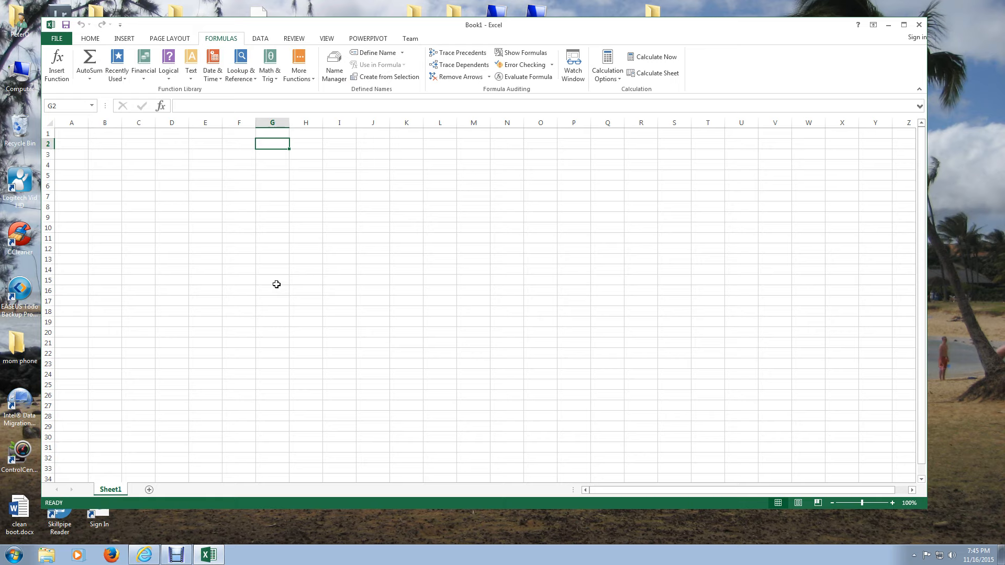
# - Open the COM add-ins list from the Excel options, check that Microsoft Office PowerPivot for Excel 2013 is enabled, and accept it
pyautogui.hotkey('ctrl', 'o')
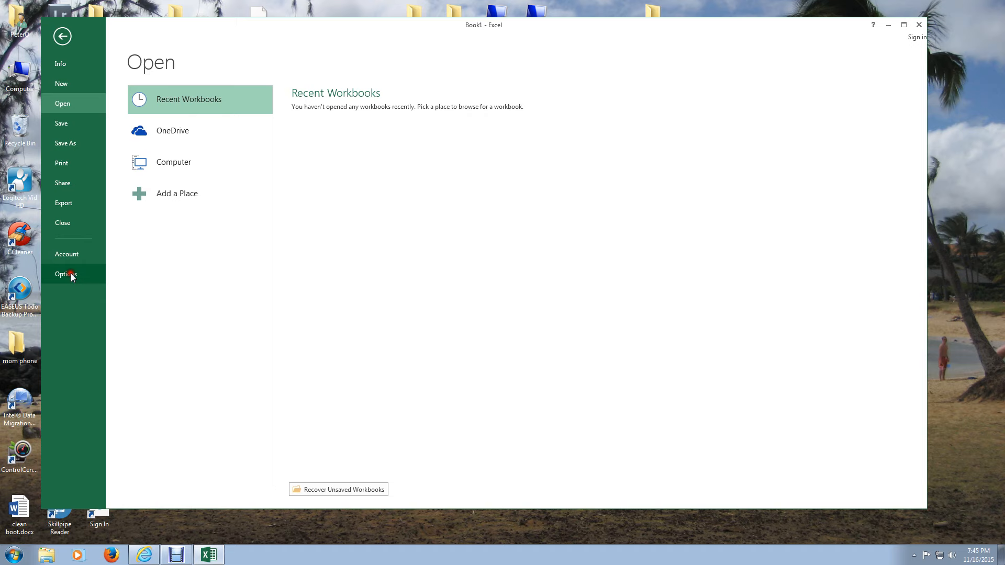
pyautogui.click(72, 274)
pyautogui.click(312, 237)
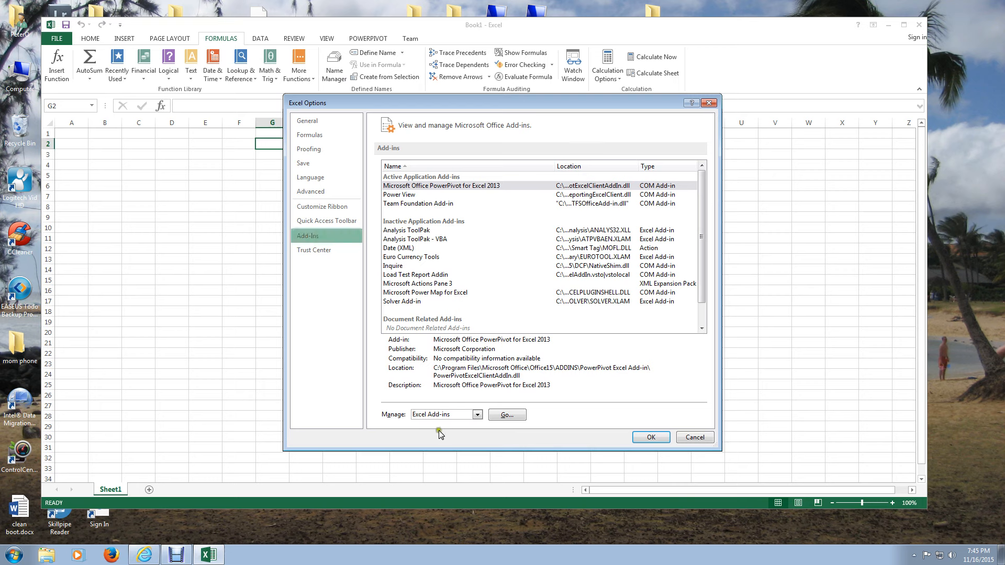
pyautogui.click(478, 415)
pyautogui.click(456, 431)
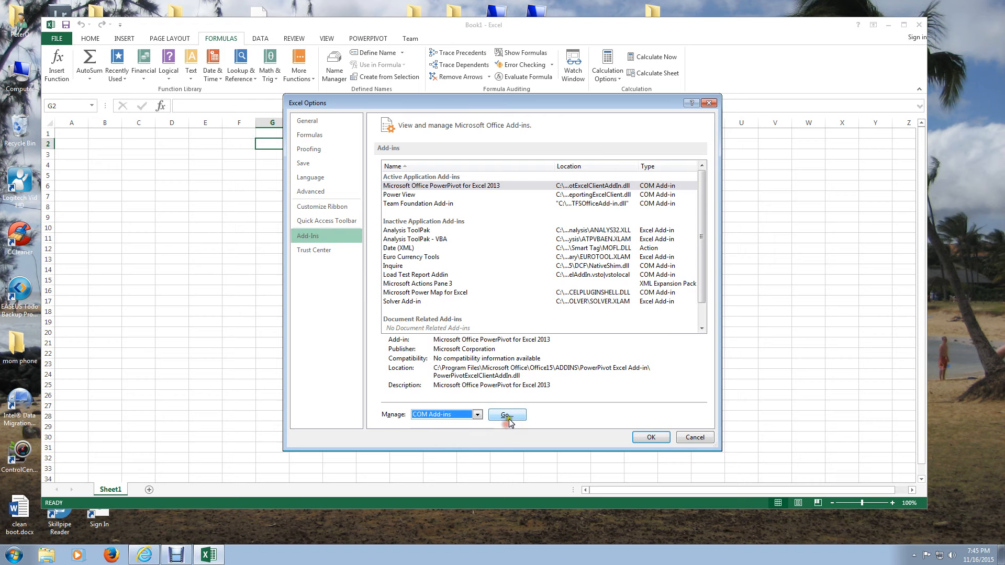
pyautogui.click(507, 415)
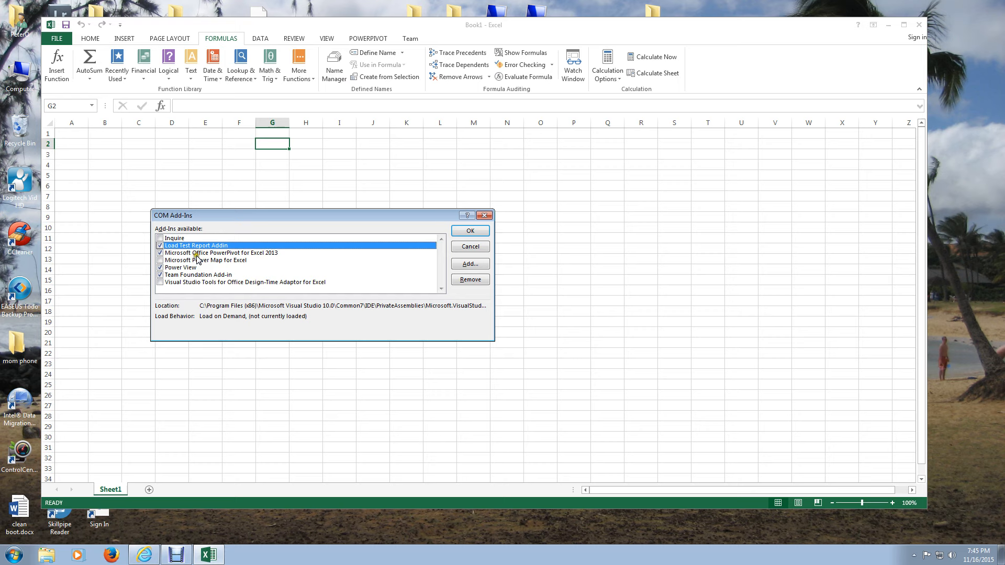
pyautogui.click(464, 230)
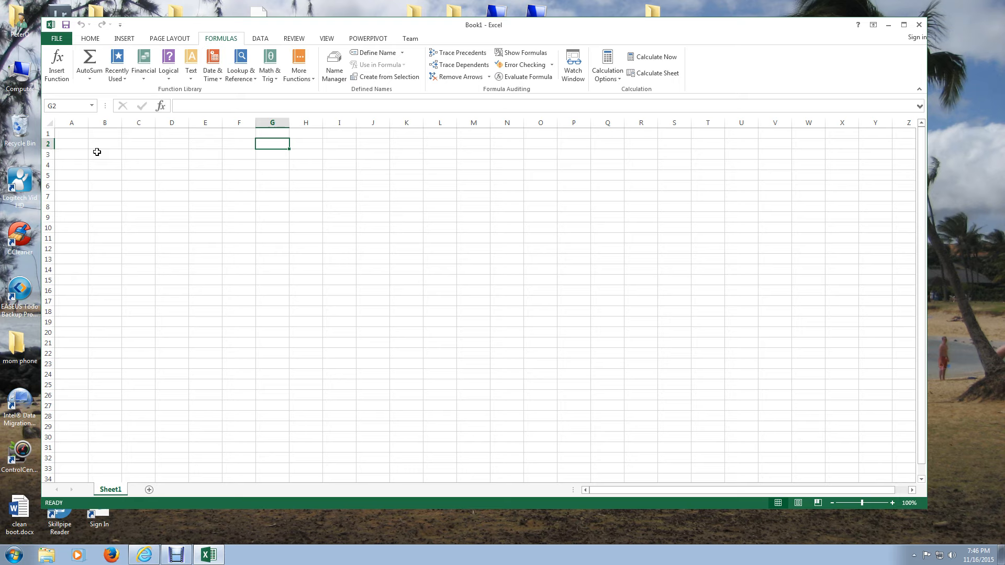
# - Open the PowerPivot window to manage the data model and reposition it over the workbook
pyautogui.click(368, 38)
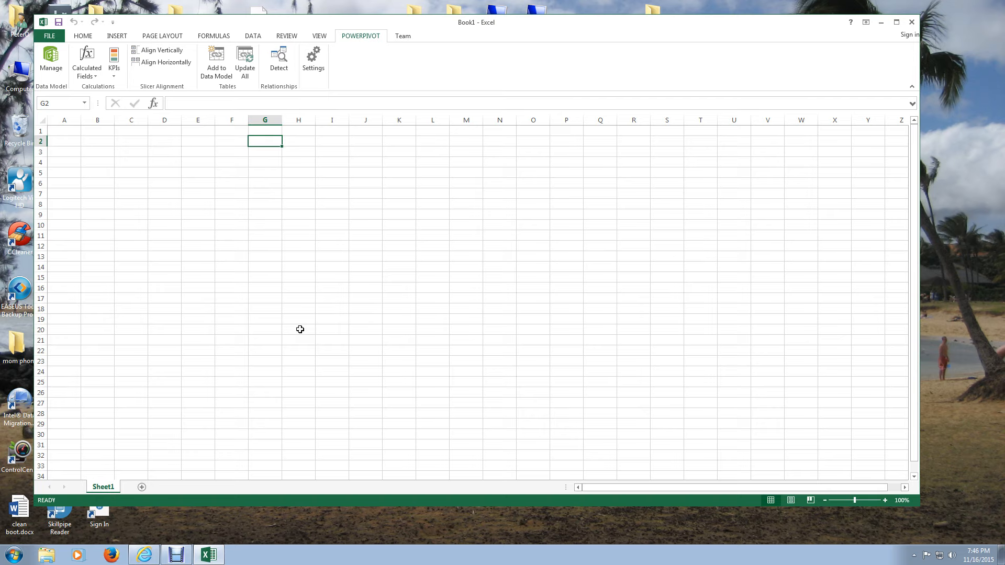
pyautogui.click(51, 58)
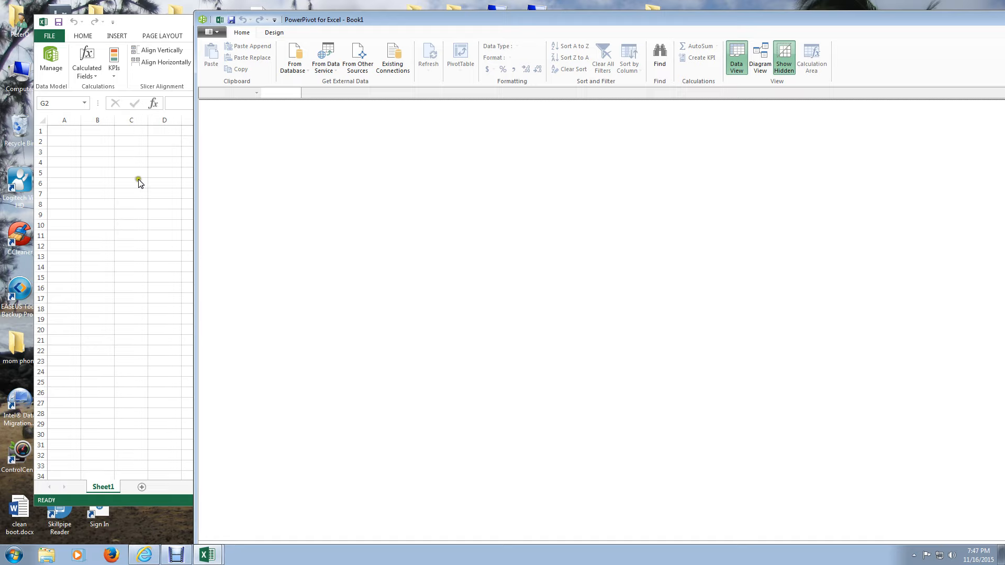
pyautogui.click(526, 23)
pyautogui.moveTo(525, 23); pyautogui.dragTo(398, 101)
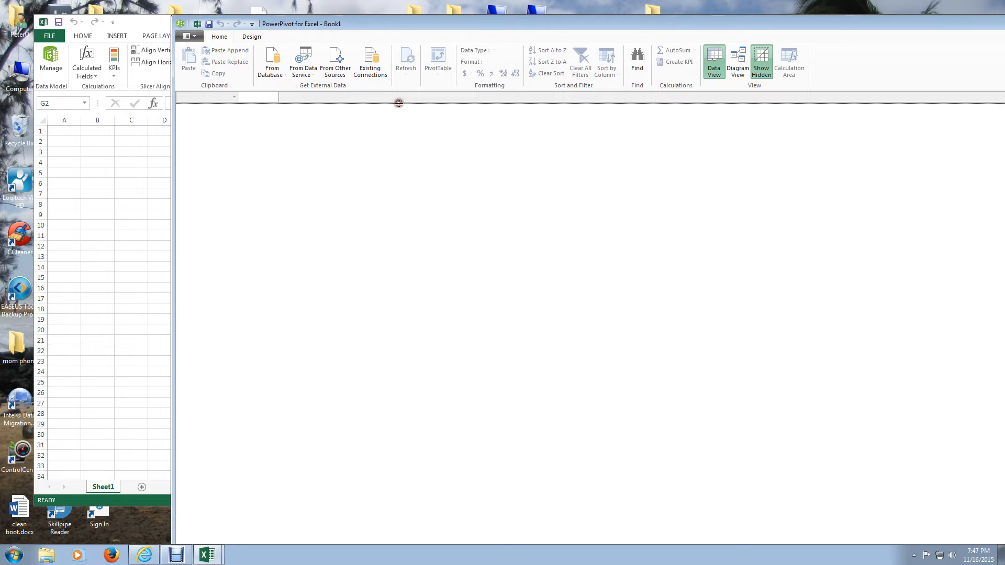
pyautogui.click(119, 204)
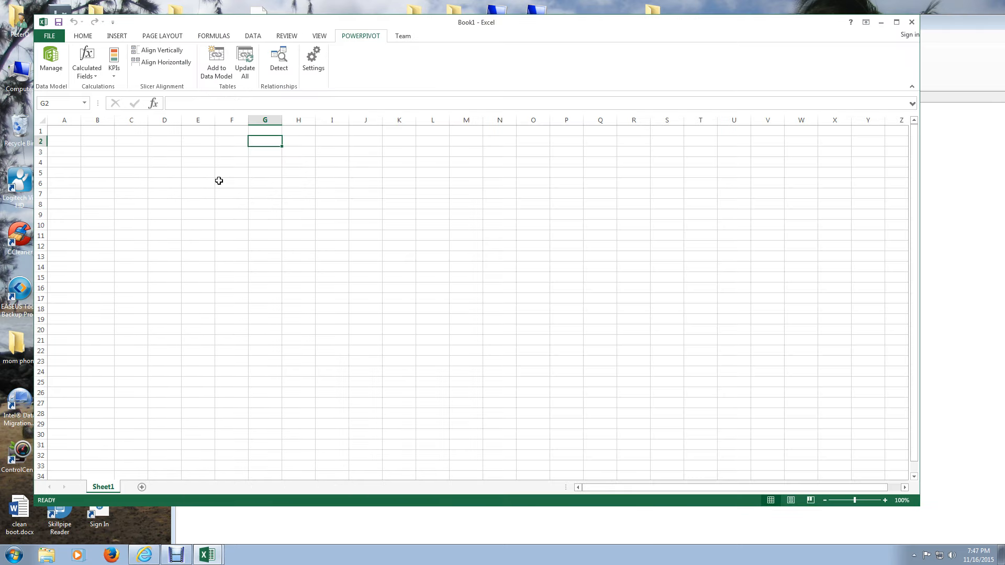
pyautogui.click(382, 533)
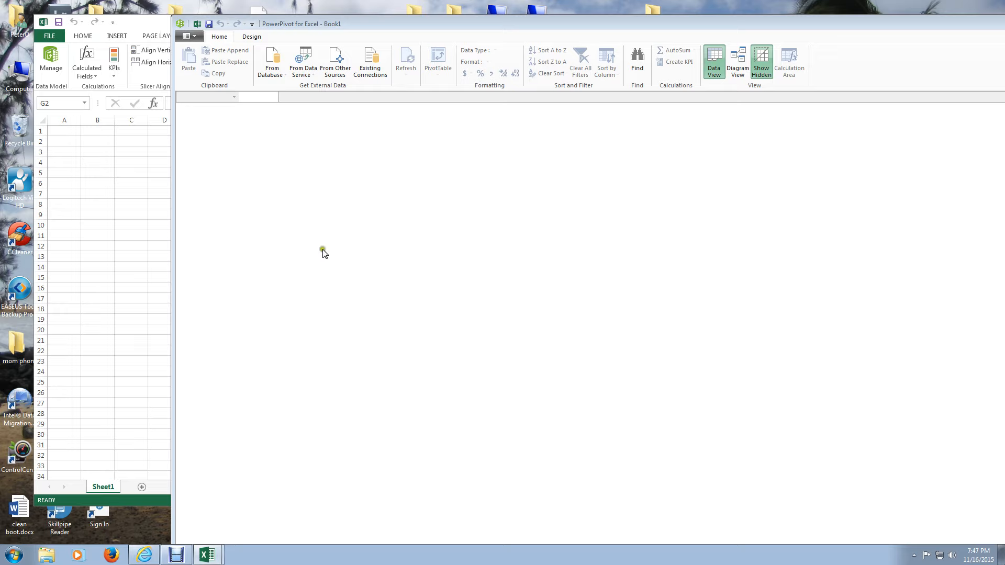
pyautogui.click(310, 227)
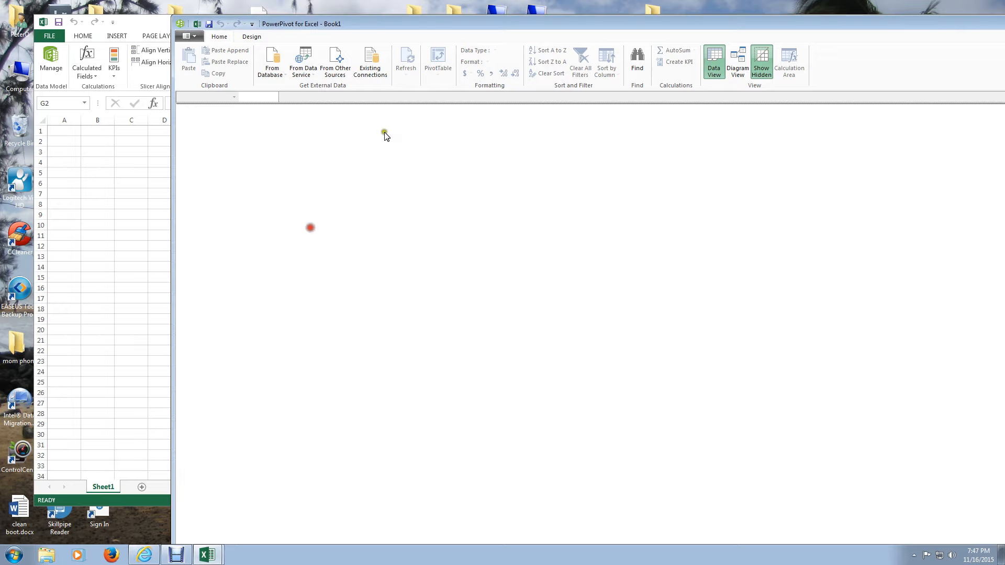
pyautogui.moveTo(328, 22); pyautogui.dragTo(254, 12)
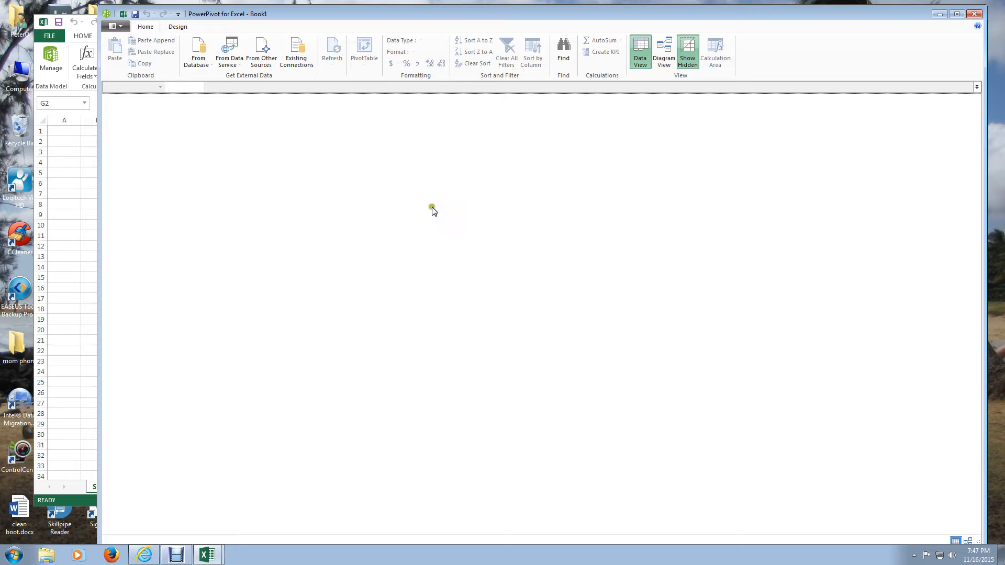
pyautogui.click(157, 109)
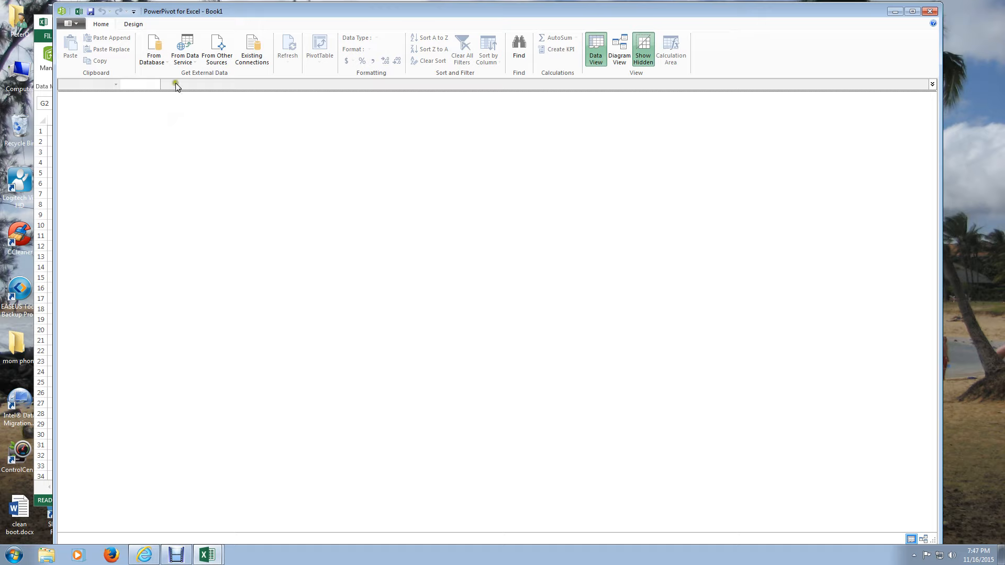
# - Start a table import from a SQL Server database and choose the available local server
pyautogui.click(155, 57)
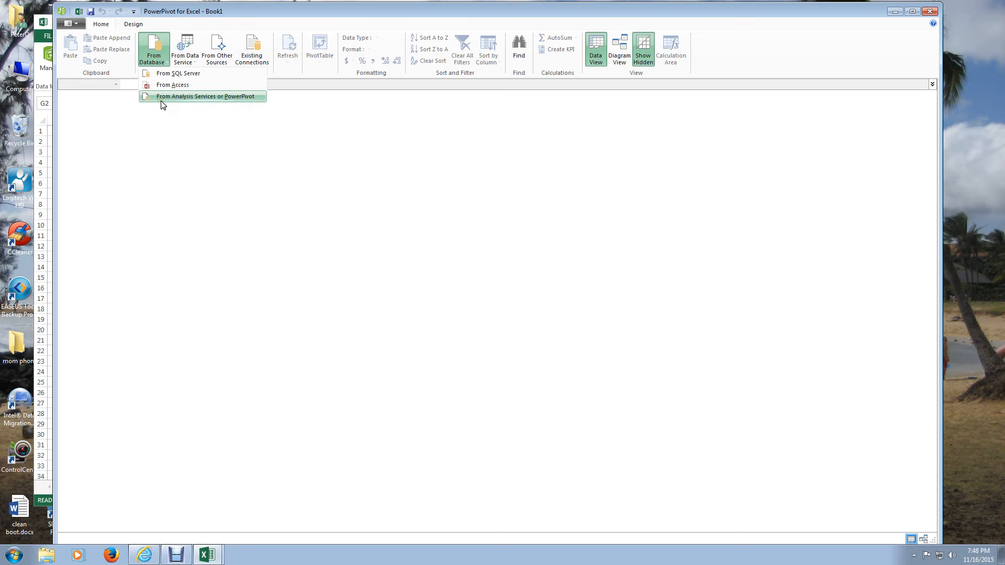
pyautogui.click(179, 77)
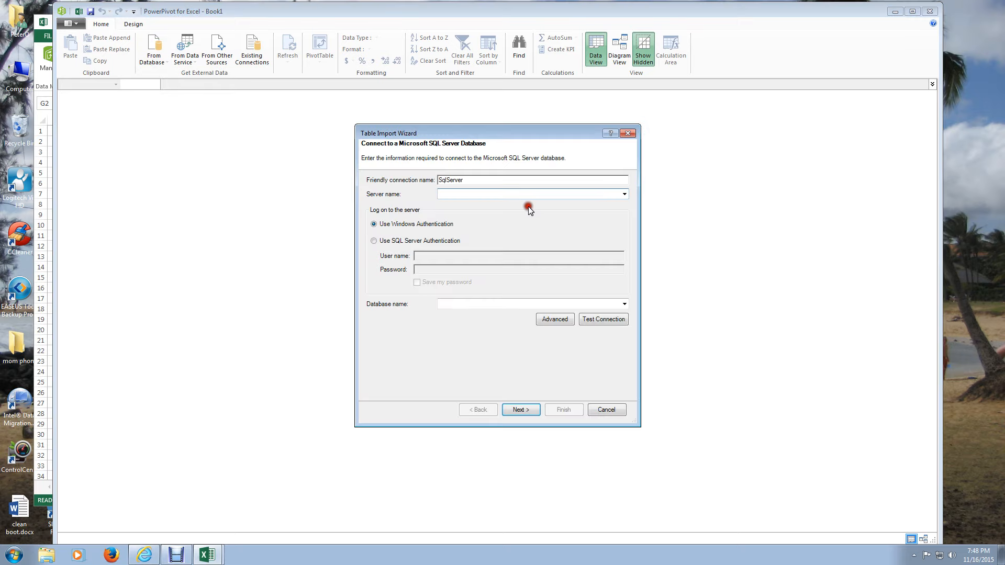
pyautogui.click(625, 194)
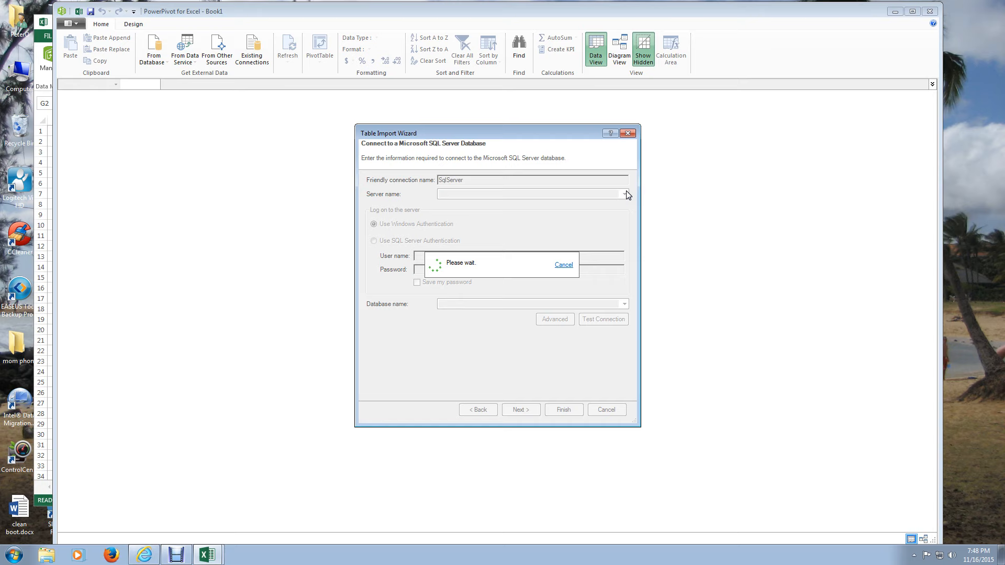
pyautogui.click(494, 204)
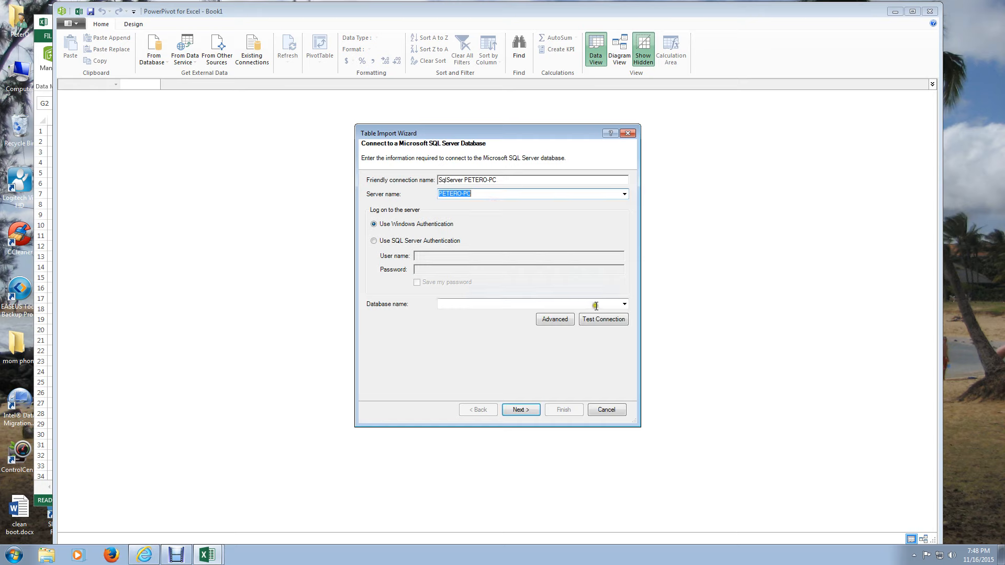
# - Choose the AdventureWorksDW2012 database for the connection, test the connection, and continue to the import method
pyautogui.click(622, 304)
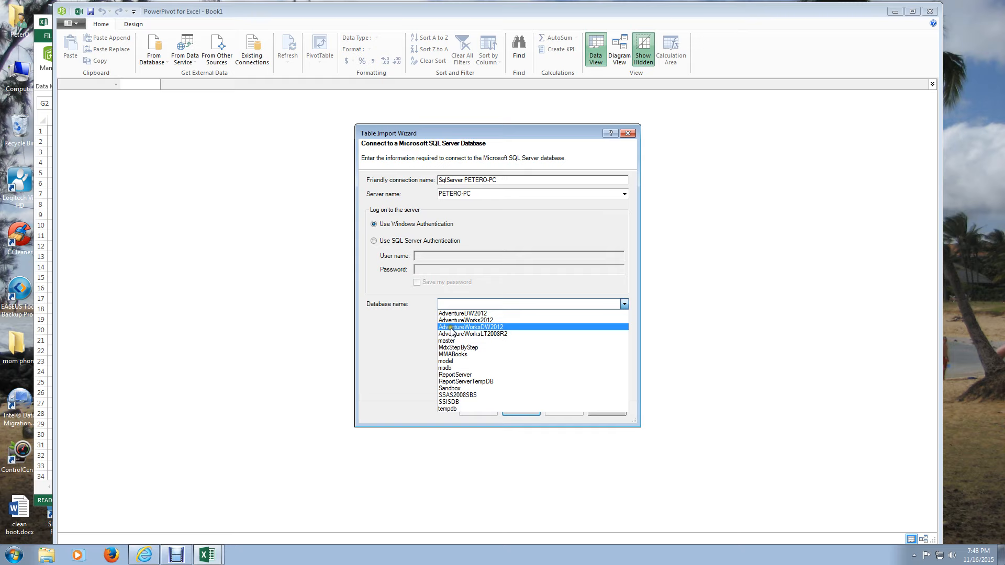
pyautogui.click(452, 328)
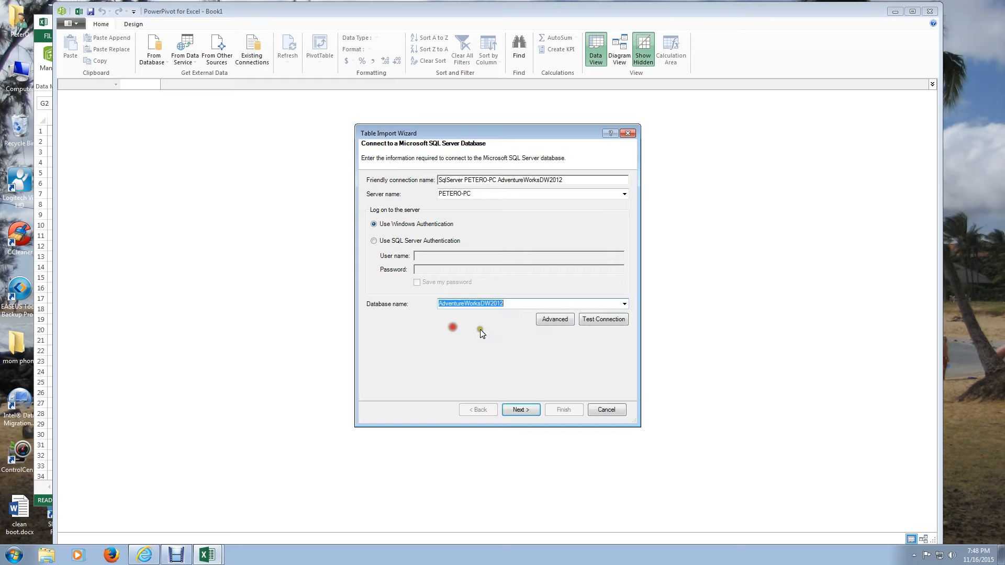
pyautogui.click(590, 319)
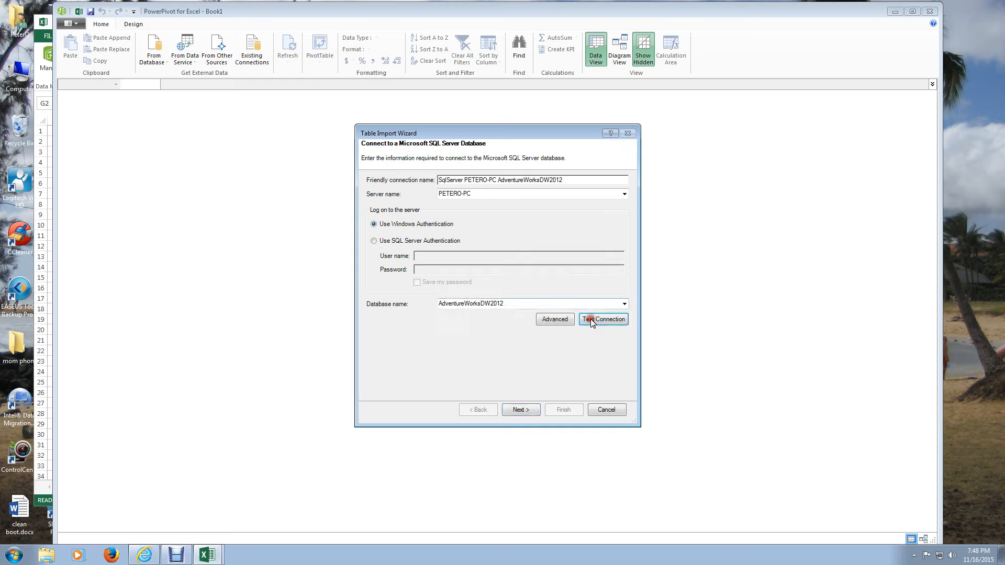
pyautogui.click(521, 410)
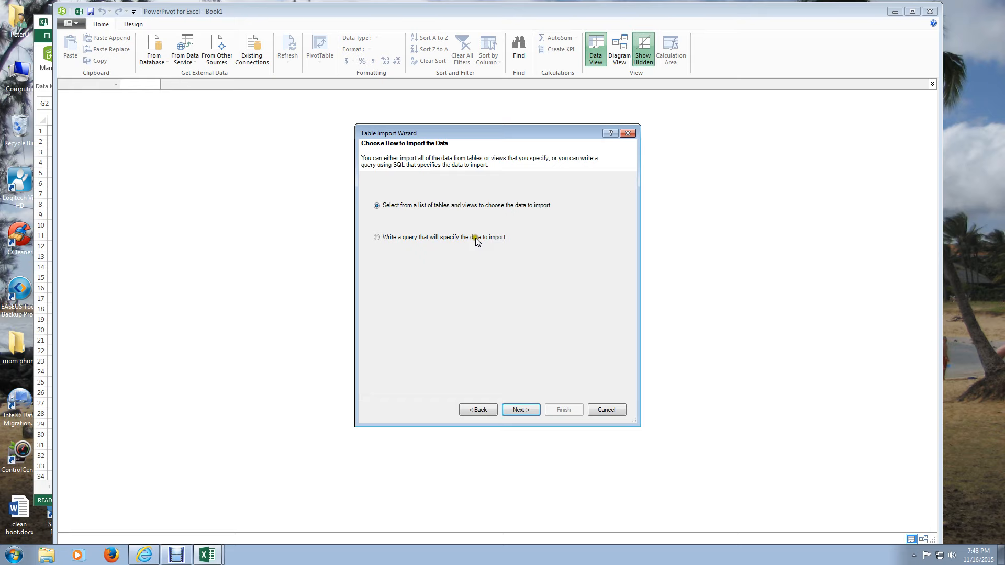
# - Choose to import from the list of tables and views, and mark the FactInternetSales table for import
pyautogui.click(523, 410)
pyautogui.click(461, 124)
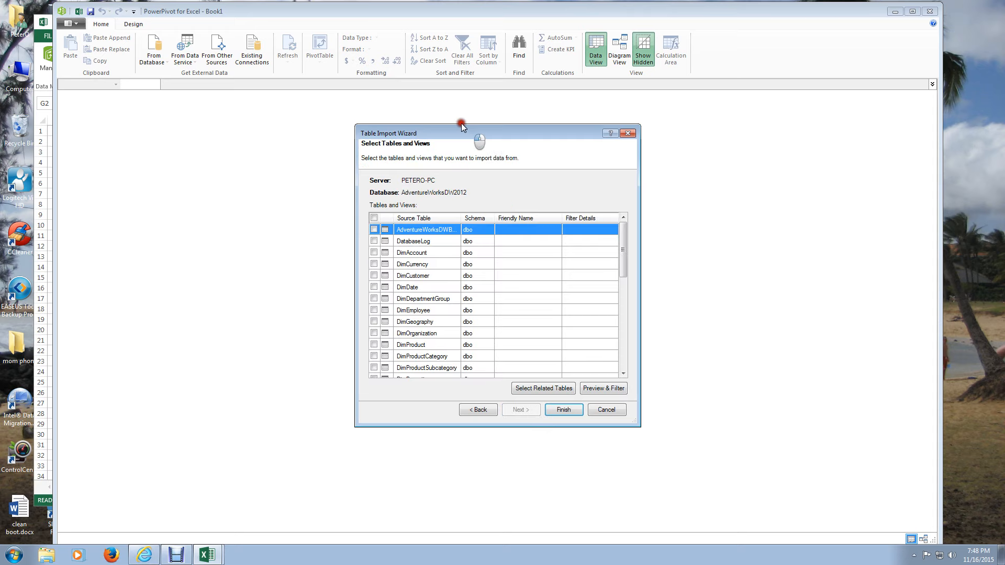
pyautogui.moveTo(461, 124); pyautogui.dragTo(429, 112)
pyautogui.moveTo(591, 233); pyautogui.dragTo(592, 284)
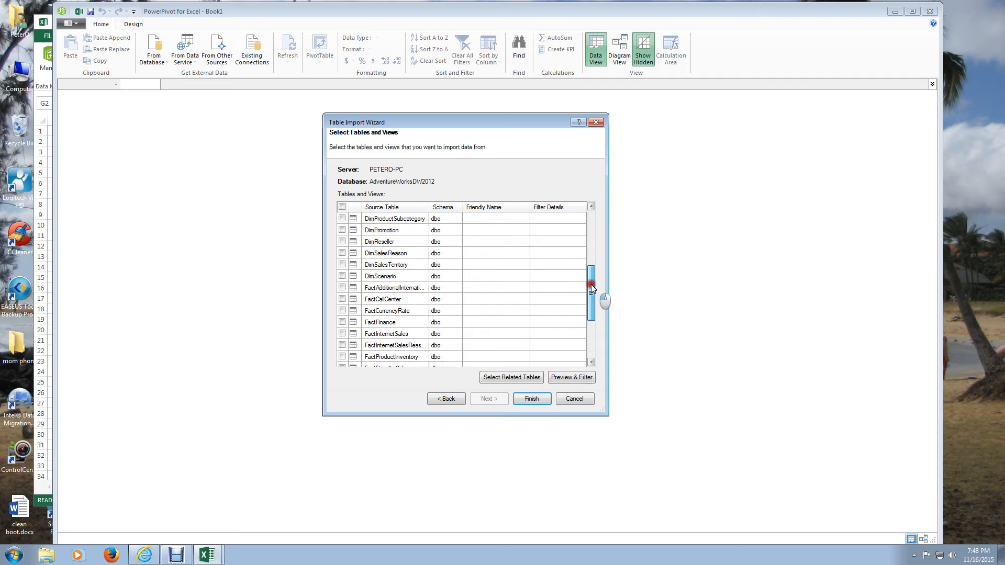
pyautogui.click(342, 323)
pyautogui.click(341, 334)
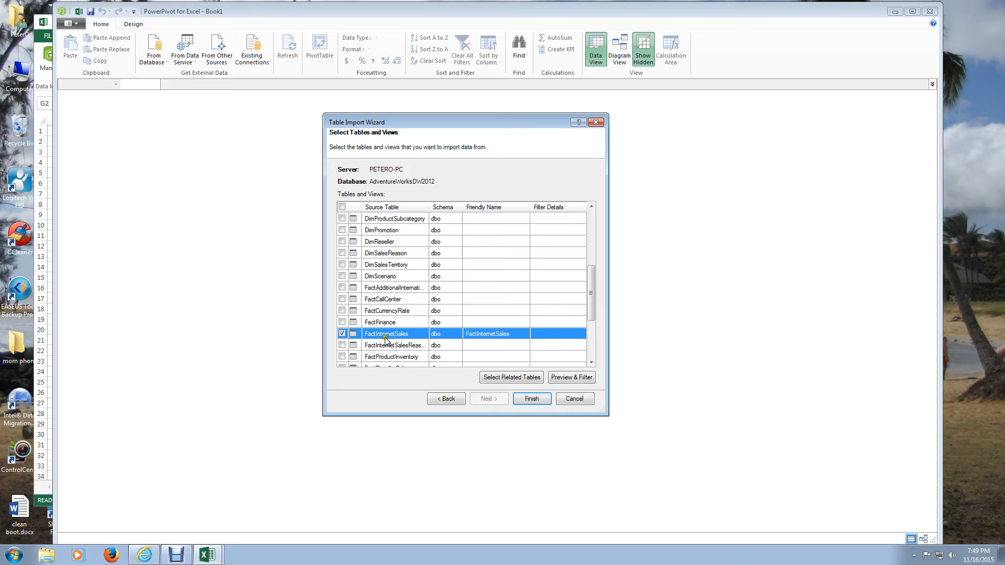
# - Add the tables related to FactInternetSales to the selection and import them all into the data model
pyautogui.click(512, 378)
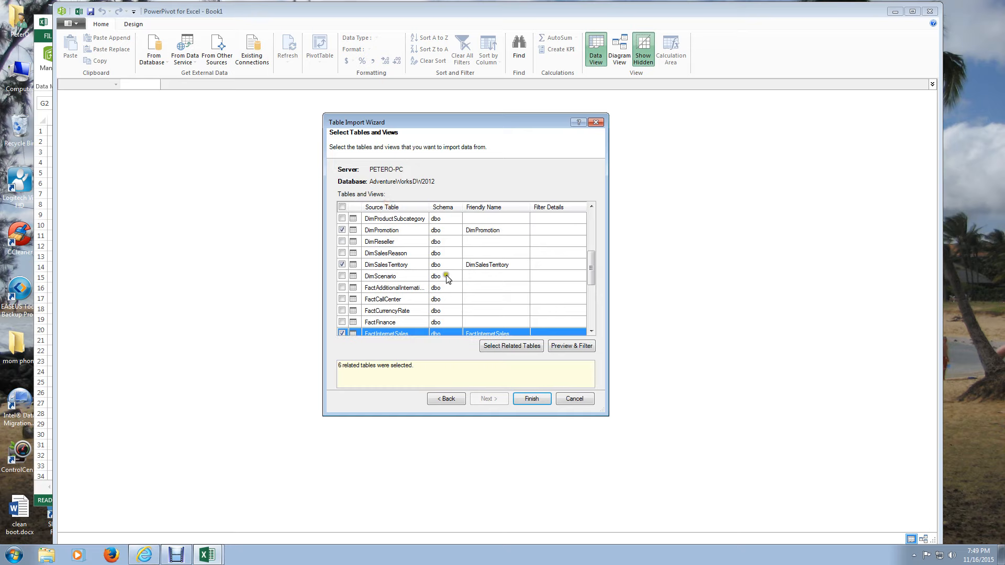
pyautogui.moveTo(591, 268)
pyautogui.mouseDown()
pyautogui.moveTo(588, 230)
pyautogui.moveTo(589, 262)
pyautogui.mouseUp()
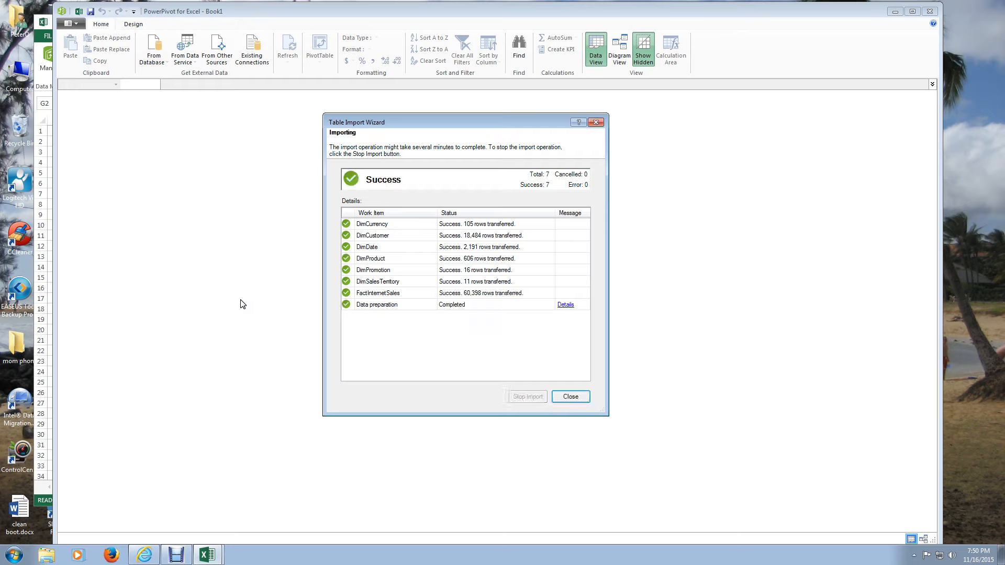
pyautogui.click(575, 397)
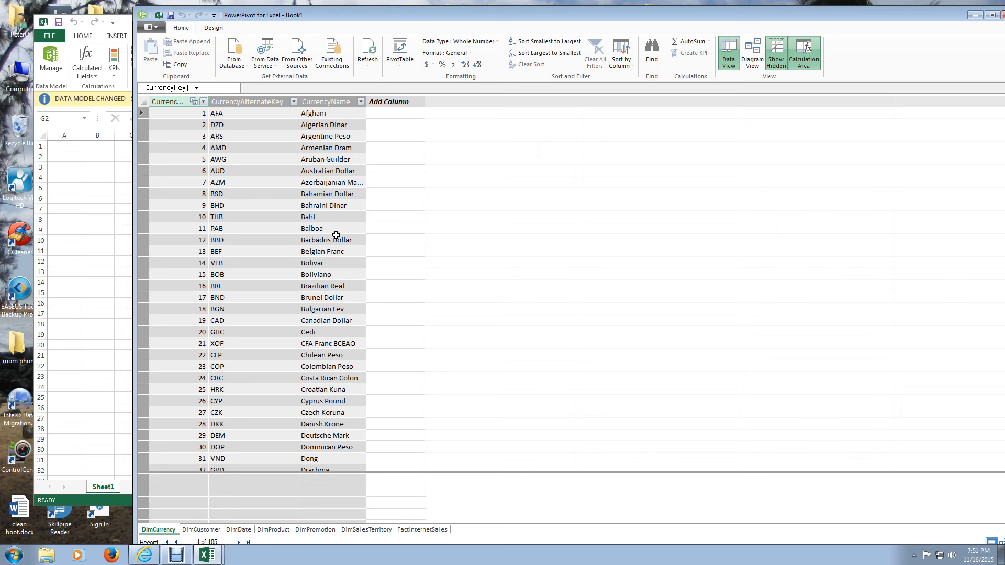
# - Show the DimDate table and view its Mark as Date Table options without applying any
pyautogui.click(239, 530)
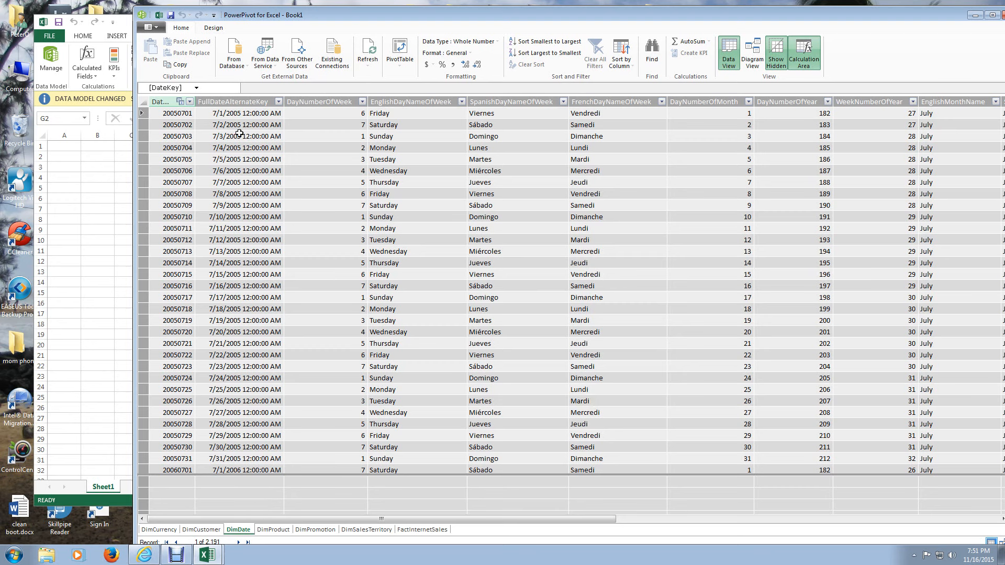
pyautogui.click(210, 31)
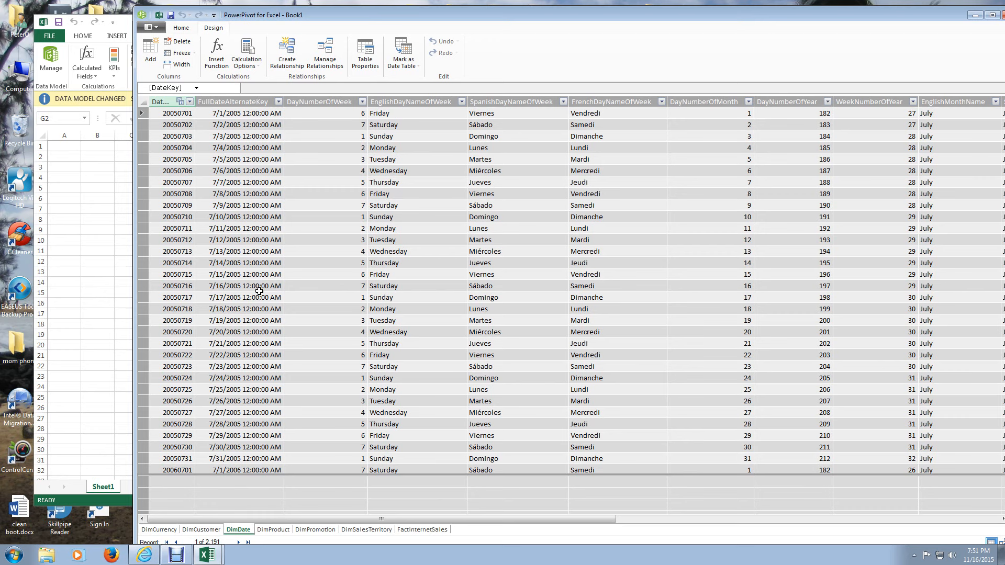
pyautogui.click(405, 63)
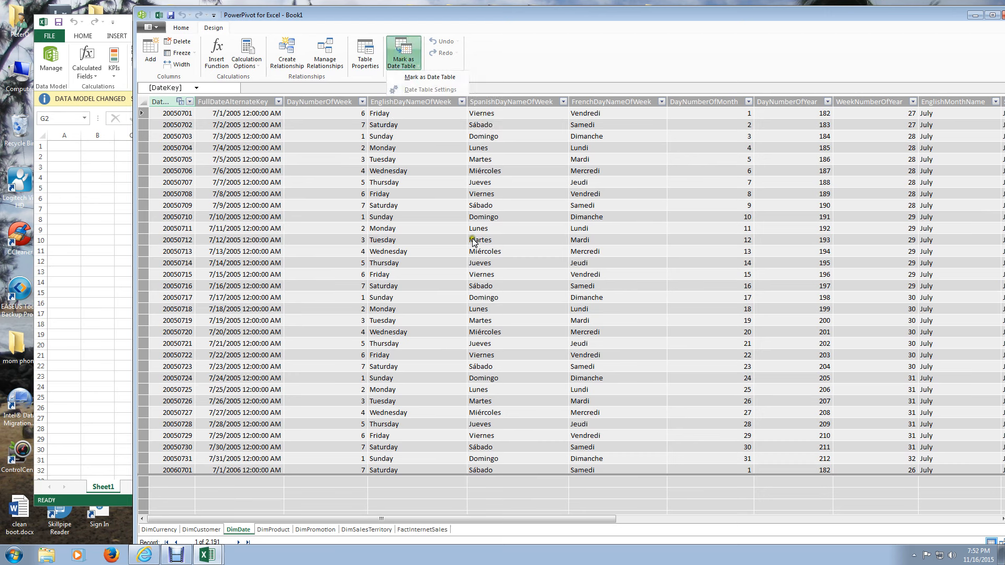
pyautogui.click(244, 530)
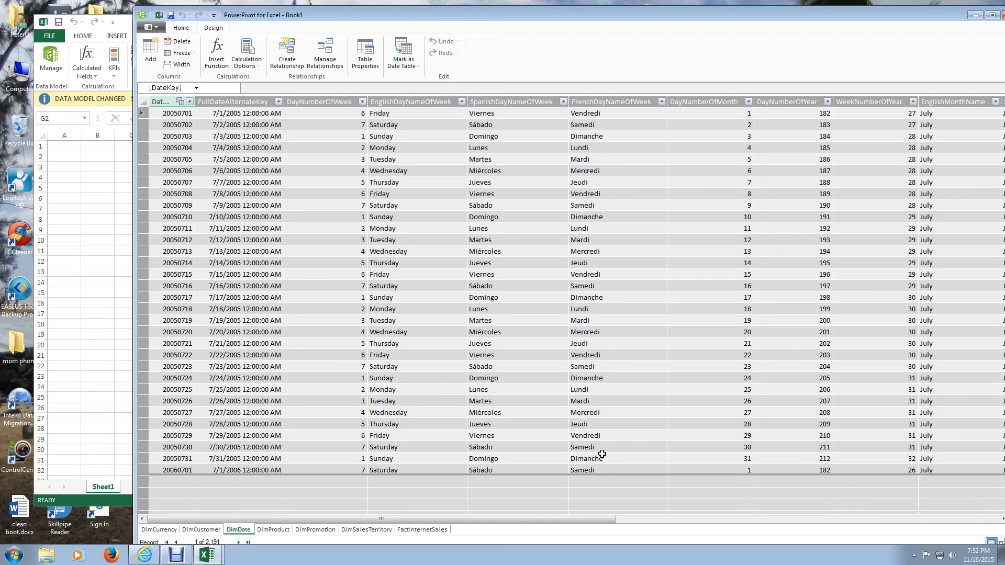
# - Sort the EnglishMonthName column of DimDate by the MonthNumberOfYear column
pyautogui.hscroll(5, 691, 112)
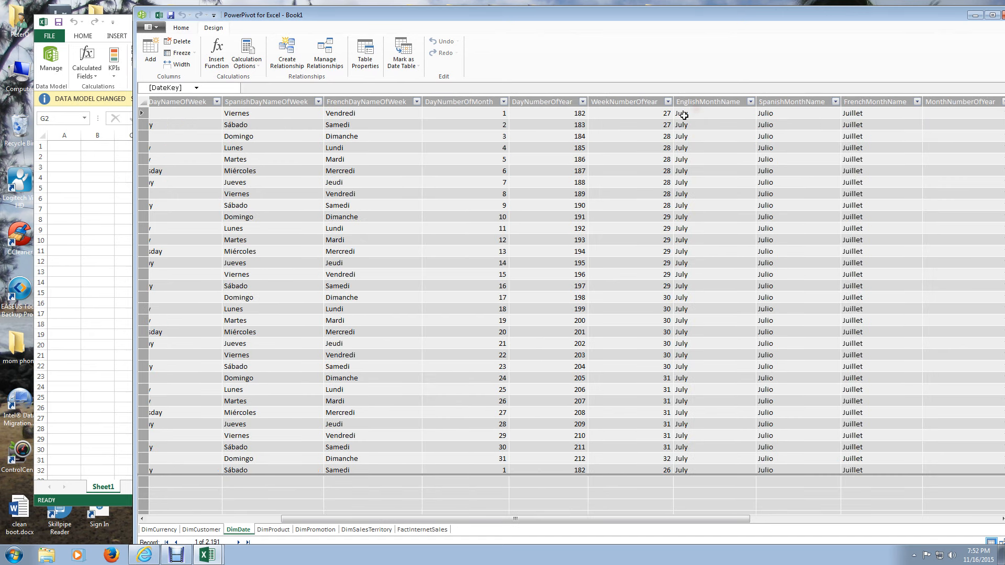
pyautogui.click(708, 102)
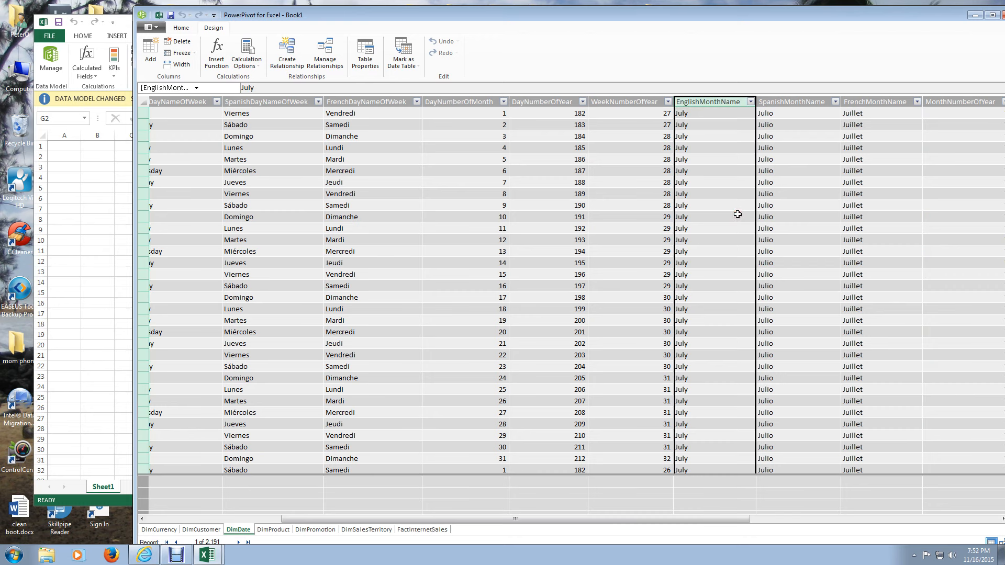
pyautogui.click(701, 101)
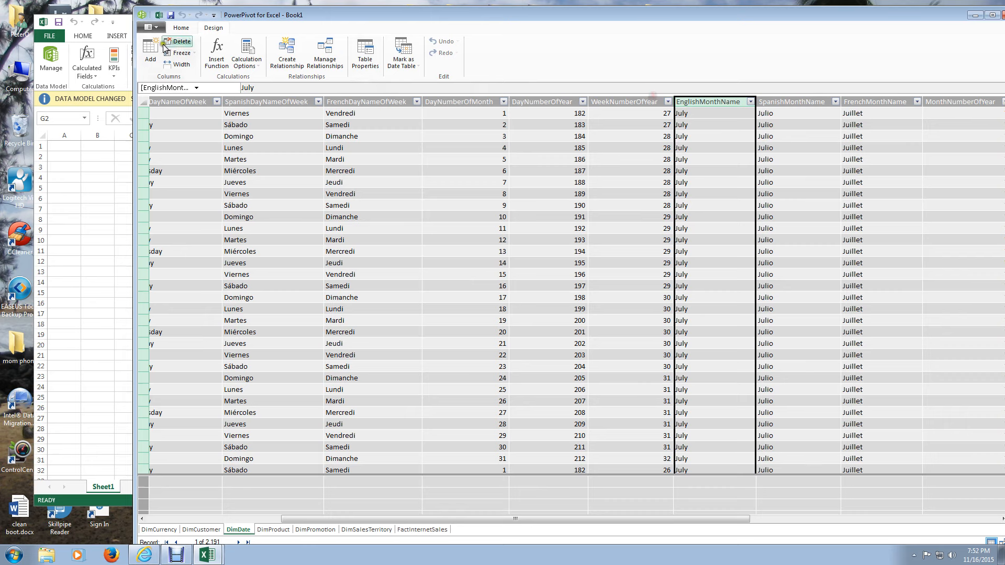
pyautogui.click(182, 28)
pyautogui.click(568, 62)
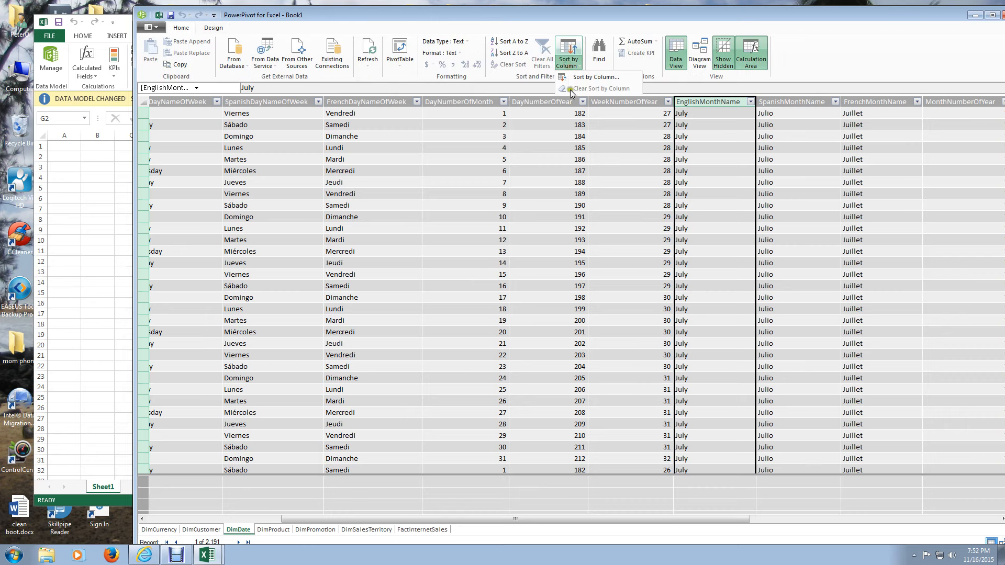
pyautogui.click(570, 89)
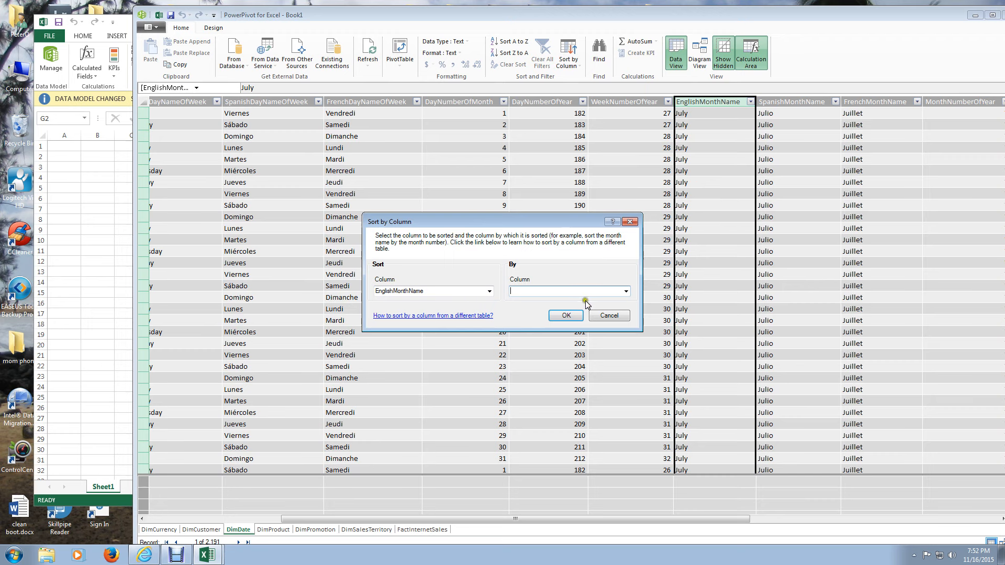
pyautogui.click(626, 291)
pyautogui.scroll(-1, 545, 328)
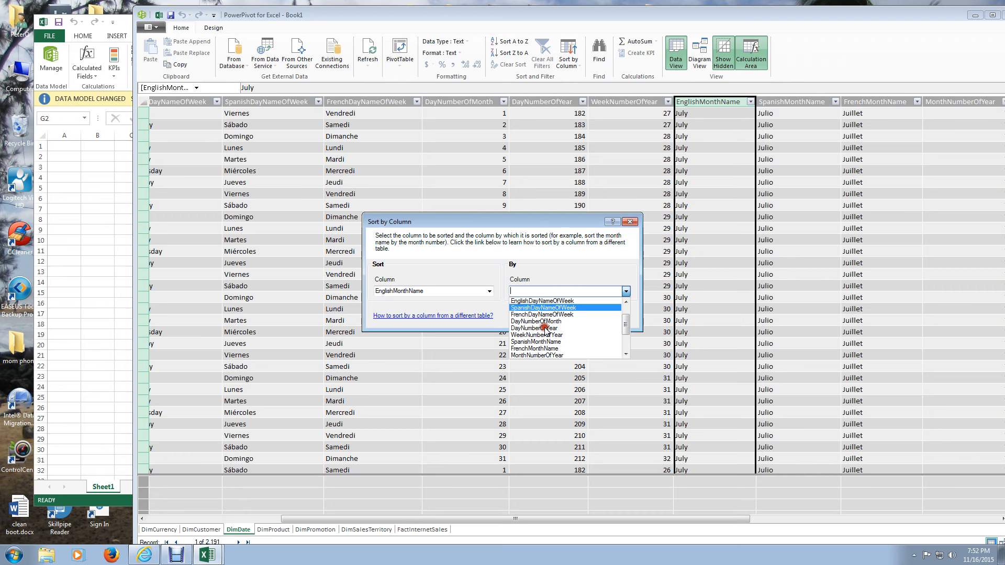
pyautogui.scroll(-1, 545, 329)
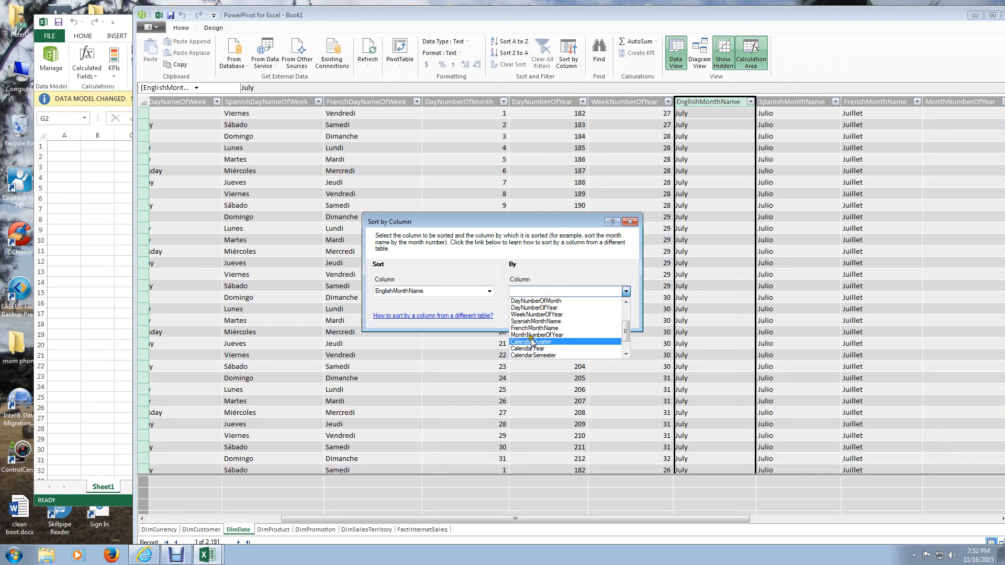
pyautogui.click(532, 335)
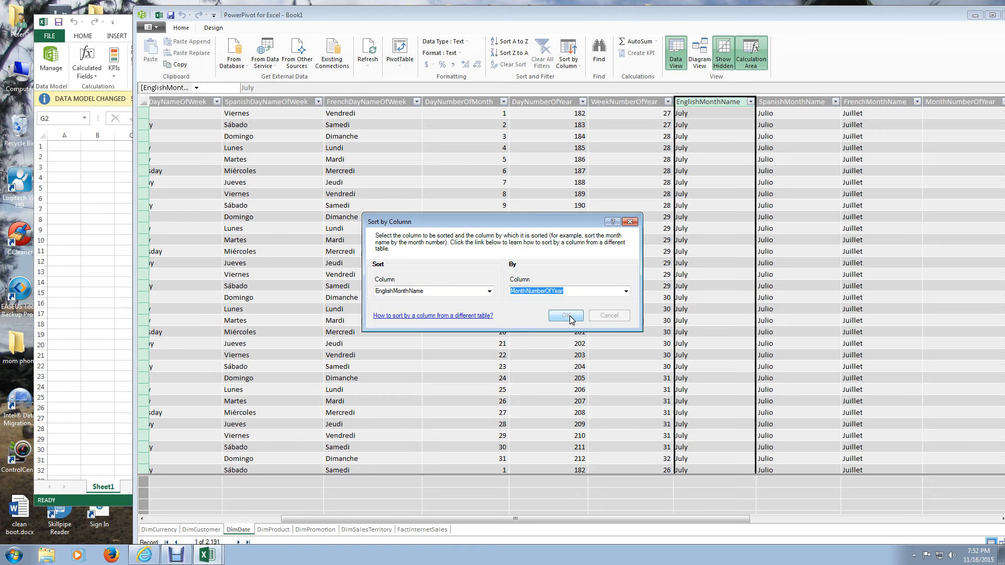
pyautogui.click(568, 316)
# - Set the EnglishDayNameOfWeek column to sort by the DayNumberOfWeek column
pyautogui.moveTo(624, 525); pyautogui.dragTo(414, 197)
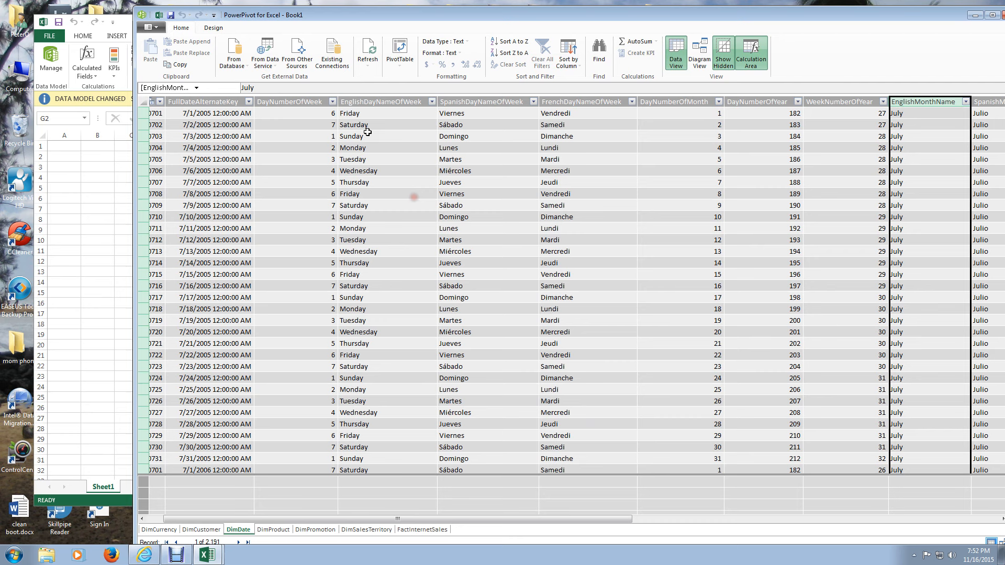
pyautogui.click(361, 103)
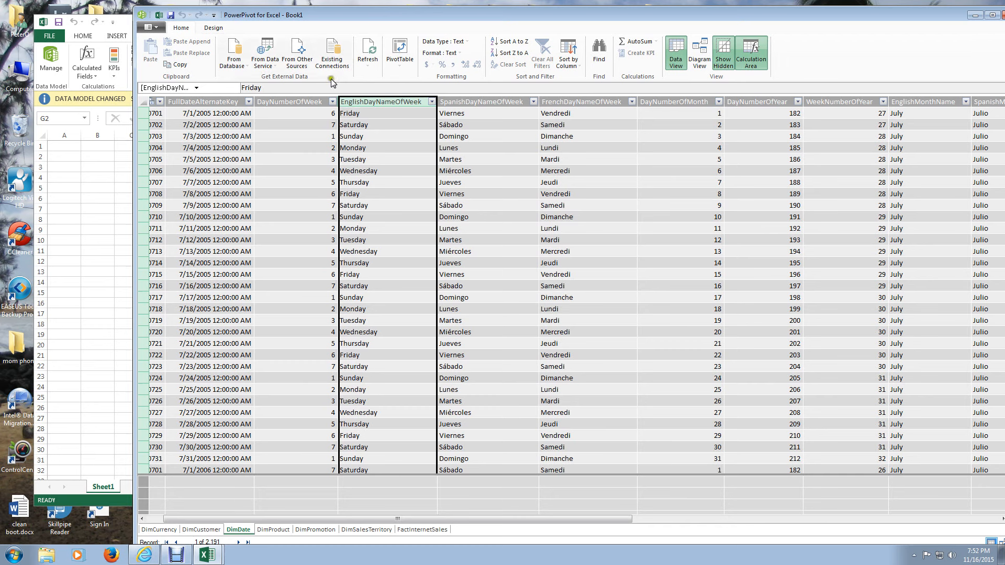
pyautogui.click(573, 60)
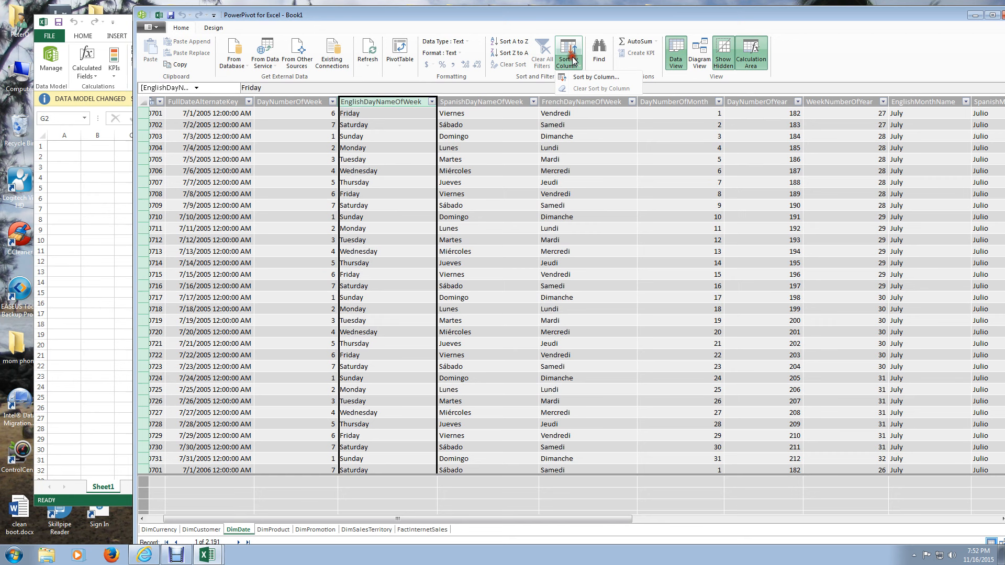
pyautogui.click(596, 77)
pyautogui.click(626, 291)
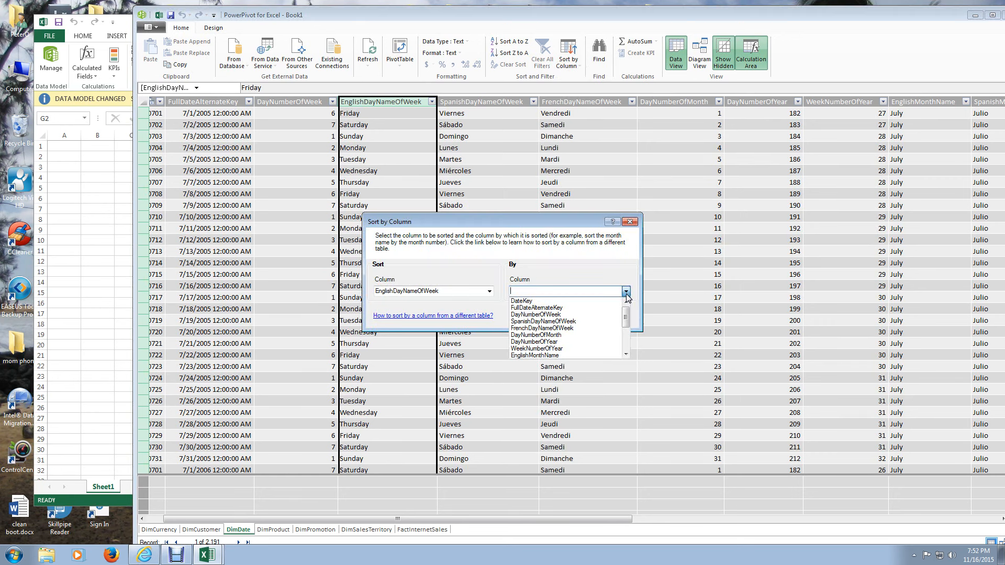
pyautogui.click(535, 314)
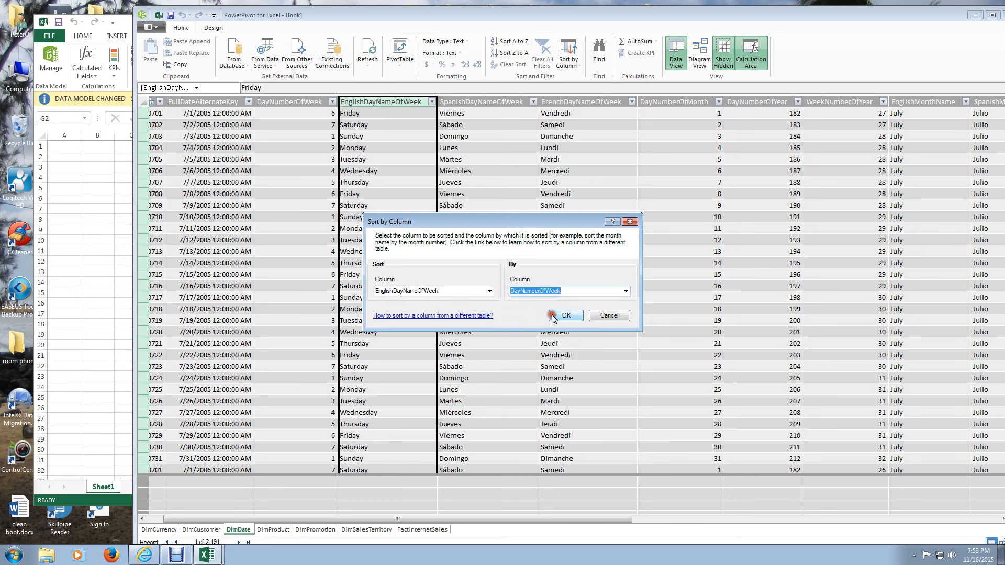
pyautogui.click(565, 315)
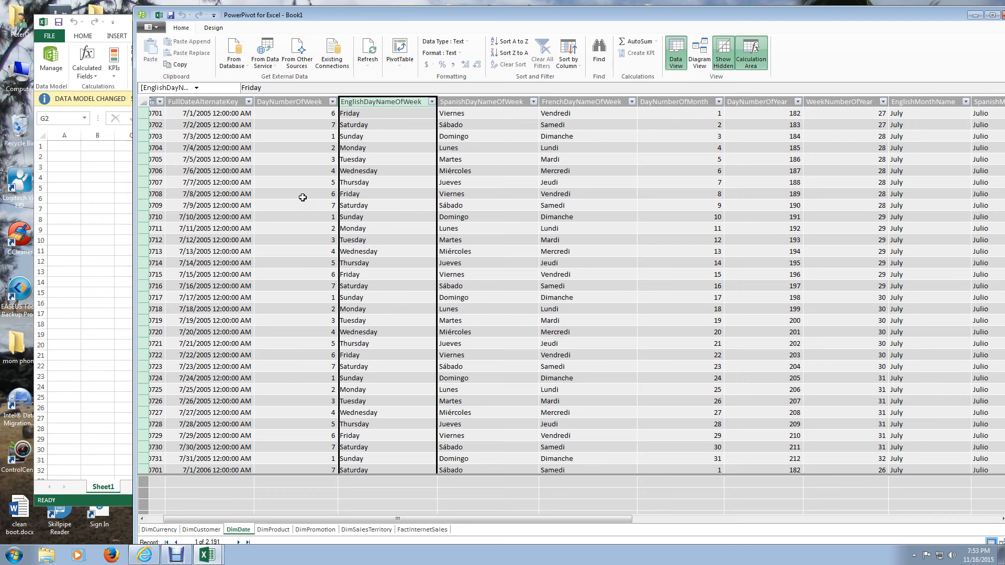
# - Show the data model as a diagram and inspect the FactInternetSales relationships to DimProduct and DimCurrency
pyautogui.click(373, 530)
pyautogui.click(708, 50)
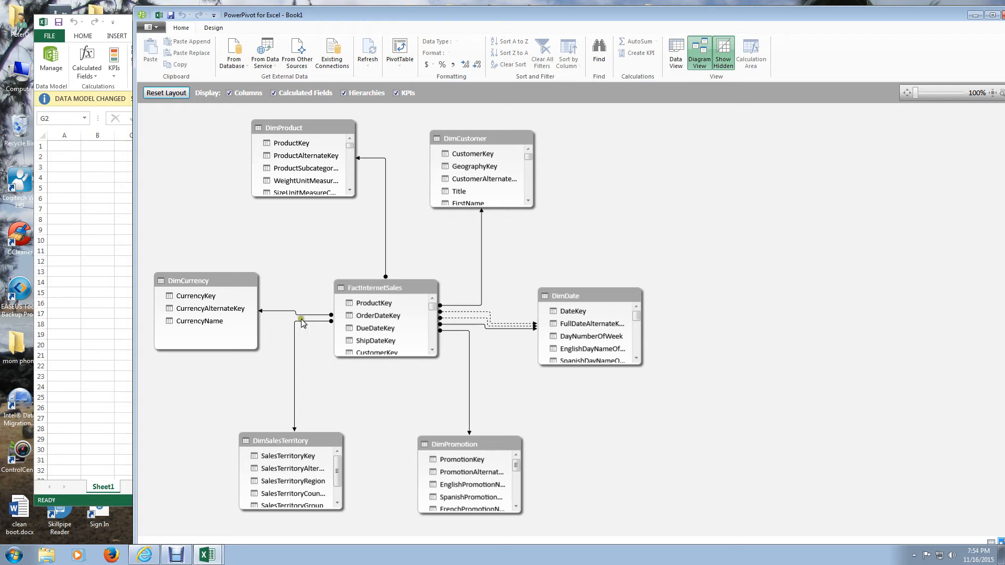
pyautogui.click(386, 218)
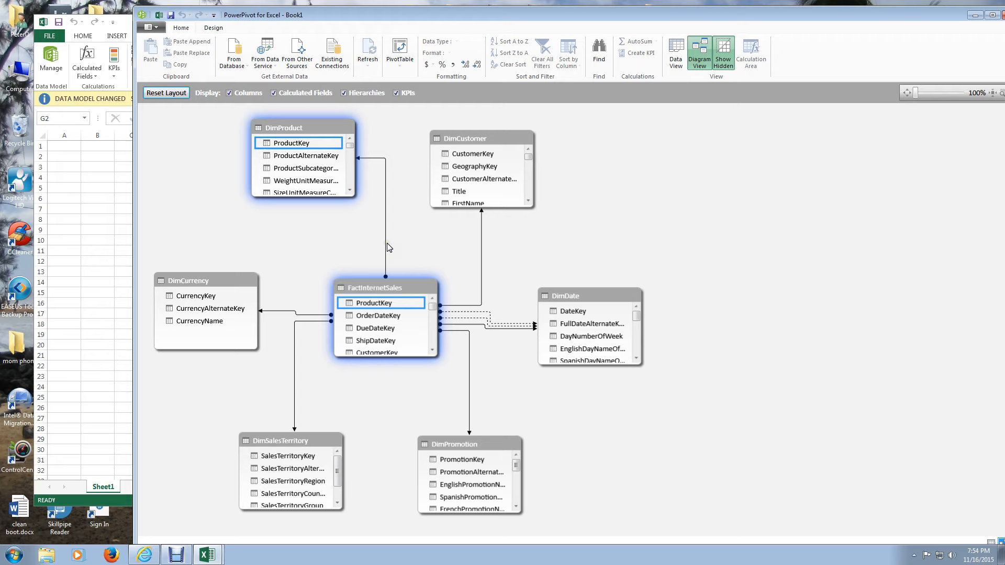
pyautogui.click(388, 243)
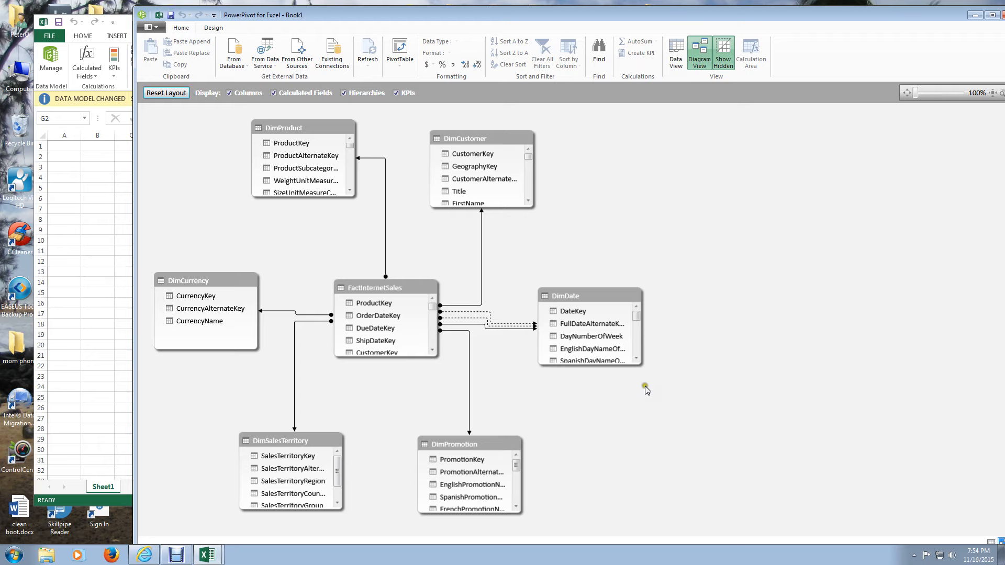
pyautogui.click(320, 316)
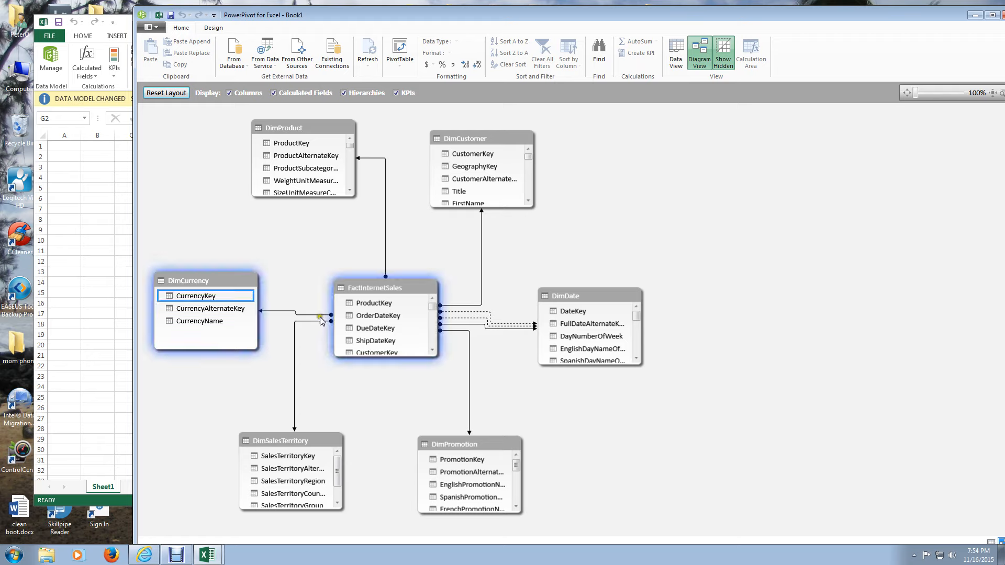
pyautogui.click(229, 231)
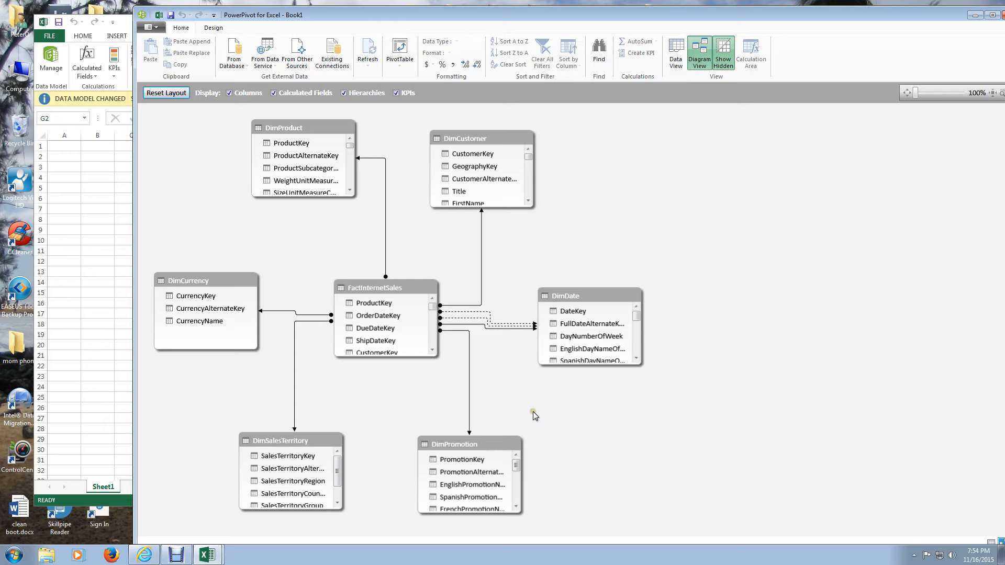
# - Enlarge the FactInternetSales table box downward in the diagram so more of its fields are listed
pyautogui.click(294, 373)
pyautogui.moveTo(383, 358); pyautogui.dragTo(360, 457)
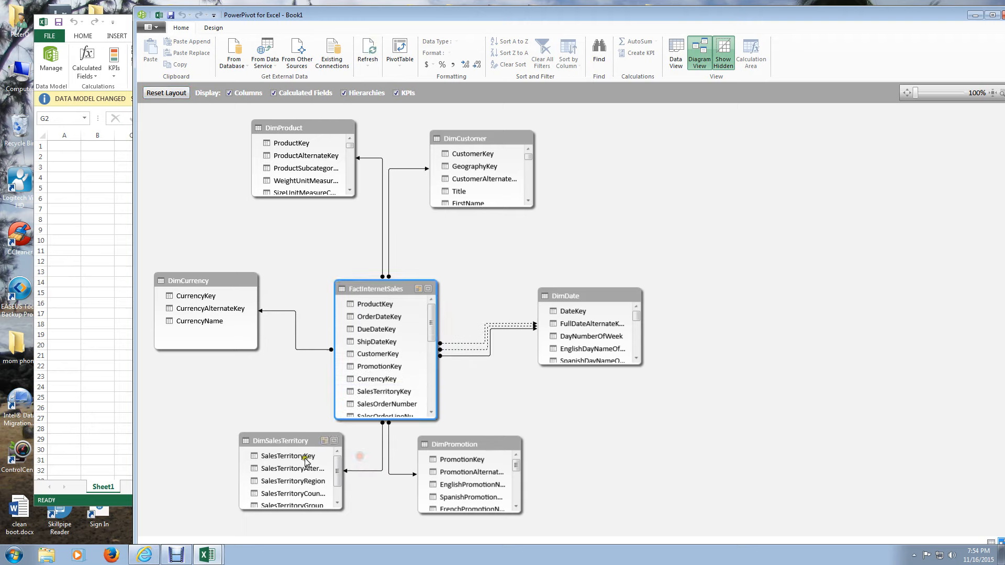
pyautogui.scroll(-5, 305, 459)
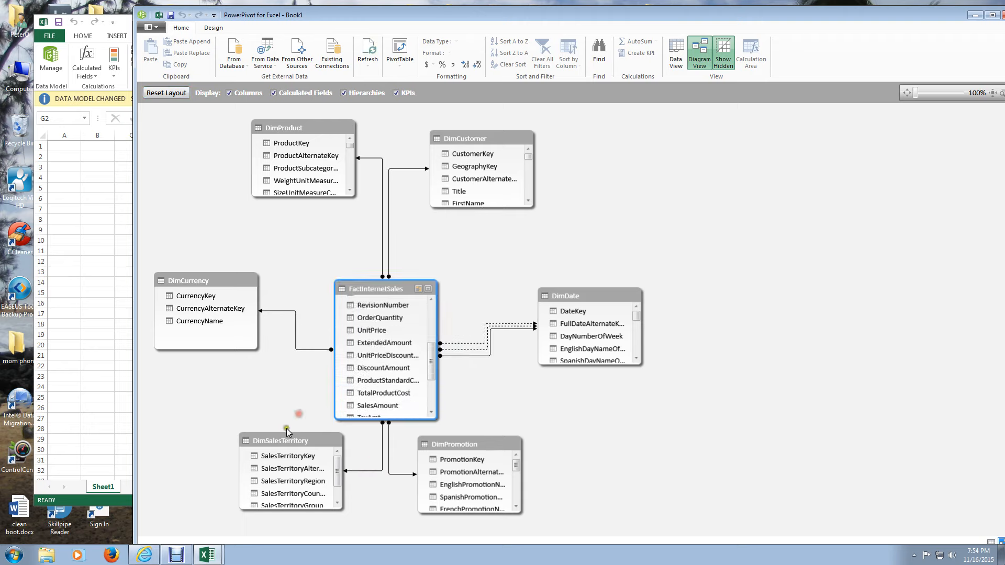
# - Find SalesTerritoryKey in DimSalesTerritory and FactInternetSales, and view the definition of the relationship between the two tables without changing it
pyautogui.click(285, 456)
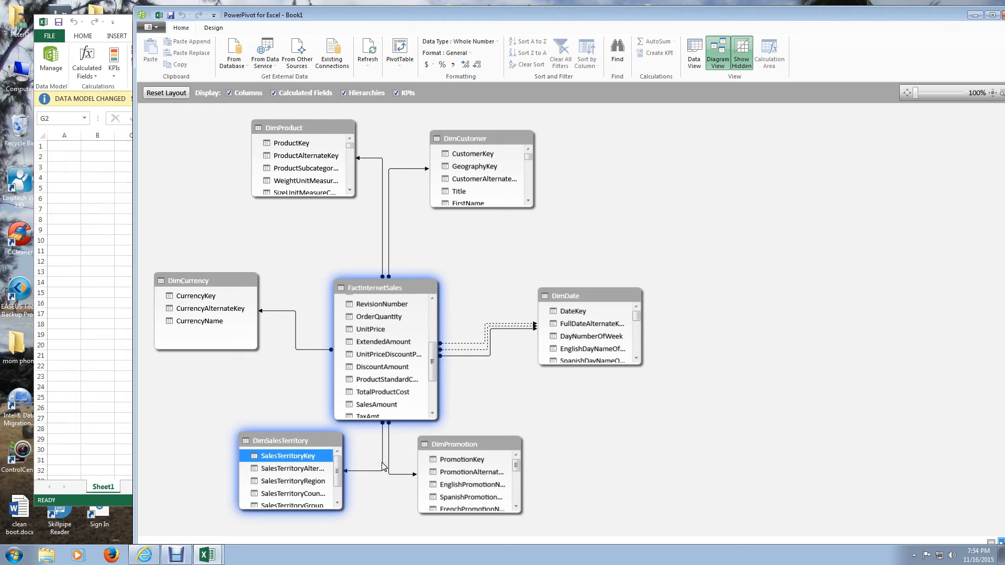
pyautogui.click(430, 407)
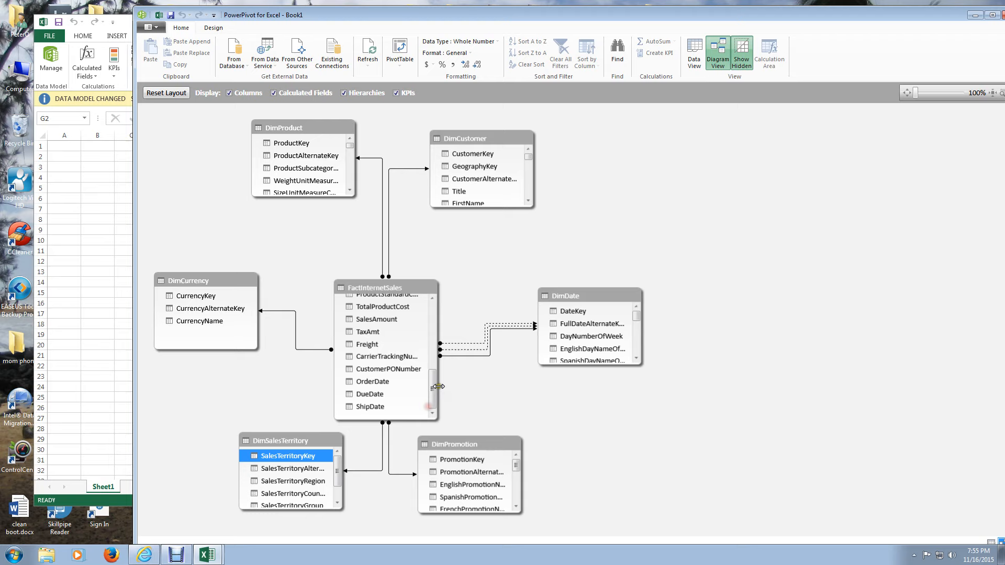
pyautogui.moveTo(433, 387); pyautogui.dragTo(432, 340)
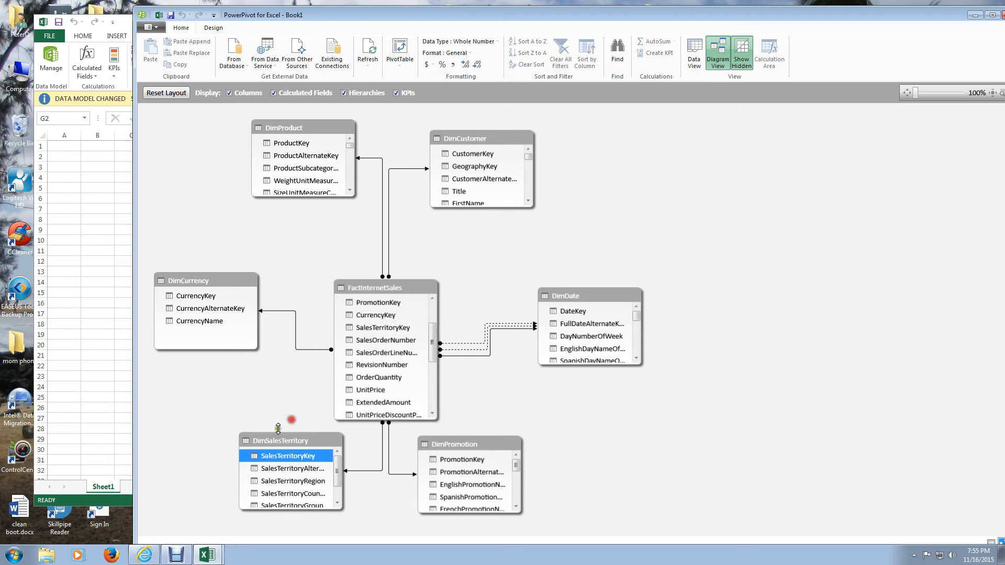
pyautogui.doubleClick(378, 472)
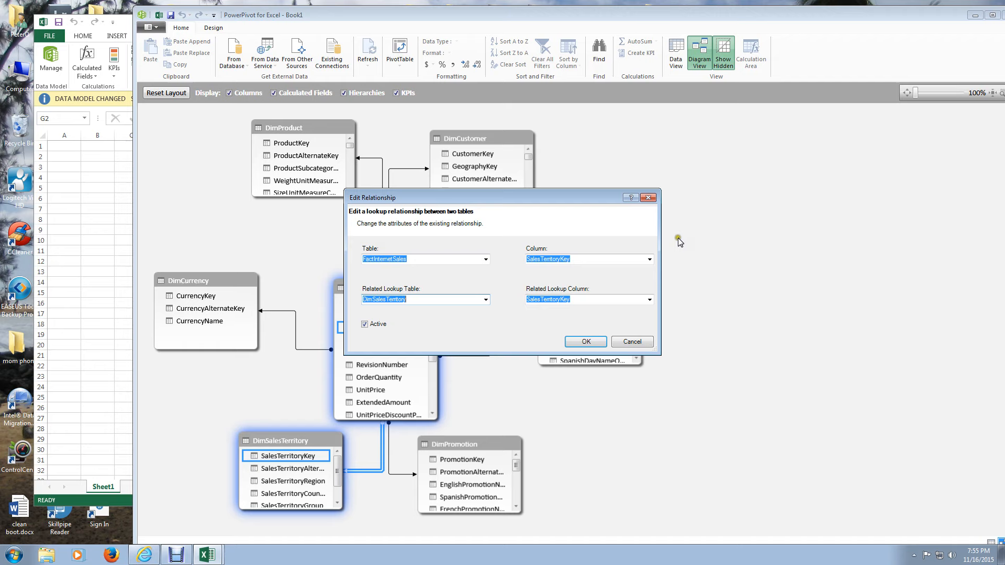
pyautogui.click(513, 328)
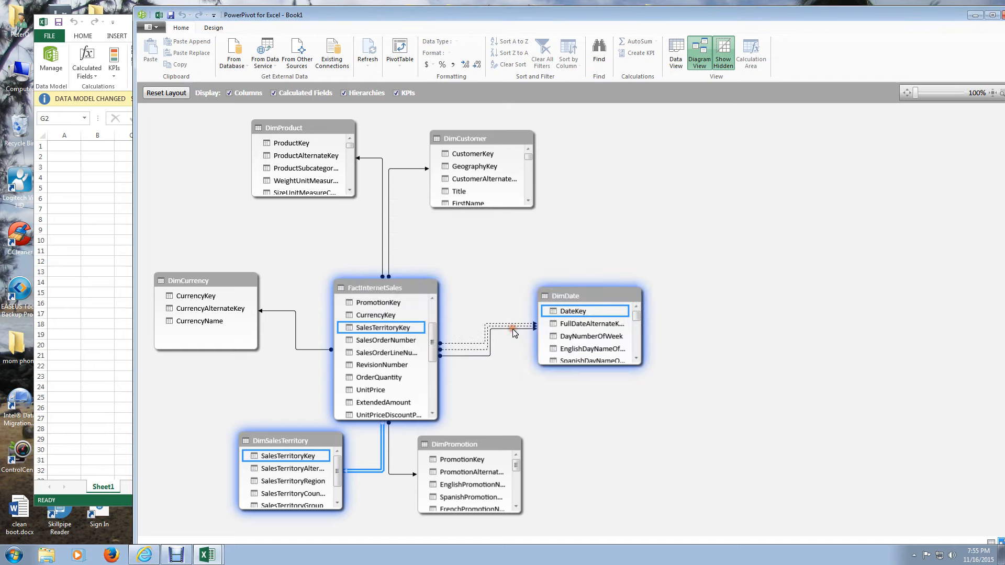
# - Inspect the relationship lines between FactInternetSales and DimDate, and view the active OrderDateKey relationship's definition without changing it
pyautogui.click(479, 356)
pyautogui.click(523, 379)
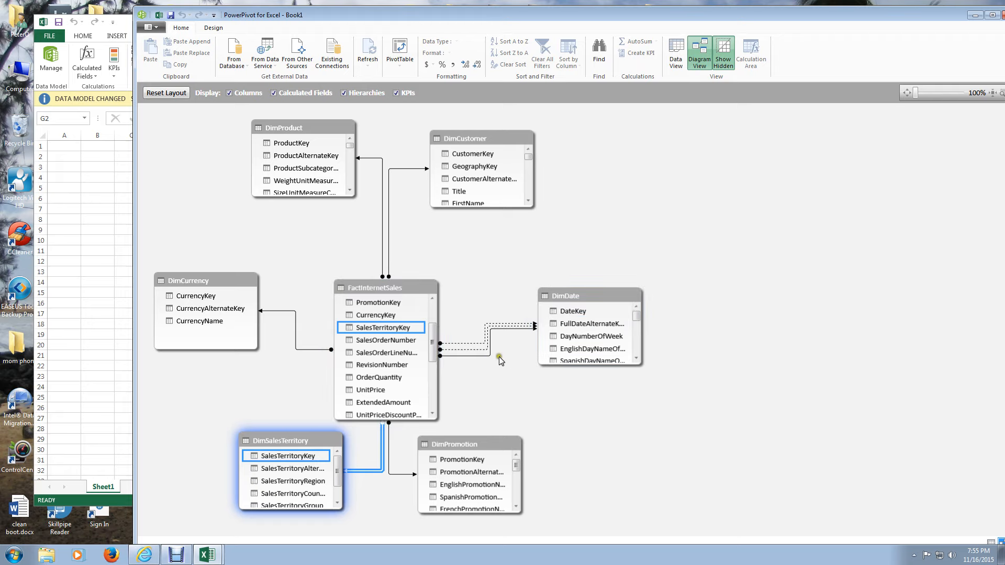
pyautogui.click(474, 348)
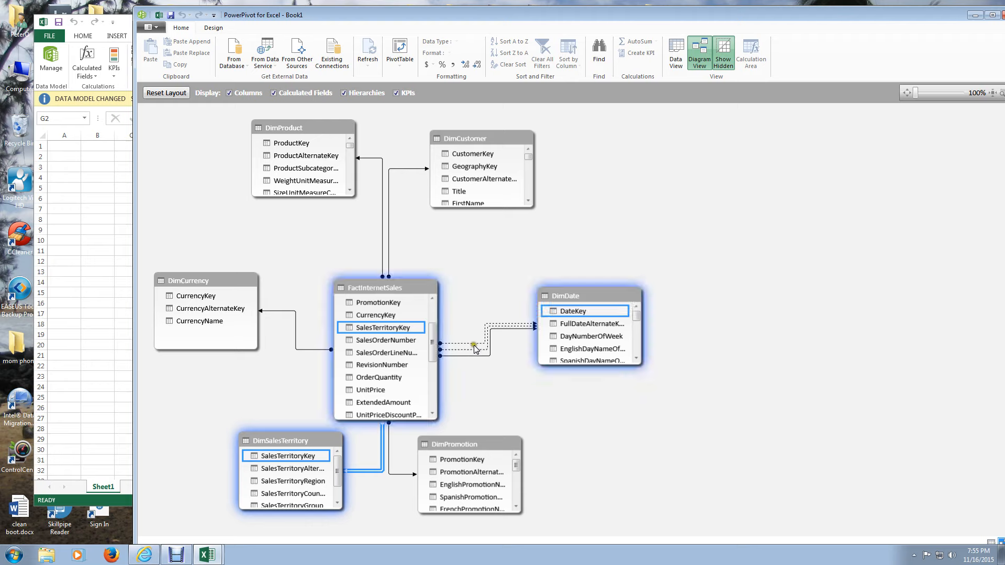
pyautogui.click(469, 344)
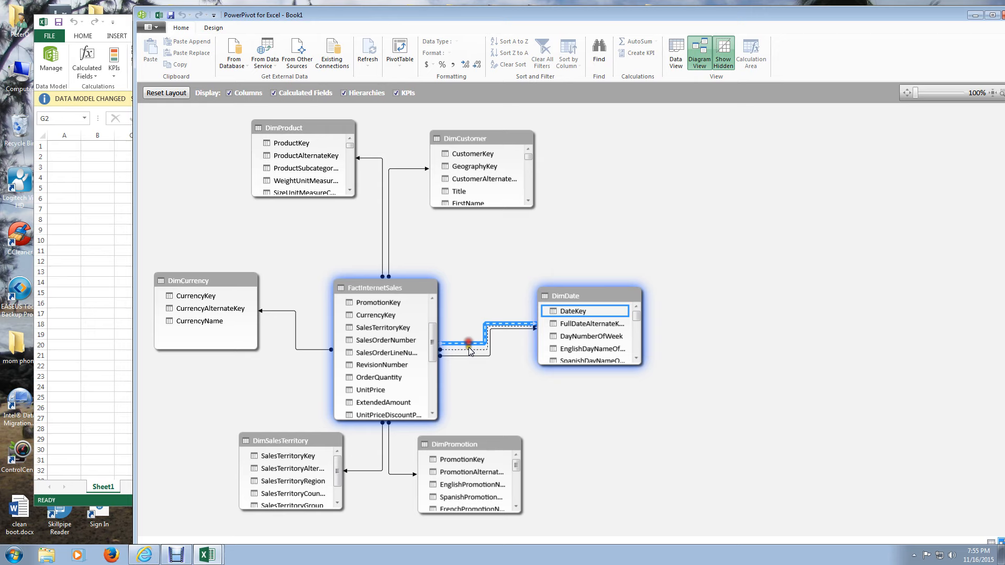
pyautogui.doubleClick(469, 347)
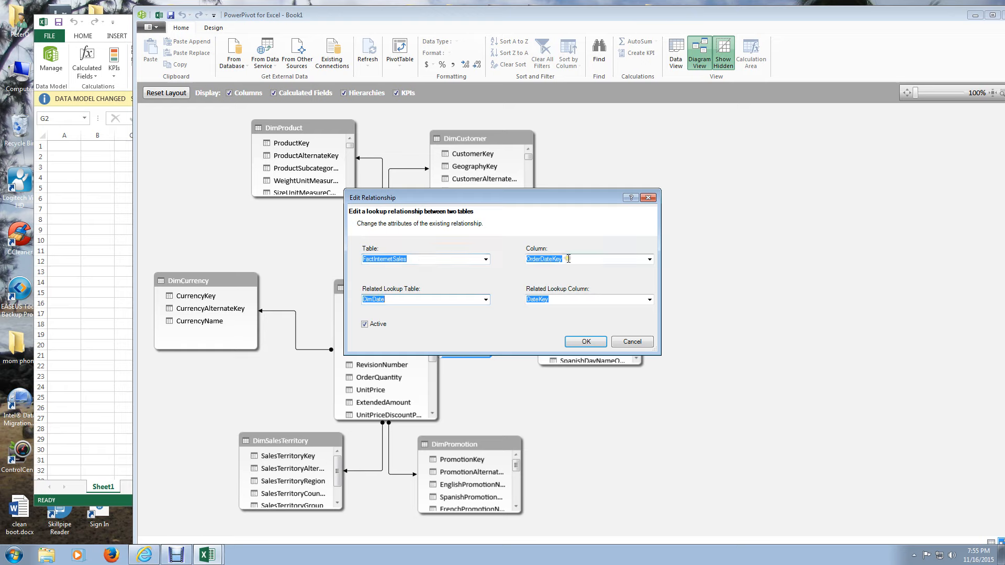
pyautogui.click(648, 199)
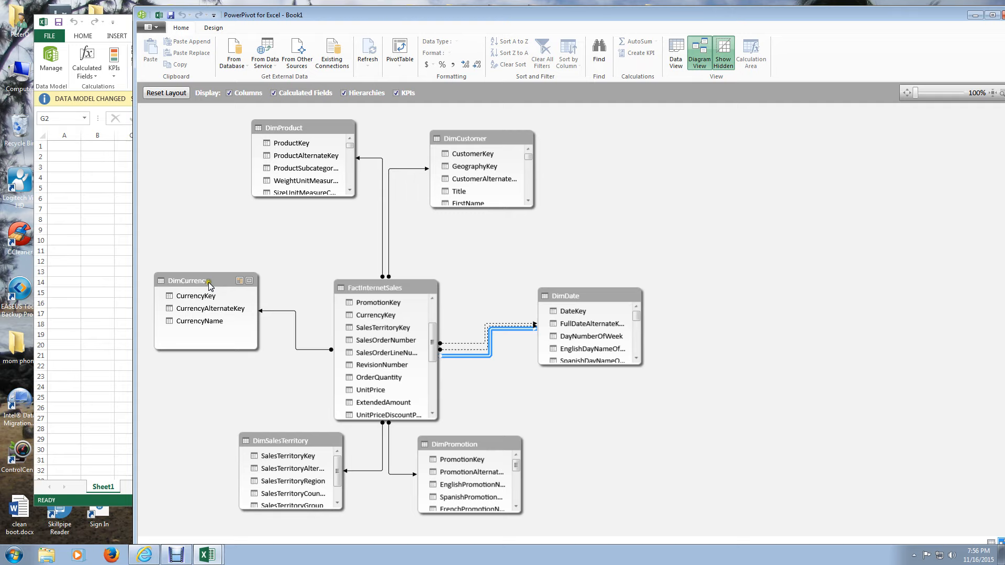
# - Compare the model's data view with its diagram view, ending on the diagram
pyautogui.click(211, 540)
pyautogui.click(676, 55)
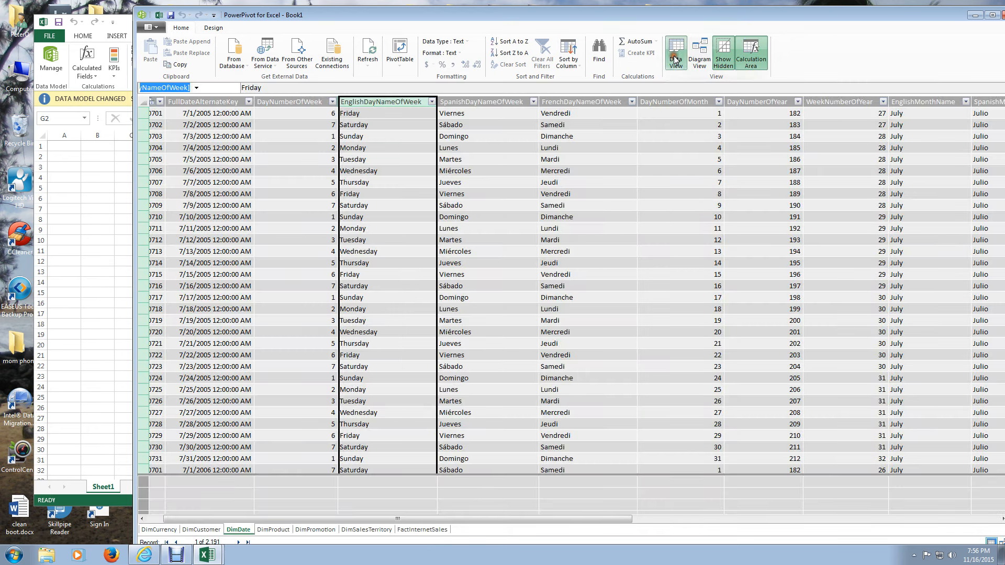
pyautogui.click(700, 55)
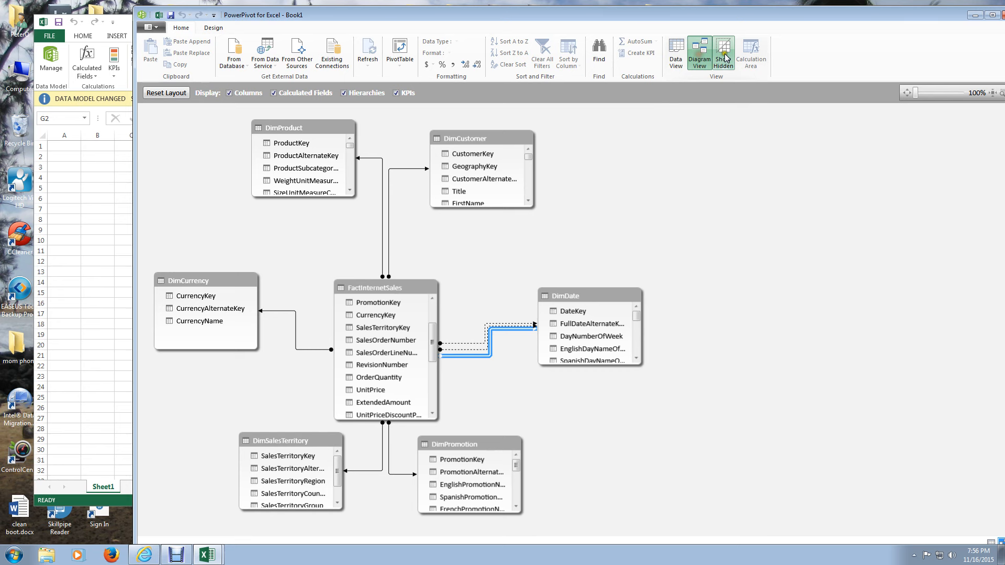
pyautogui.click(677, 56)
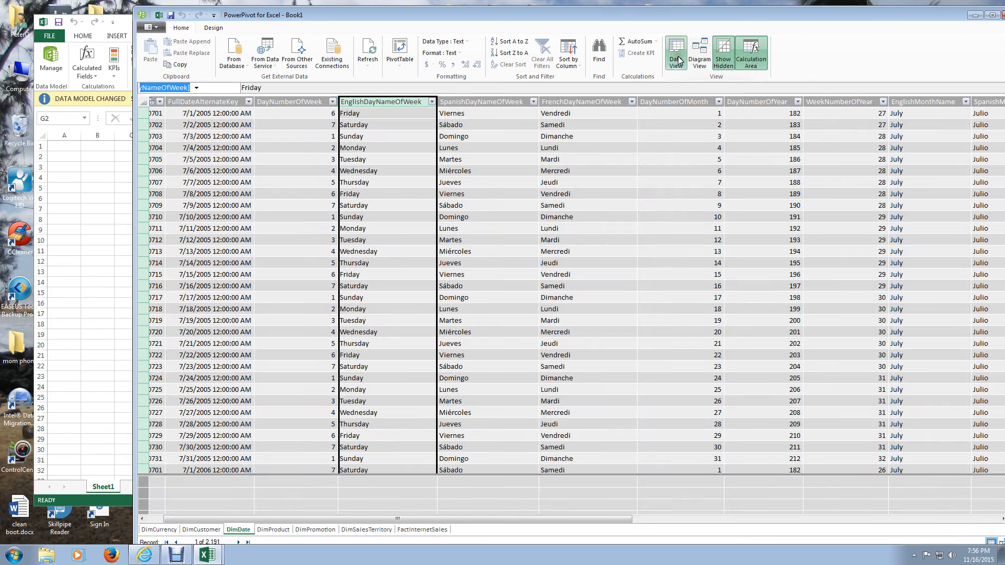
pyautogui.click(700, 57)
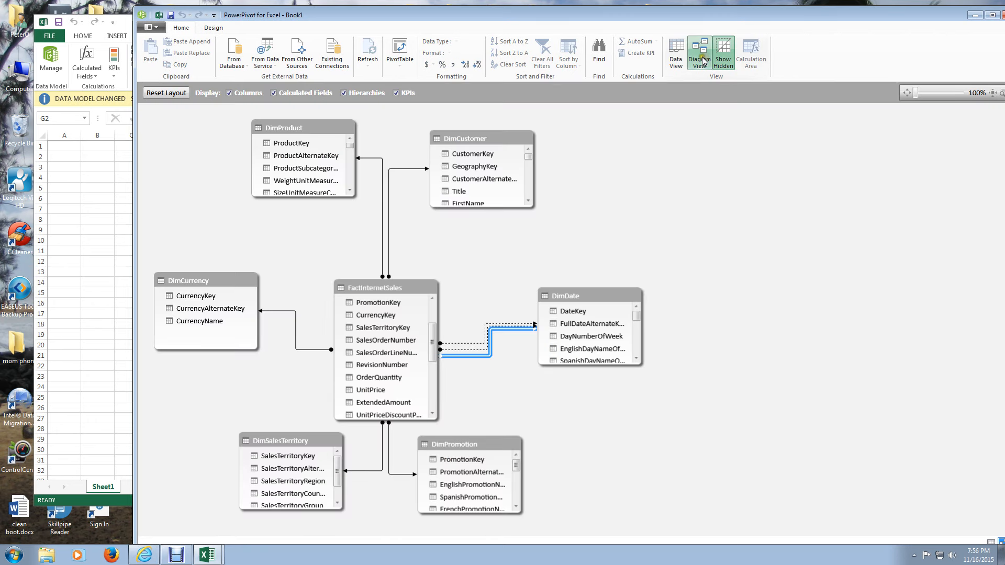
# - Delete the SpanishDayNameOfWeek and FrenchDayNameOfWeek columns from the DimDate table in the model's data view
pyautogui.click(676, 56)
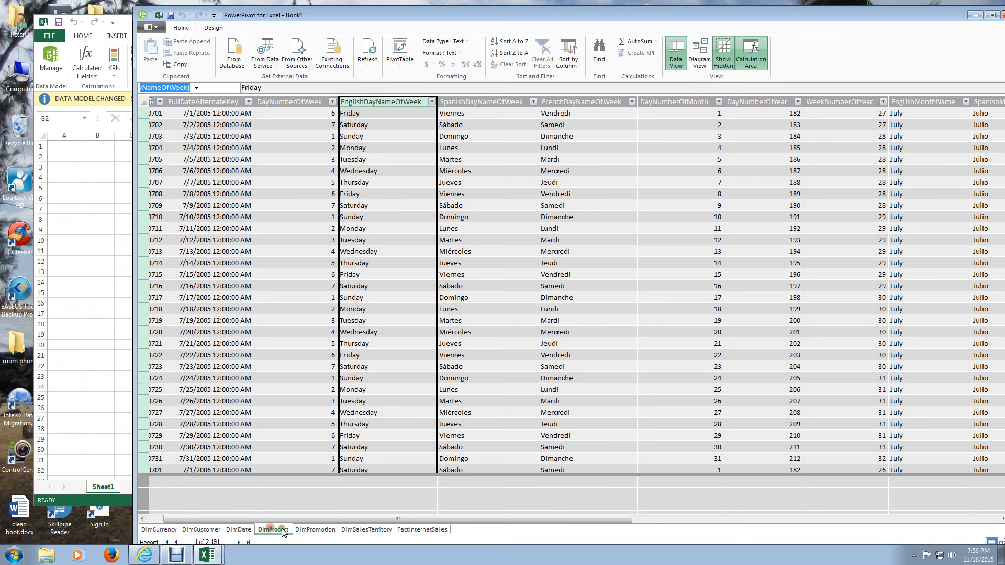
pyautogui.click(367, 530)
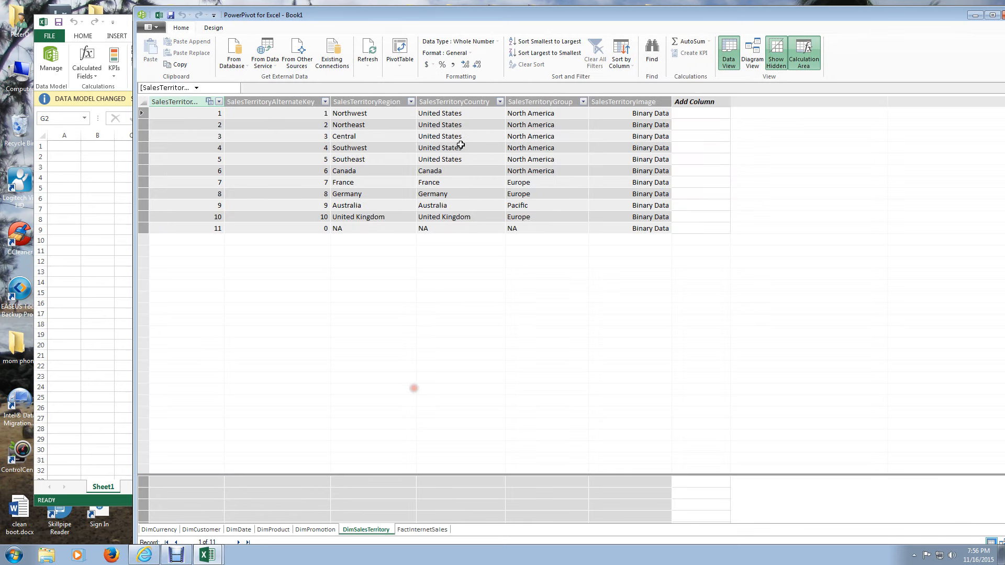
pyautogui.click(234, 529)
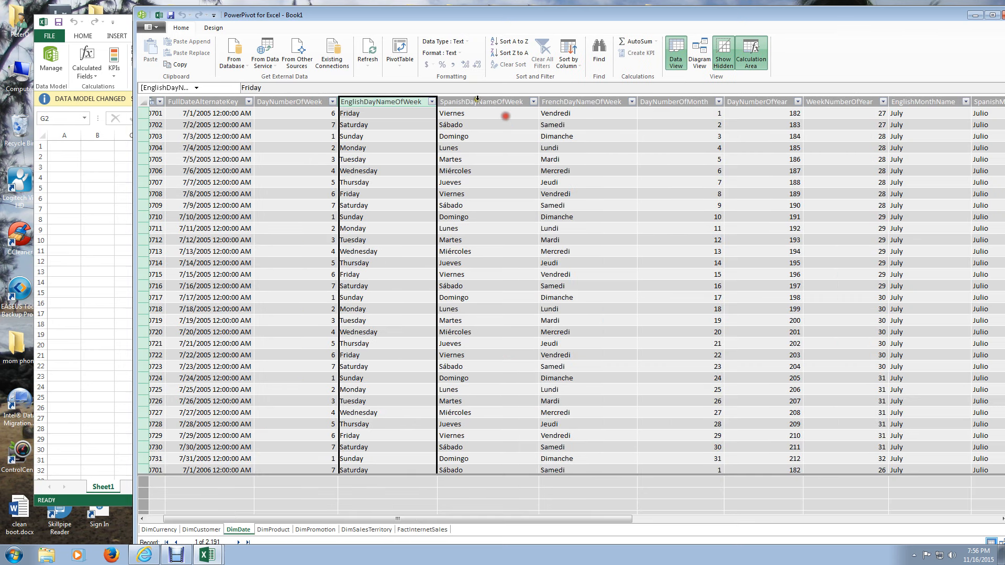
pyautogui.click(477, 99)
pyautogui.press('Delete')
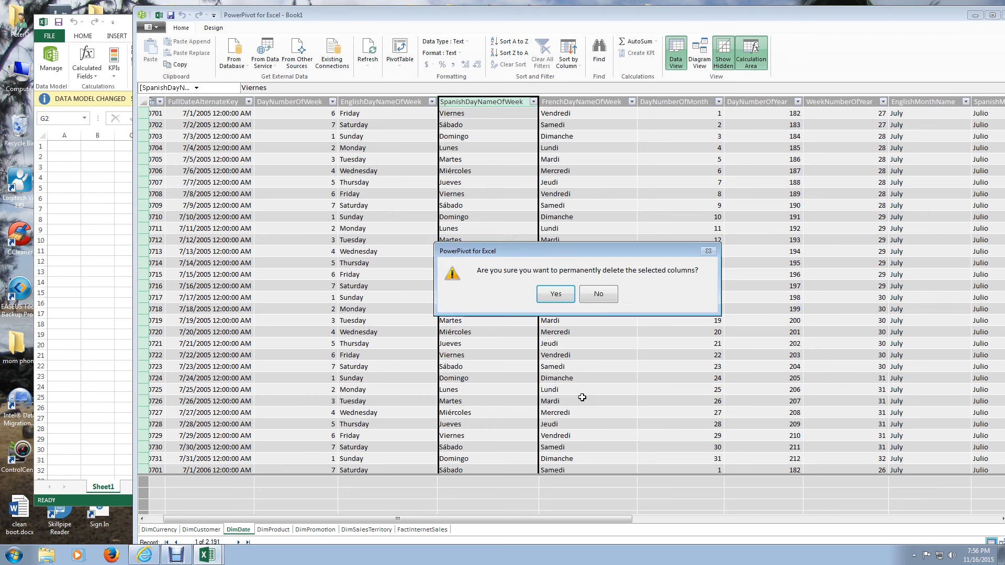
pyautogui.click(558, 294)
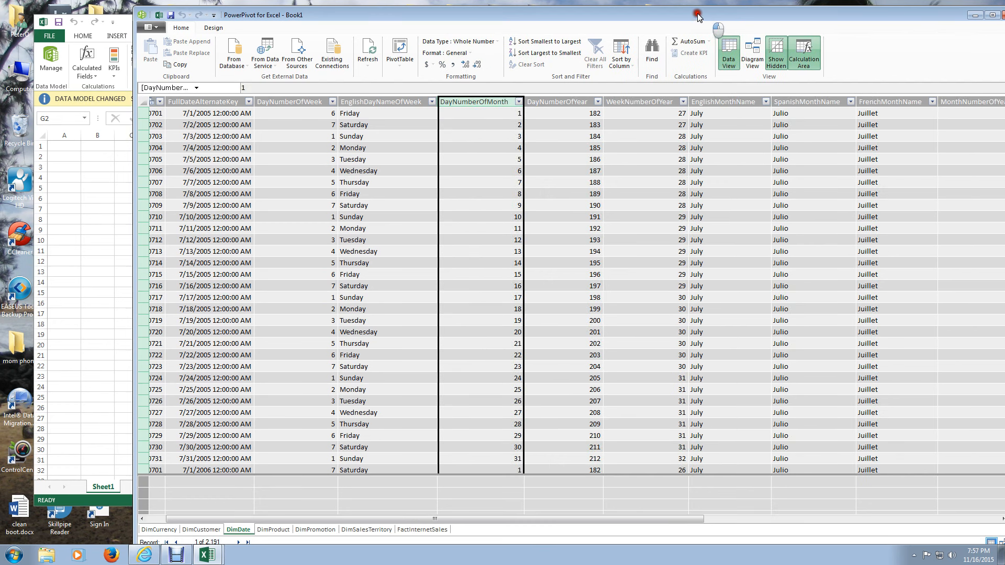
# - Close the PowerPivot window to return to the workbook, and reopen the data model from there
pyautogui.click(675, 16)
pyautogui.moveTo(674, 16); pyautogui.dragTo(634, 15)
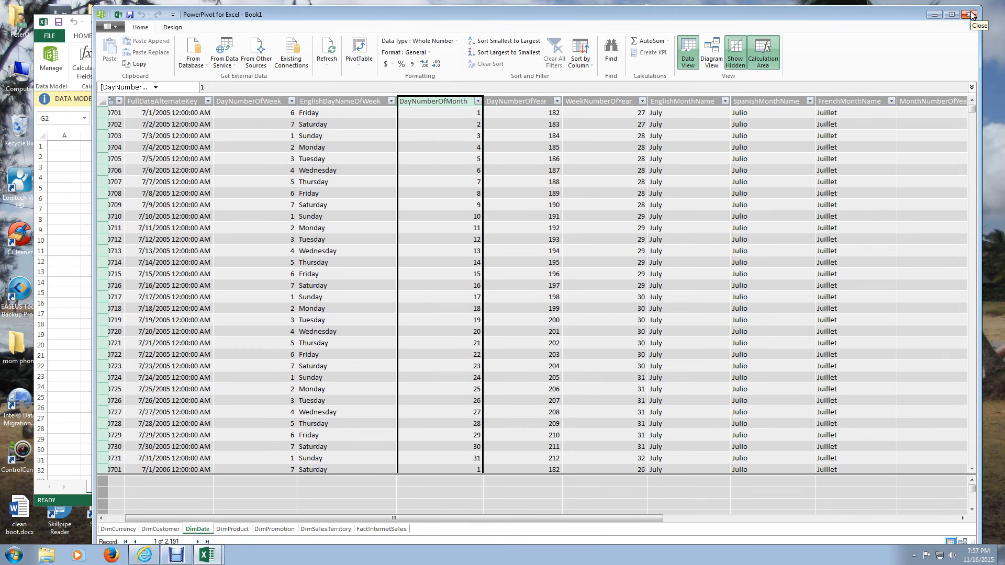
pyautogui.click(972, 15)
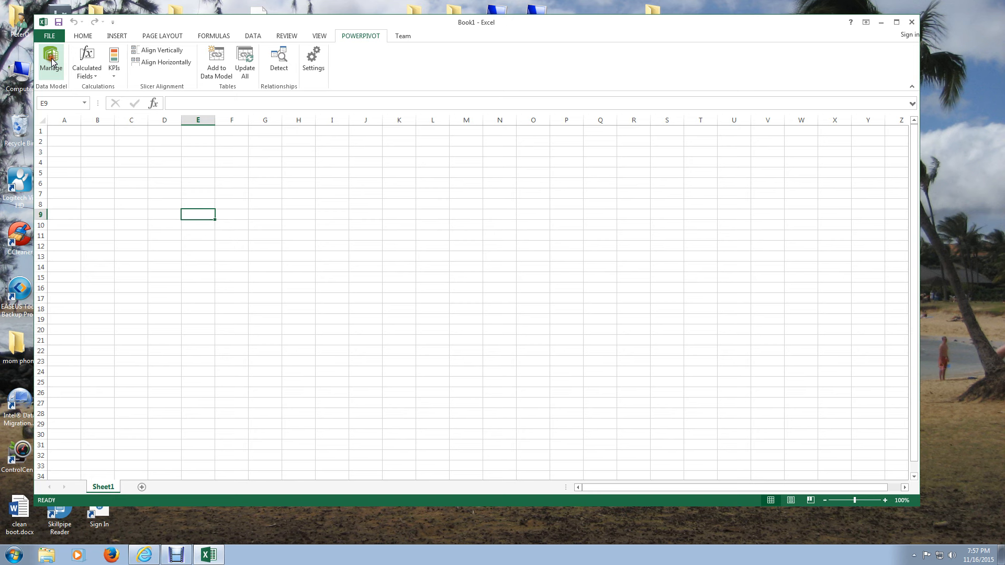
pyautogui.click(52, 60)
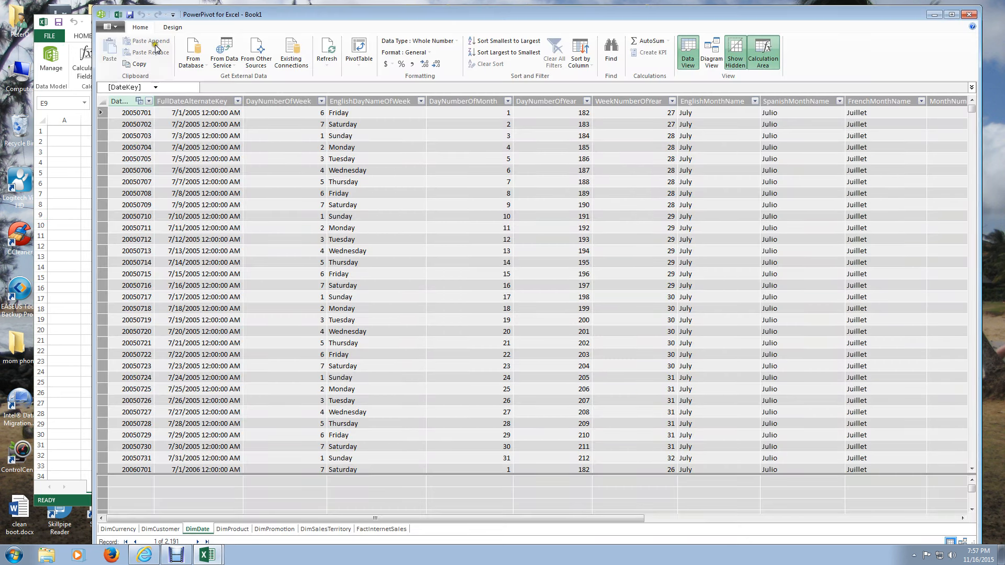
# - Create a PivotTable from the data model on a new worksheet and add SalesAmount from FactInternetSales as its value
pyautogui.click(365, 60)
pyautogui.click(357, 78)
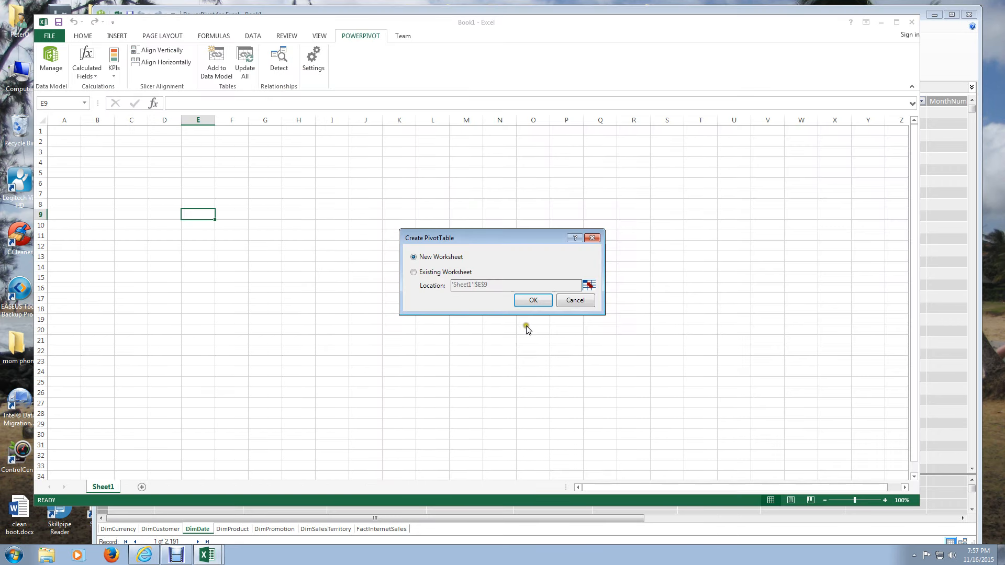
pyautogui.click(533, 301)
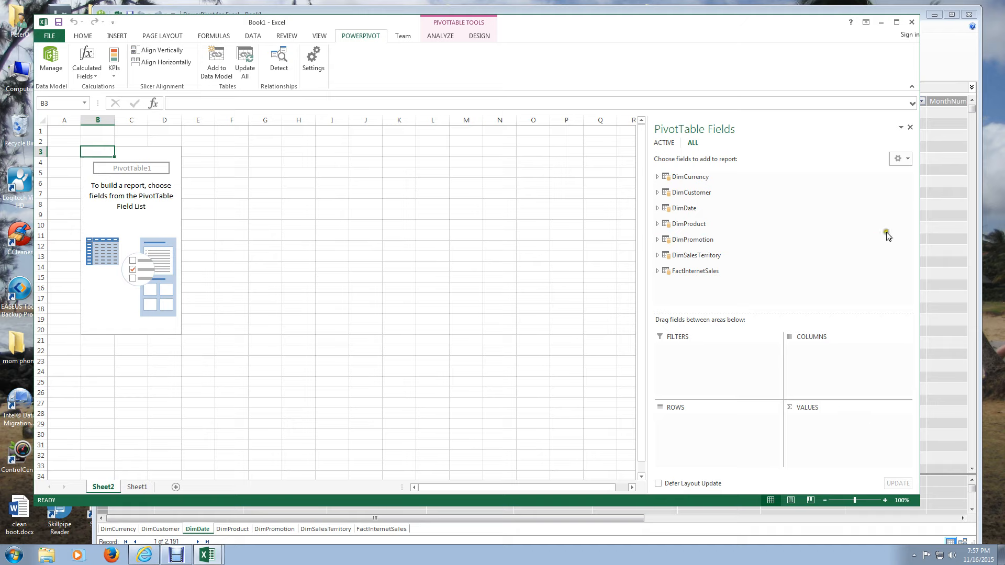
pyautogui.click(657, 271)
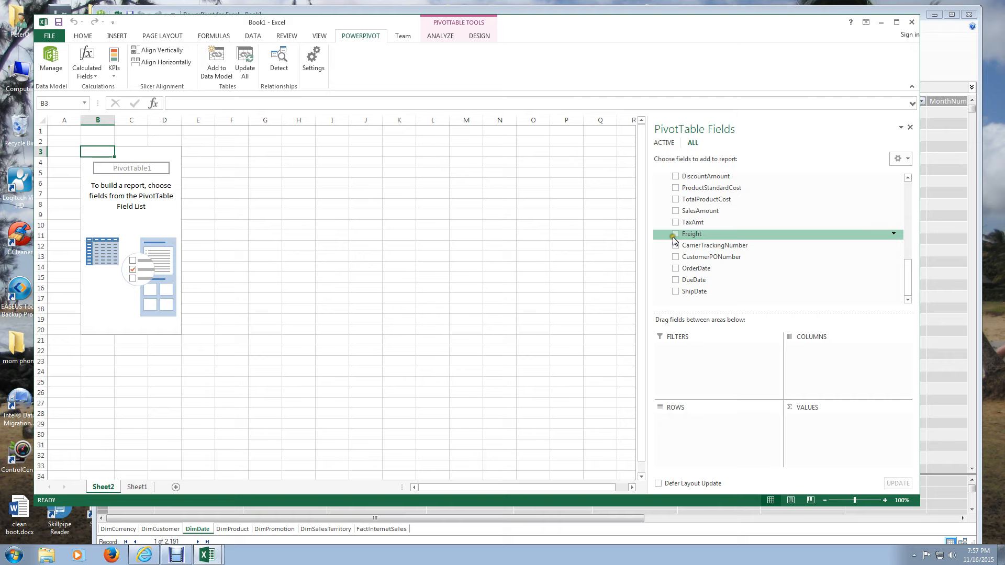
pyautogui.click(675, 211)
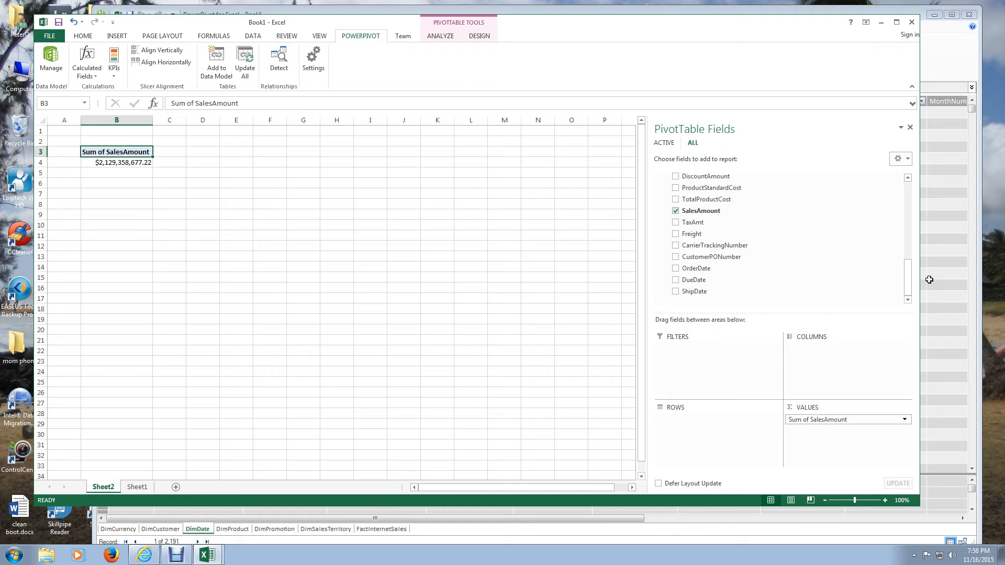
# - Place CalendarYear from DimDate in the PivotTable's rows rather than summing it as a value
pyautogui.click(657, 207)
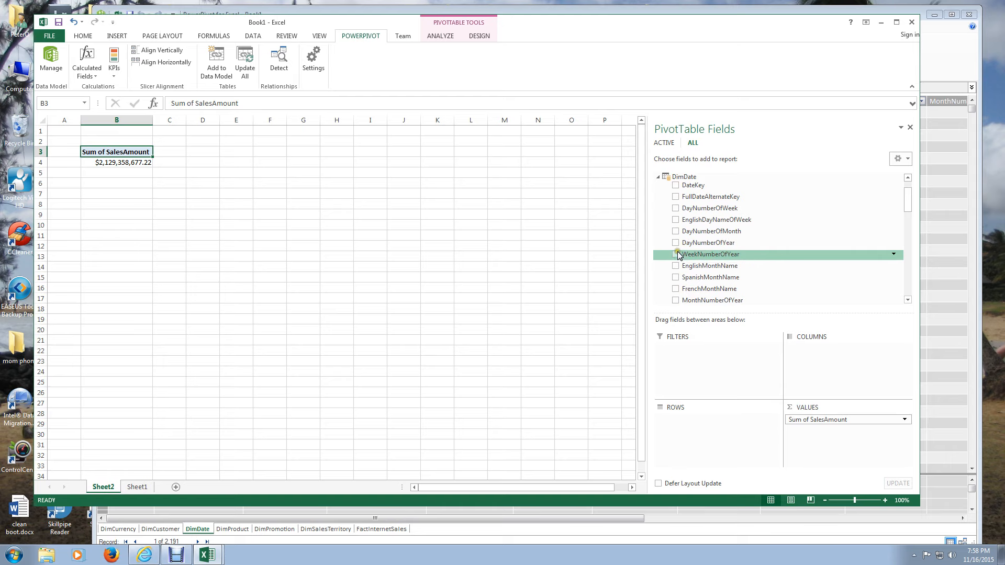
pyautogui.scroll(-2, 679, 255)
pyautogui.moveTo(702, 273); pyautogui.dragTo(723, 439)
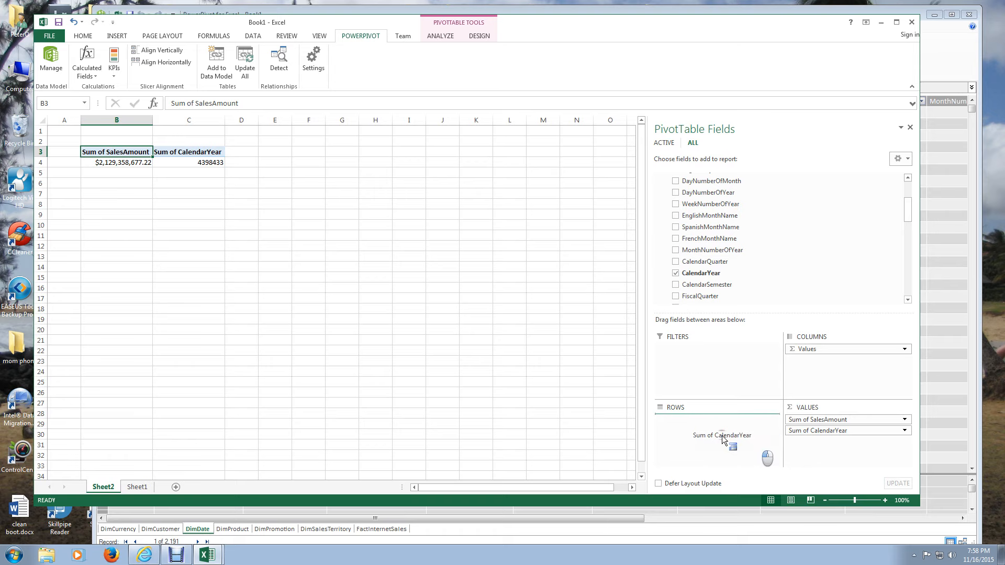
pyautogui.moveTo(723, 440); pyautogui.dragTo(723, 441)
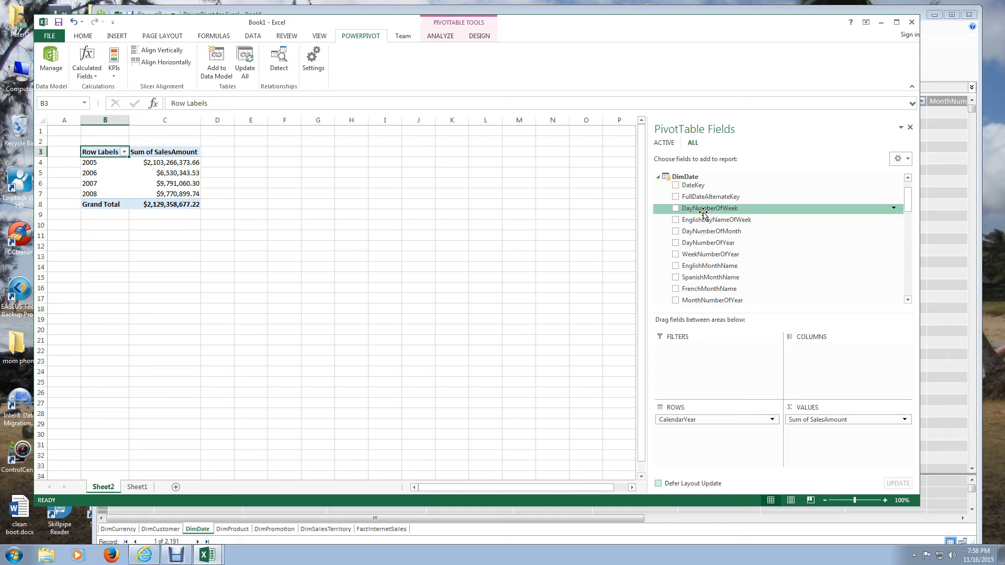
# - Nest DimDate's EnglishMonthName and DayNumberOfMonth below CalendarYear in the PivotTable's rows
pyautogui.scroll(-2, 696, 231)
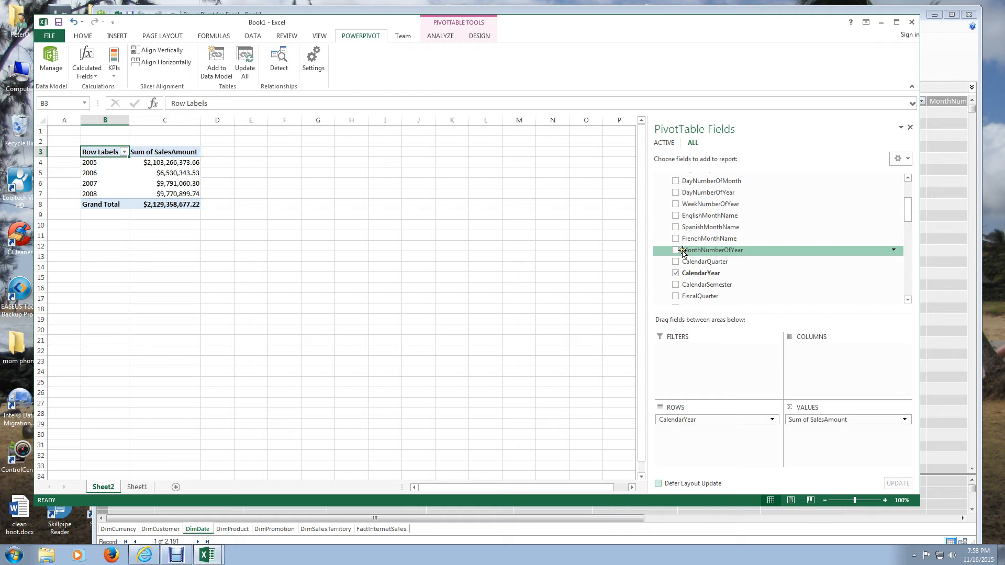
pyautogui.scroll(1, 691, 246)
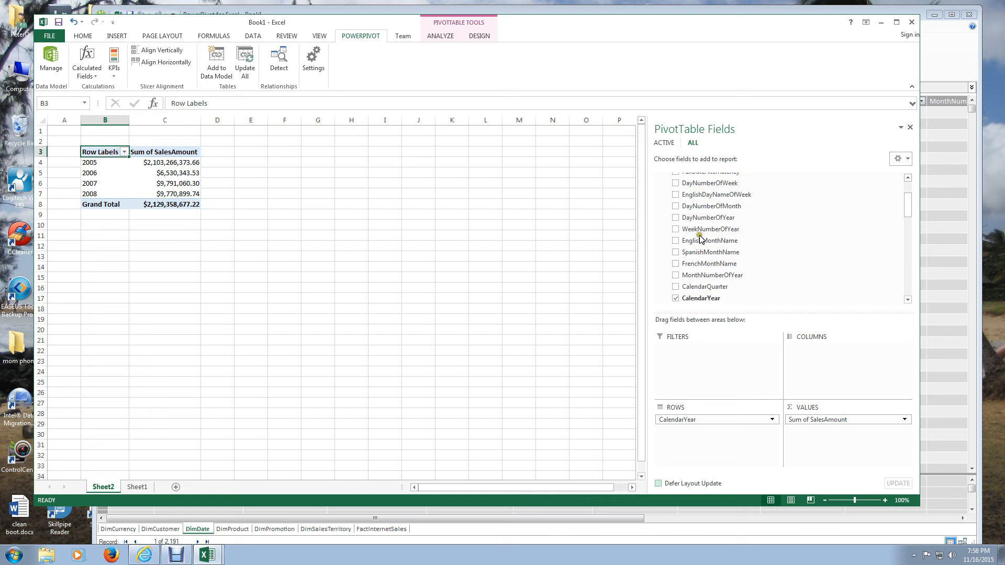
pyautogui.scroll(1, 701, 238)
pyautogui.click(693, 267)
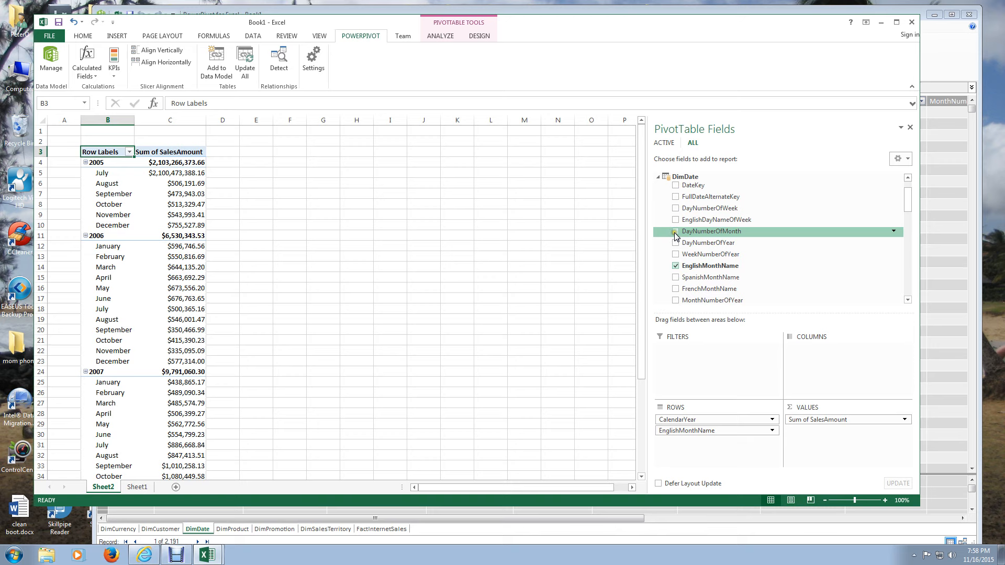
pyautogui.moveTo(676, 235); pyautogui.dragTo(725, 442)
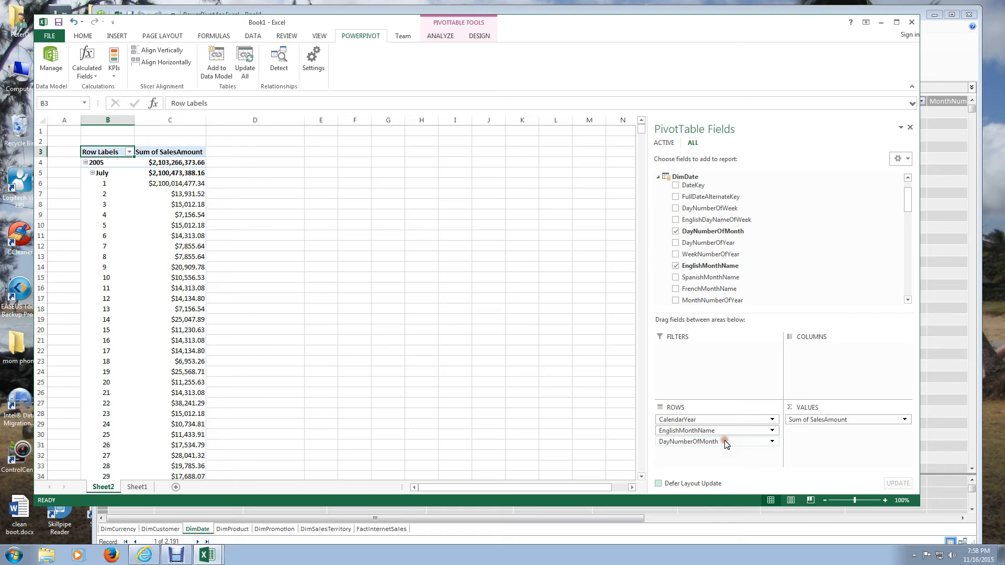
# - Collapse the entire EnglishMonthName field in the PivotTable and look through the monthly sales of every year
pyautogui.click(100, 173)
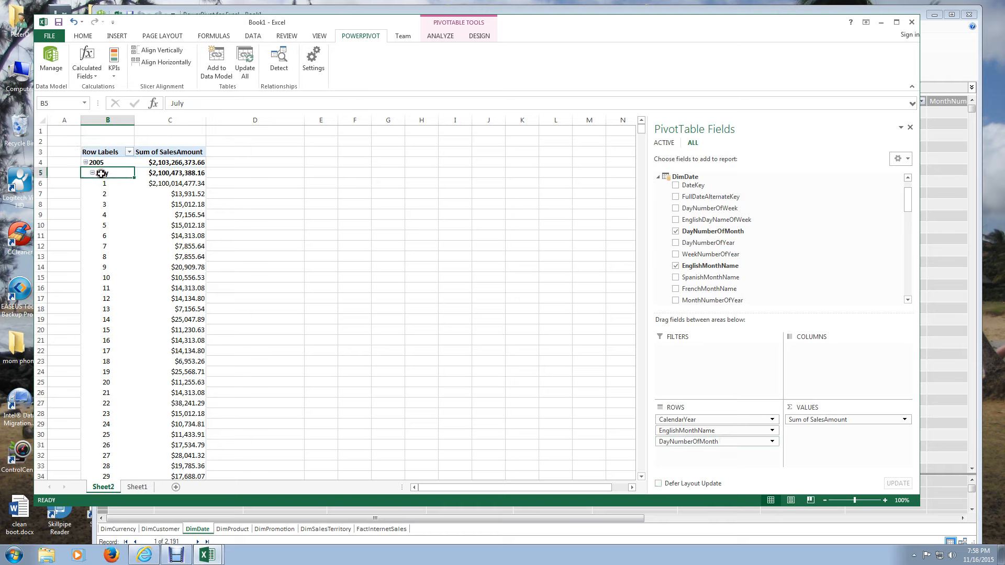
pyautogui.rightClick(101, 173)
pyautogui.moveTo(157, 261)
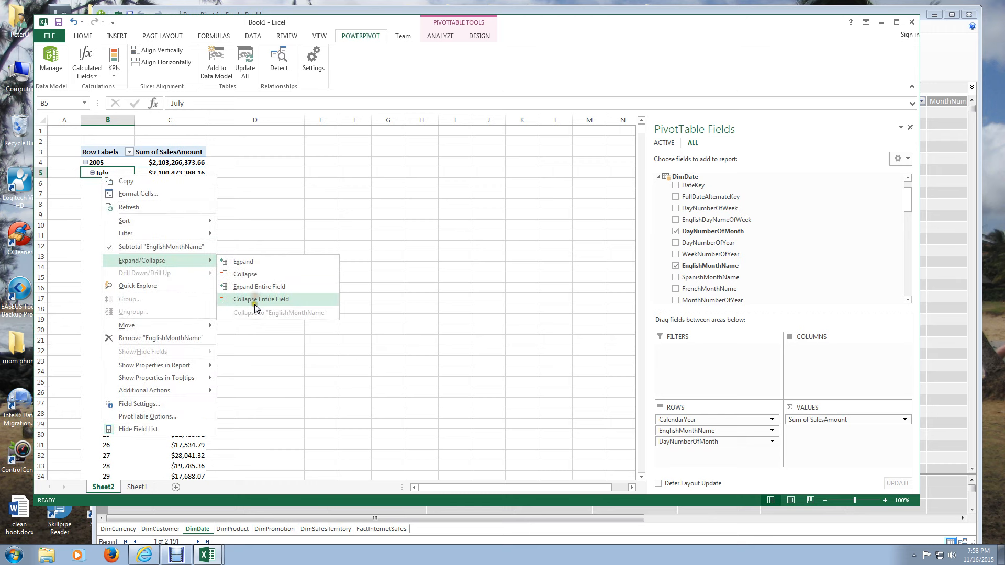
pyautogui.click(255, 303)
pyautogui.scroll(-4, 283, 303)
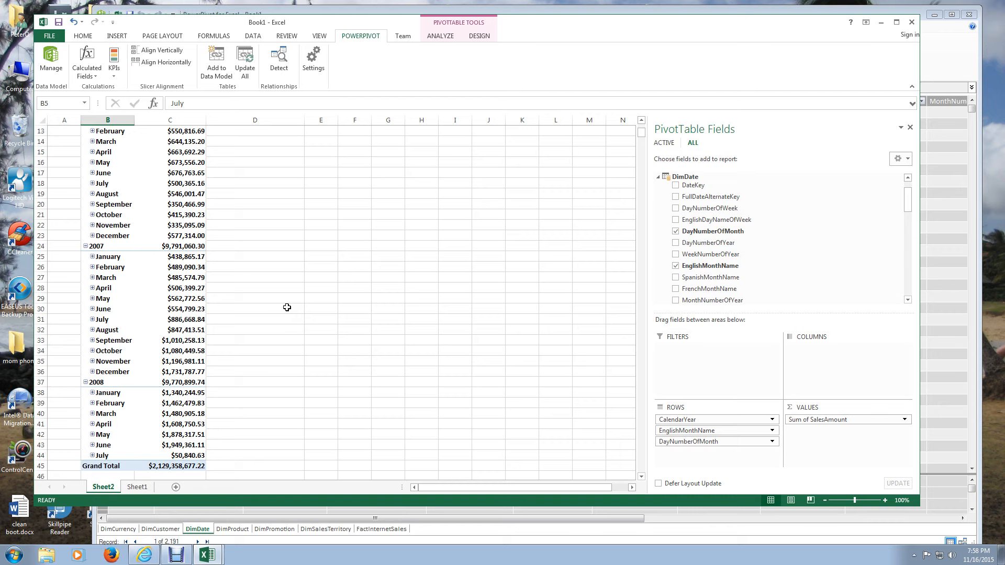
pyautogui.scroll(-3, 287, 307)
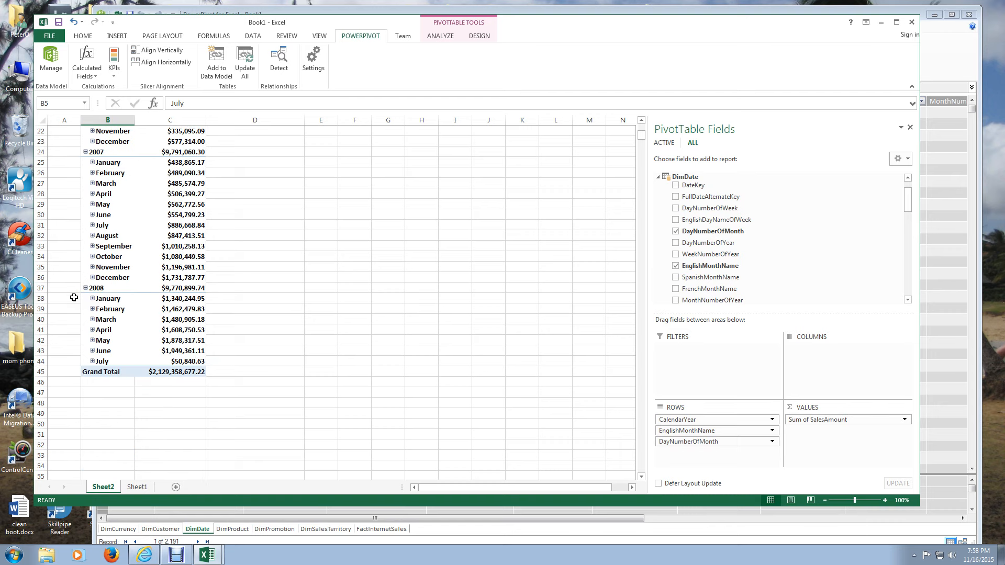
pyautogui.scroll(7, 74, 297)
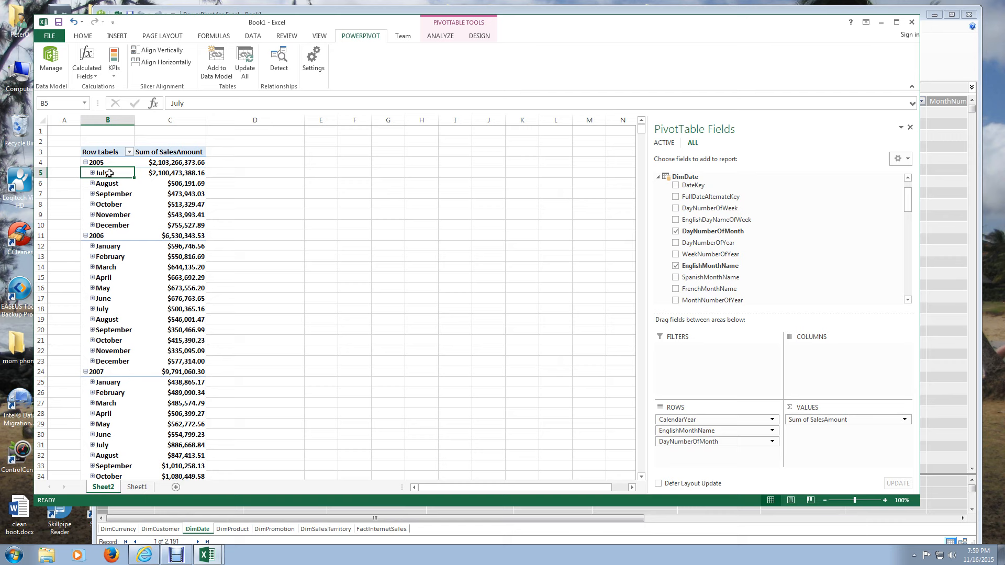
# - Collapse the years 2005, 2006, 2007 and 2008 in the PivotTable's rows
pyautogui.click(85, 162)
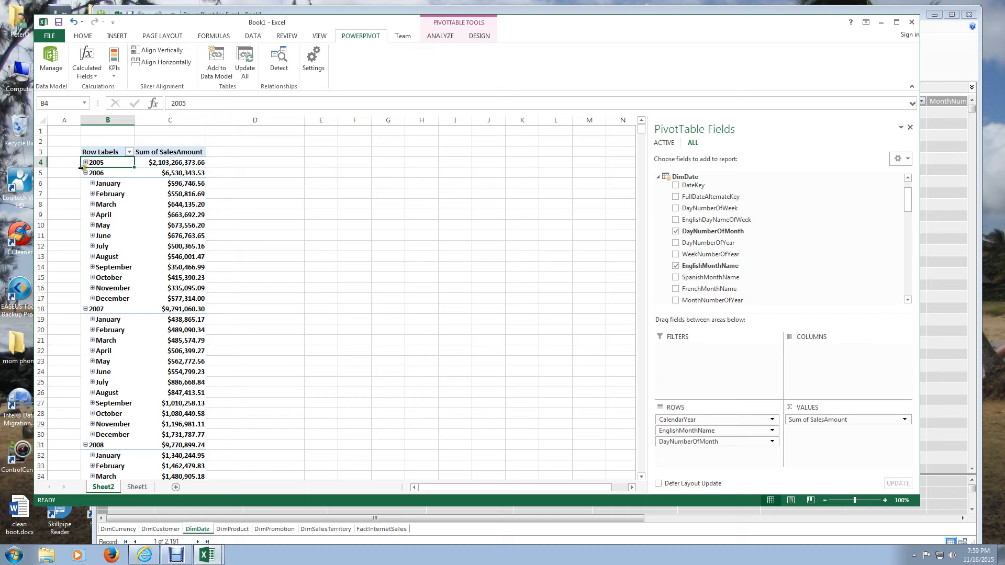
pyautogui.click(86, 173)
pyautogui.click(85, 183)
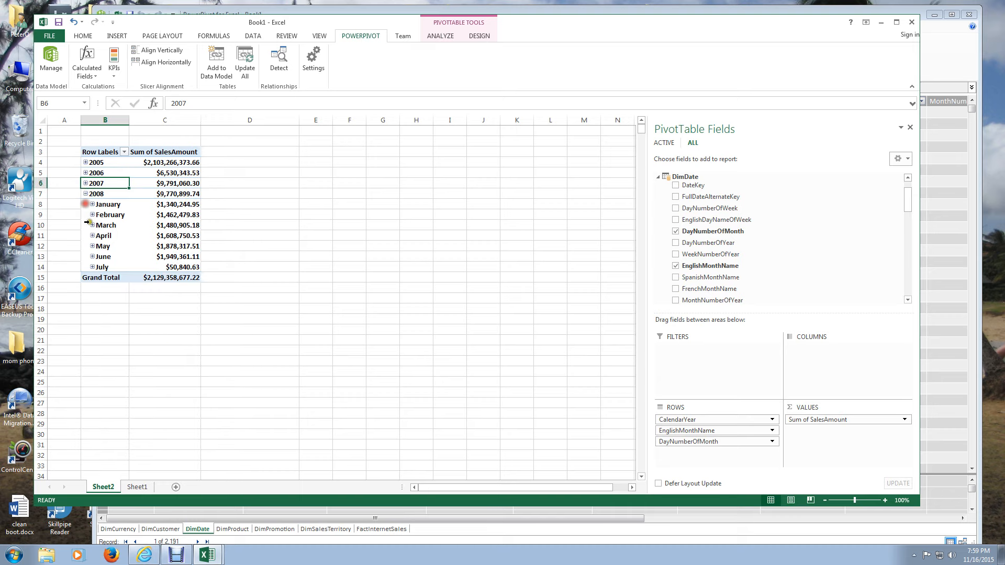
pyautogui.click(85, 194)
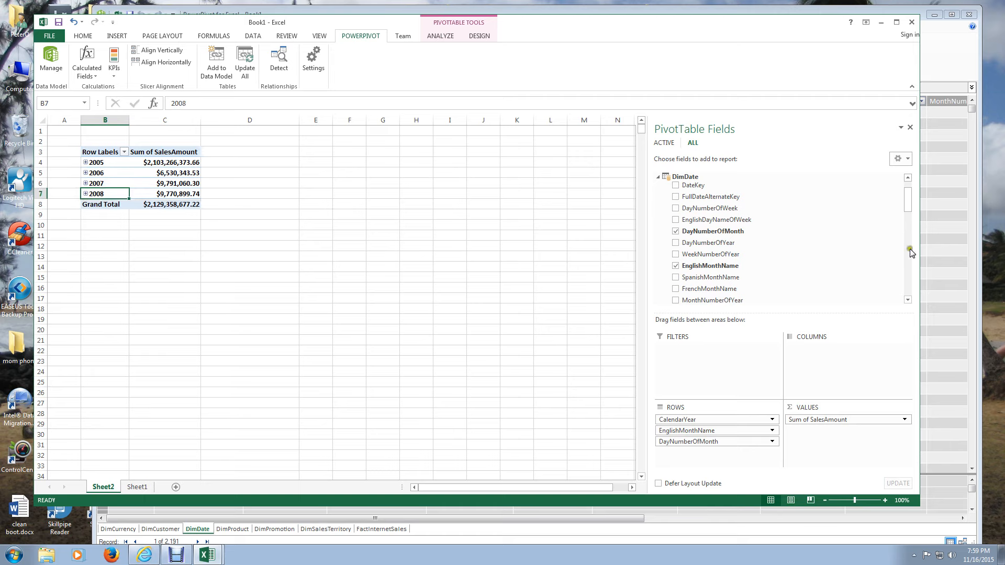
# - Add TotalChildren from DimCustomer to the PivotTable and move it from the values to the columns
pyautogui.click(659, 179)
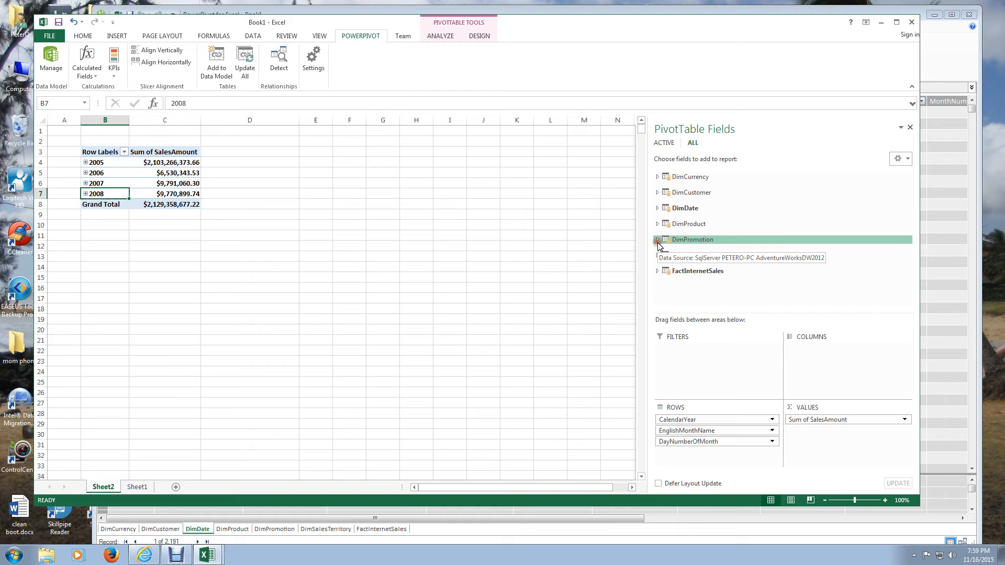
pyautogui.click(657, 193)
pyautogui.scroll(-2, 770, 240)
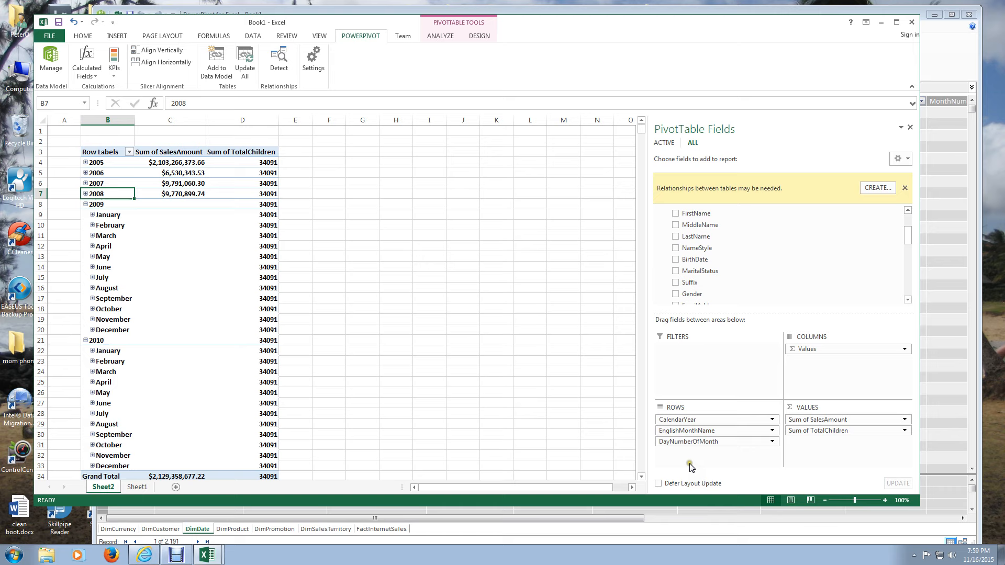
pyautogui.moveTo(836, 430); pyautogui.dragTo(836, 362)
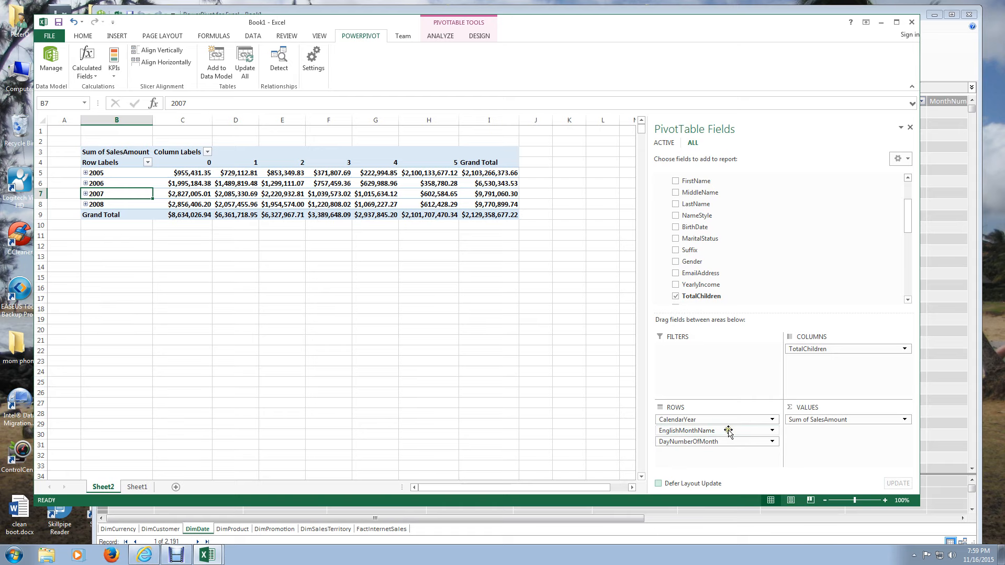
# - Pivot the report by moving TotalChildren to the rows and CalendarYear, EnglishMonthName and DayNumberOfMonth to the columns
pyautogui.moveTo(822, 350); pyautogui.dragTo(735, 453)
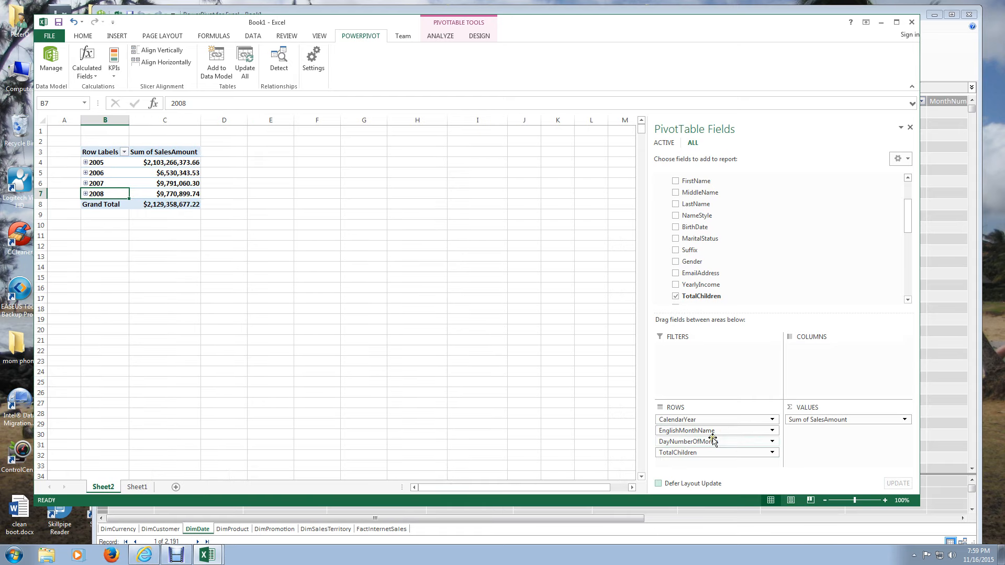
pyautogui.click(828, 349)
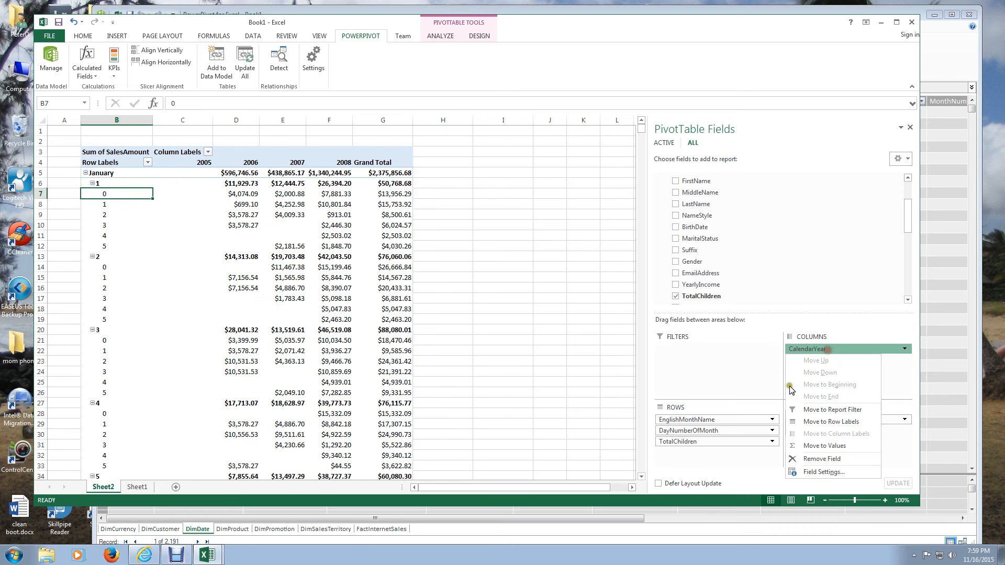
pyautogui.moveTo(733, 420); pyautogui.dragTo(750, 418)
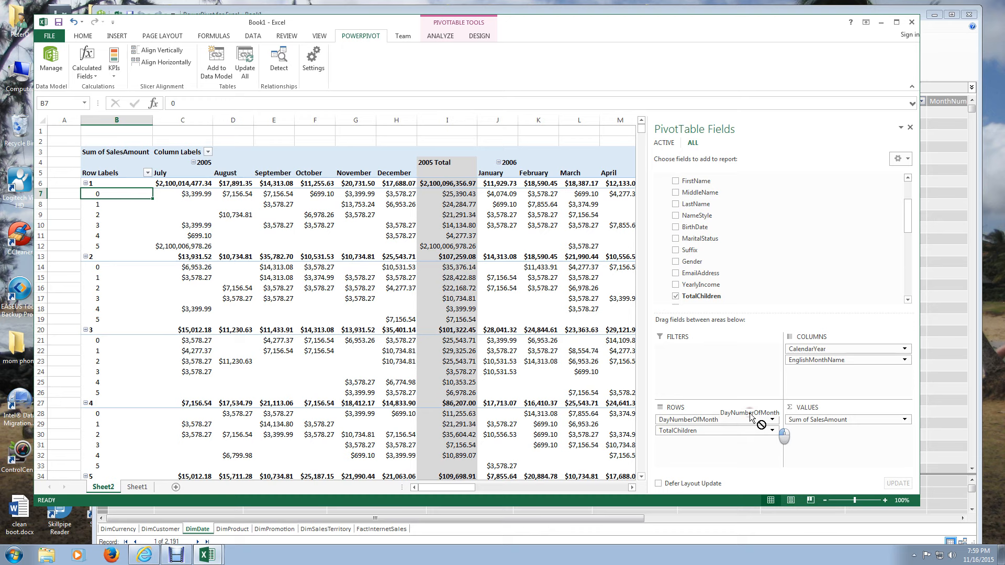
pyautogui.moveTo(751, 418); pyautogui.dragTo(848, 376)
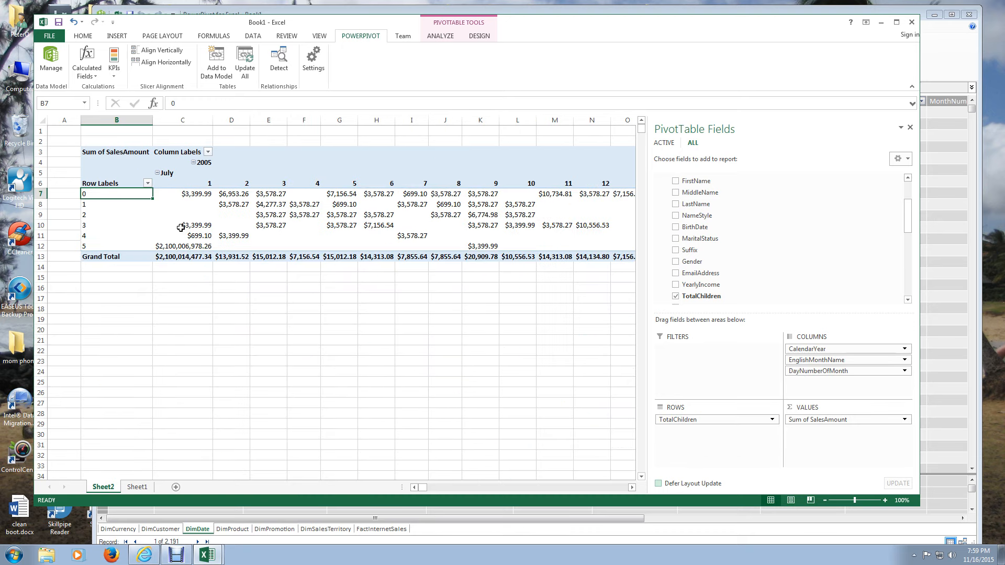
# - Pivot the report back by moving DayNumberOfMonth, EnglishMonthName and CalendarYear to the rows and TotalChildren to the columns
pyautogui.click(201, 184)
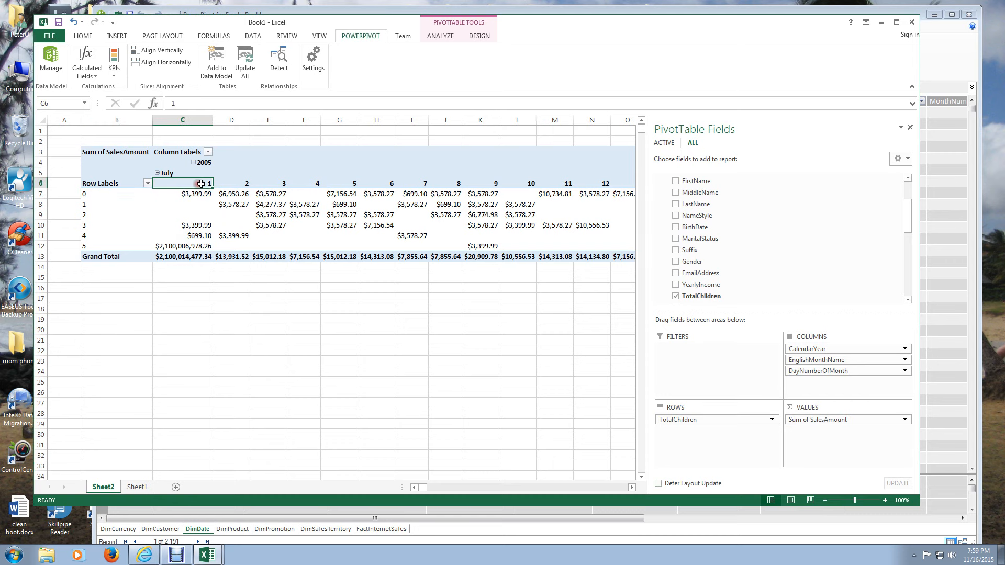
pyautogui.moveTo(201, 184); pyautogui.dragTo(689, 168)
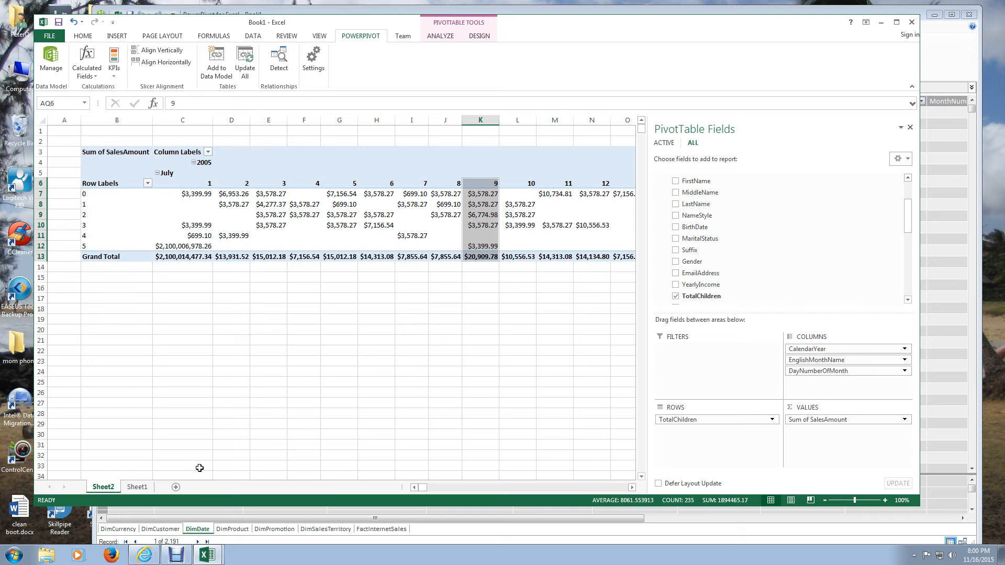
pyautogui.moveTo(816, 370); pyautogui.dragTo(691, 418)
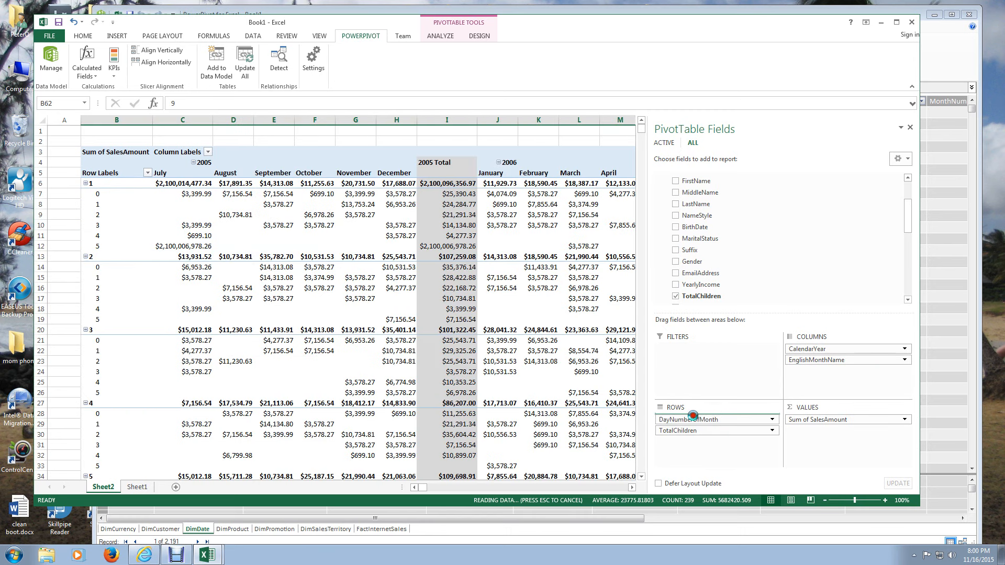
pyautogui.click(693, 418)
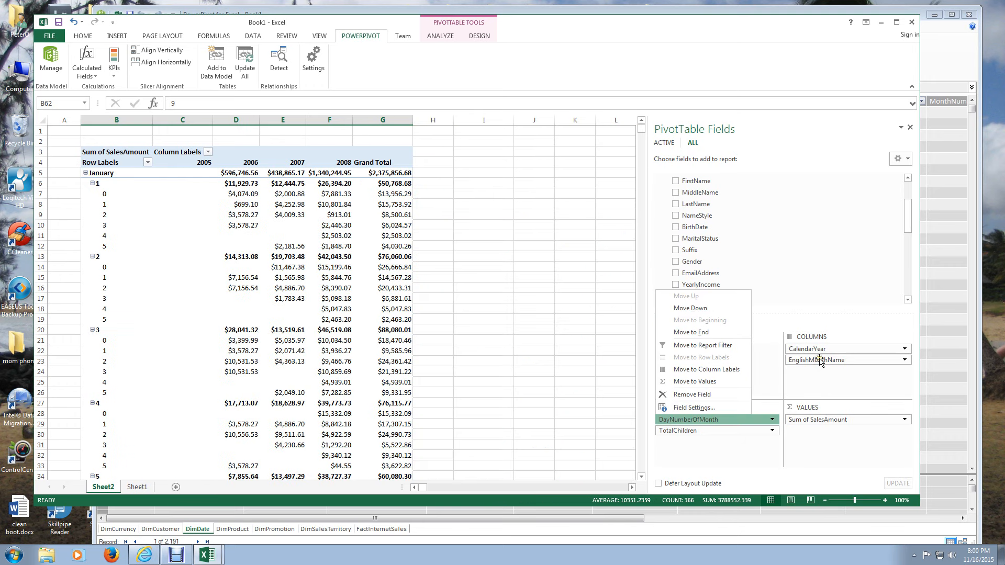
pyautogui.moveTo(820, 361); pyautogui.dragTo(701, 417)
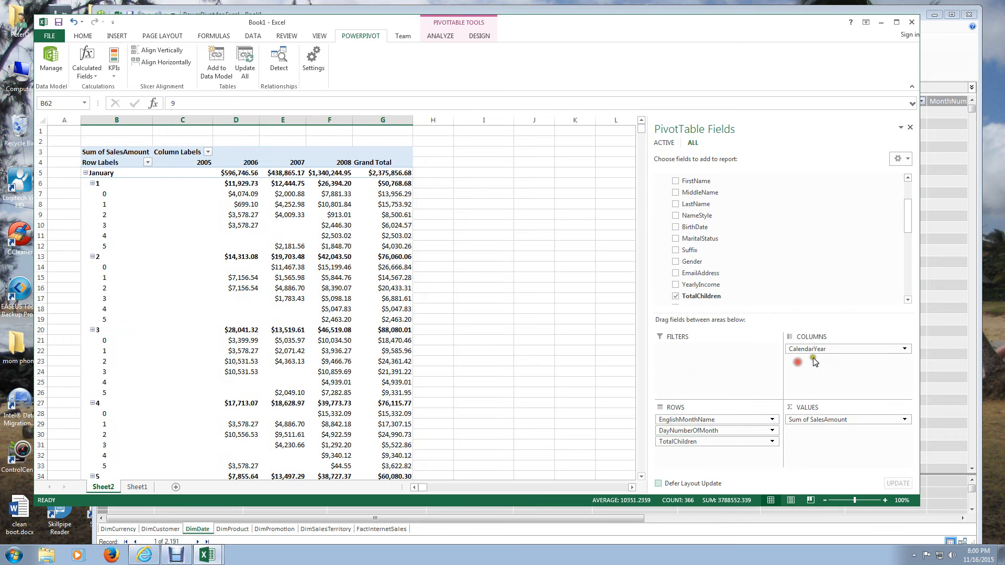
pyautogui.moveTo(811, 353); pyautogui.dragTo(699, 417)
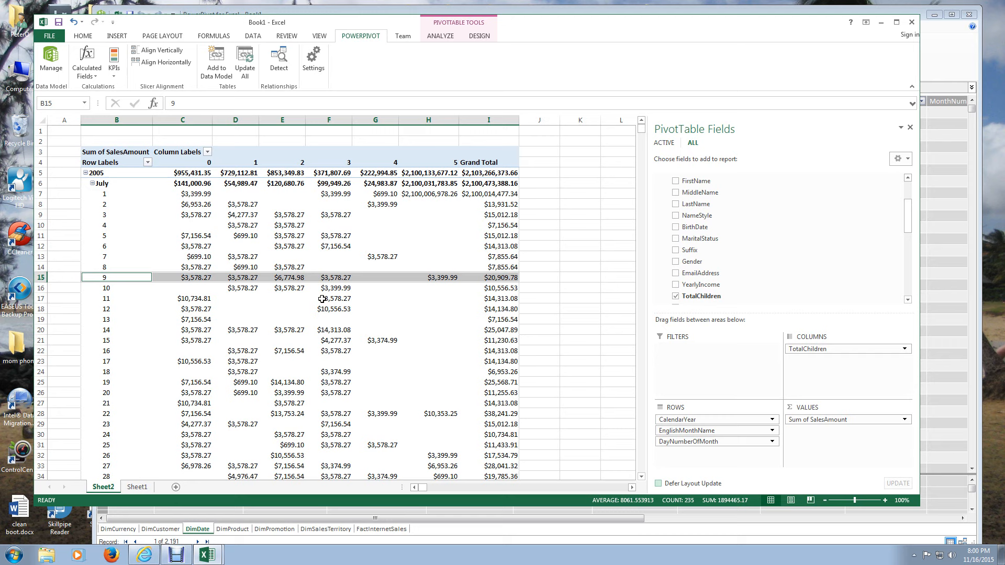
# - Try hiding and restoring the PivotTable field list from a value cell, and leave the list hidden
pyautogui.click(328, 277)
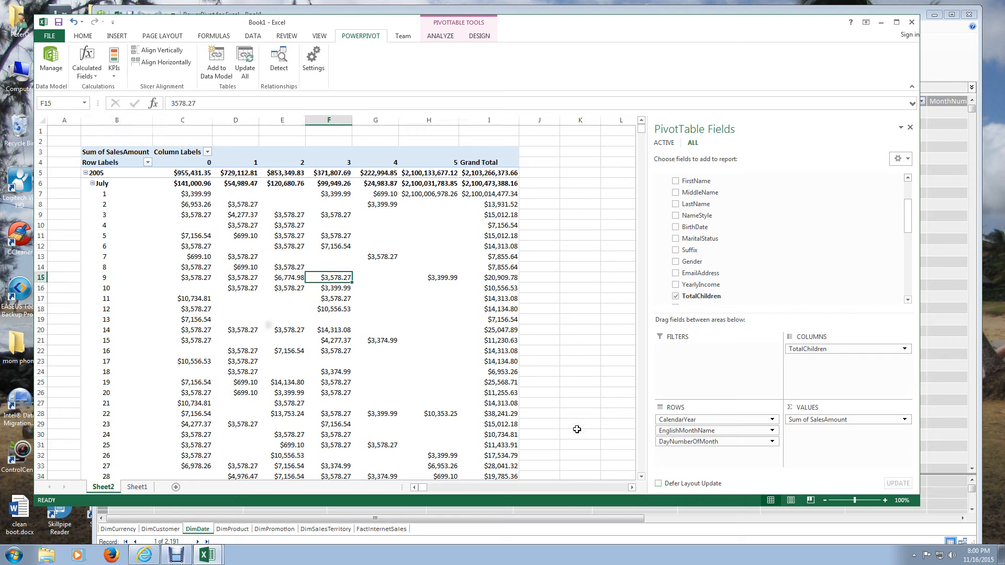
pyautogui.click(912, 128)
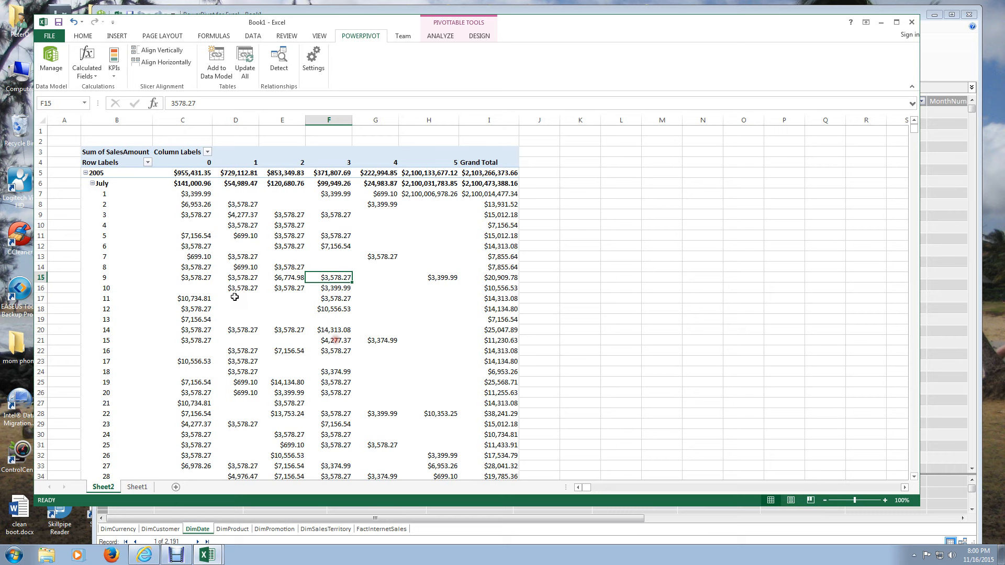
pyautogui.rightClick(291, 222)
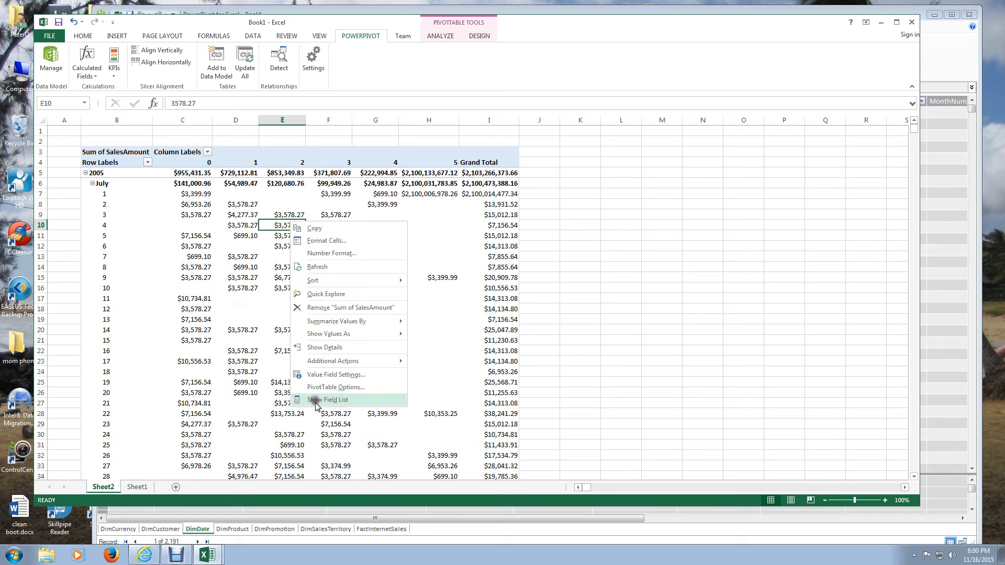
pyautogui.click(316, 400)
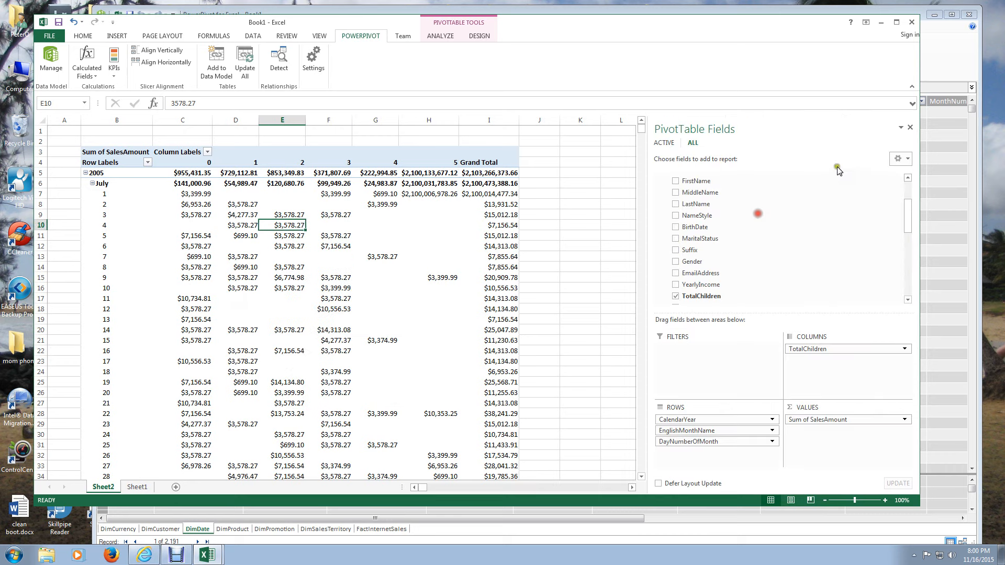
pyautogui.click(911, 128)
pyautogui.rightClick(307, 309)
pyautogui.click(355, 491)
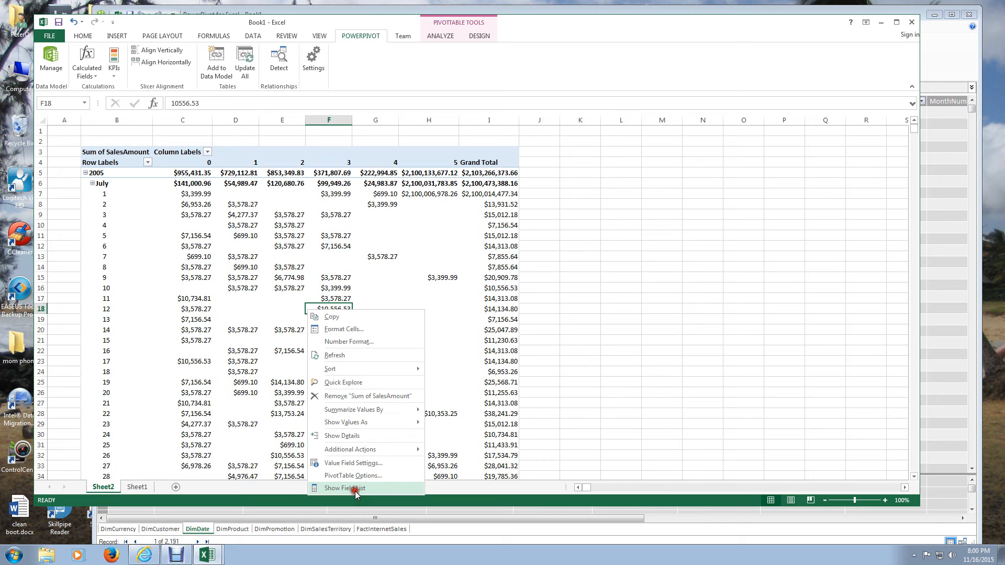
pyautogui.click(583, 199)
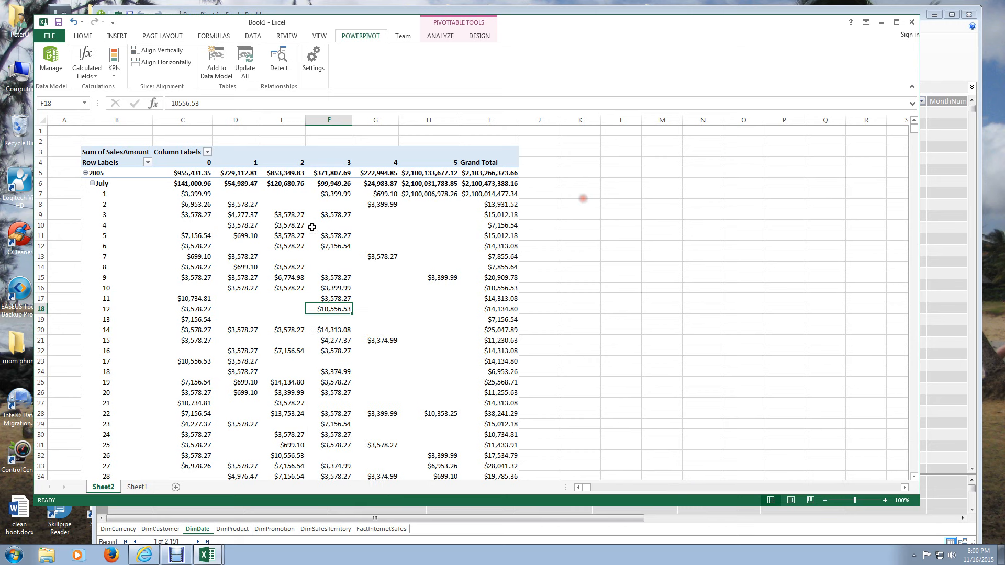
# - Start inserting slicers for the PivotTable and choose TotalChildren from DimCustomer
pyautogui.click(308, 275)
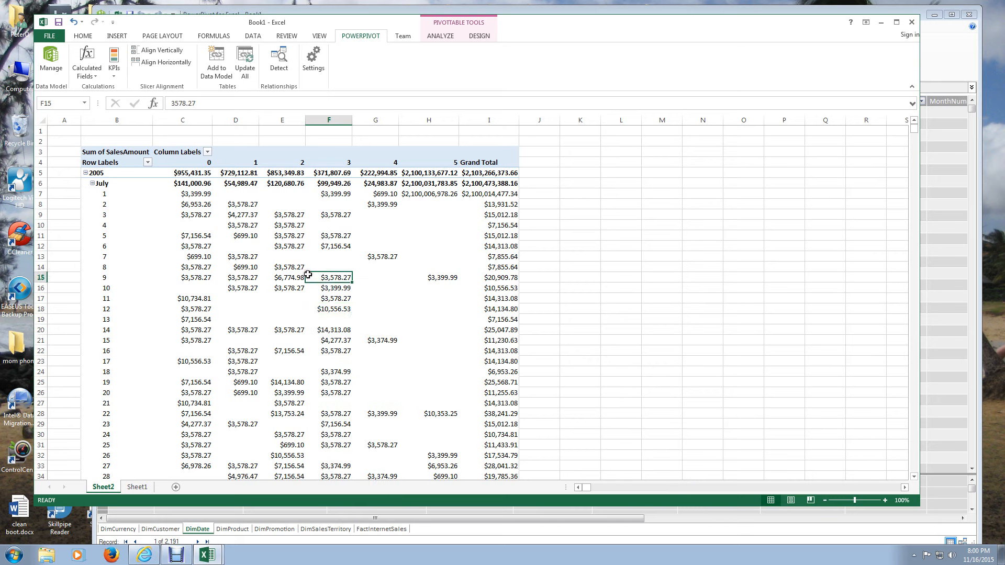
pyautogui.click(338, 257)
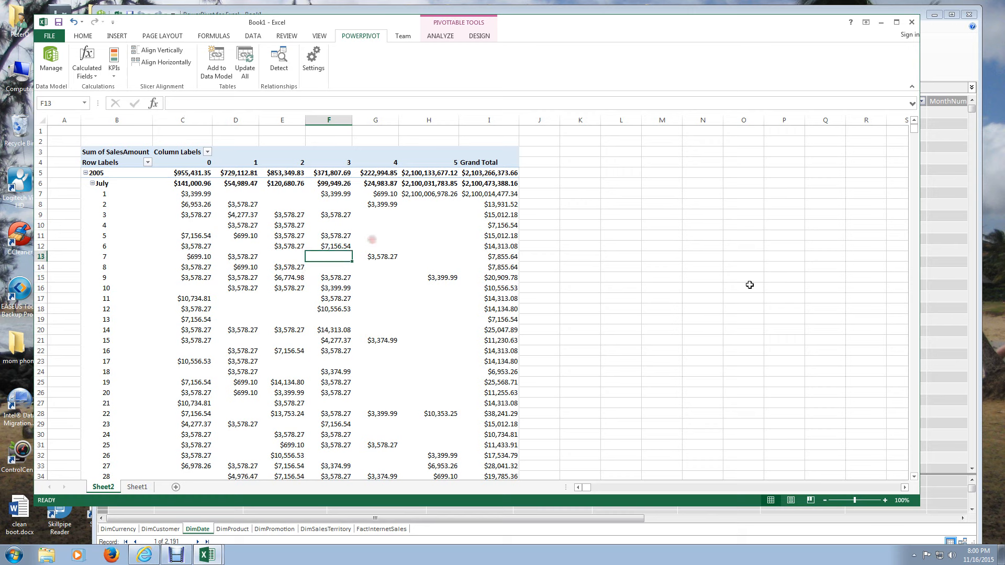
pyautogui.click(375, 309)
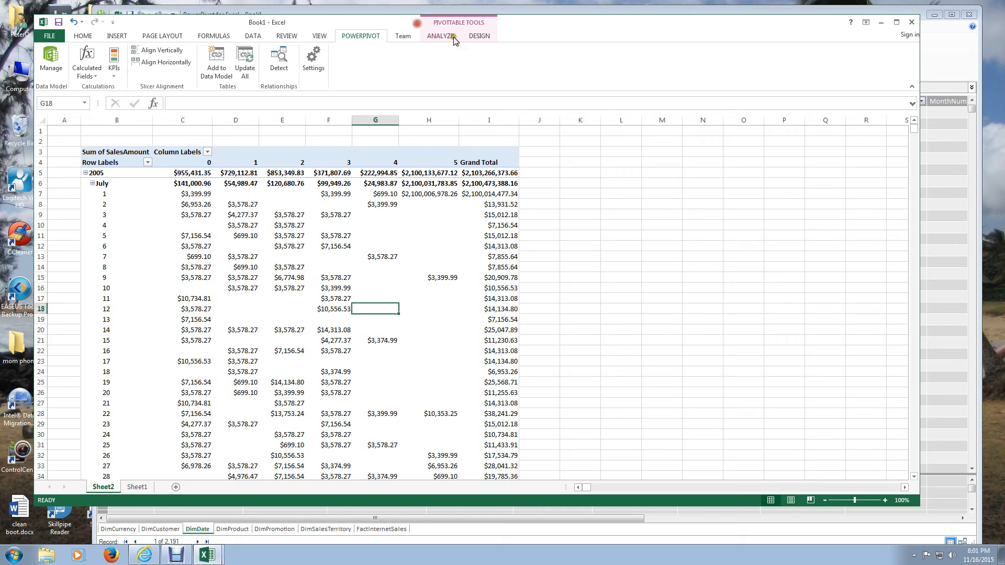
pyautogui.click(440, 36)
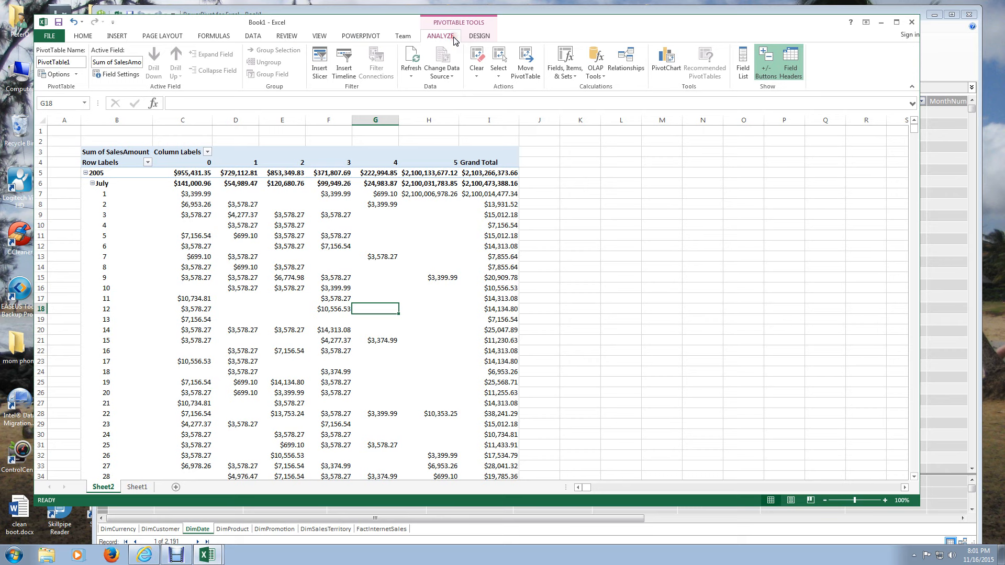
pyautogui.click(319, 60)
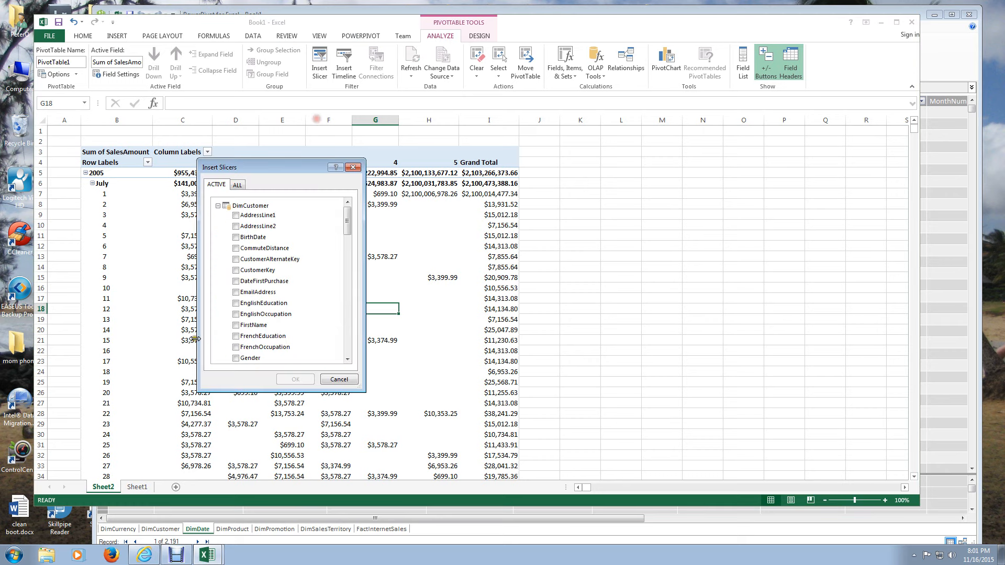
pyautogui.click(351, 220)
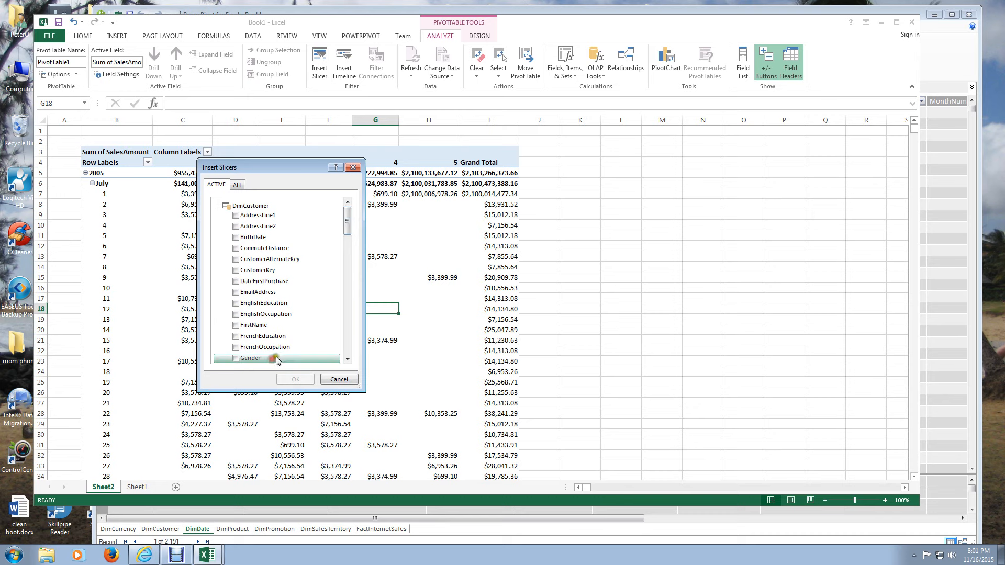
pyautogui.scroll(-2, 275, 324)
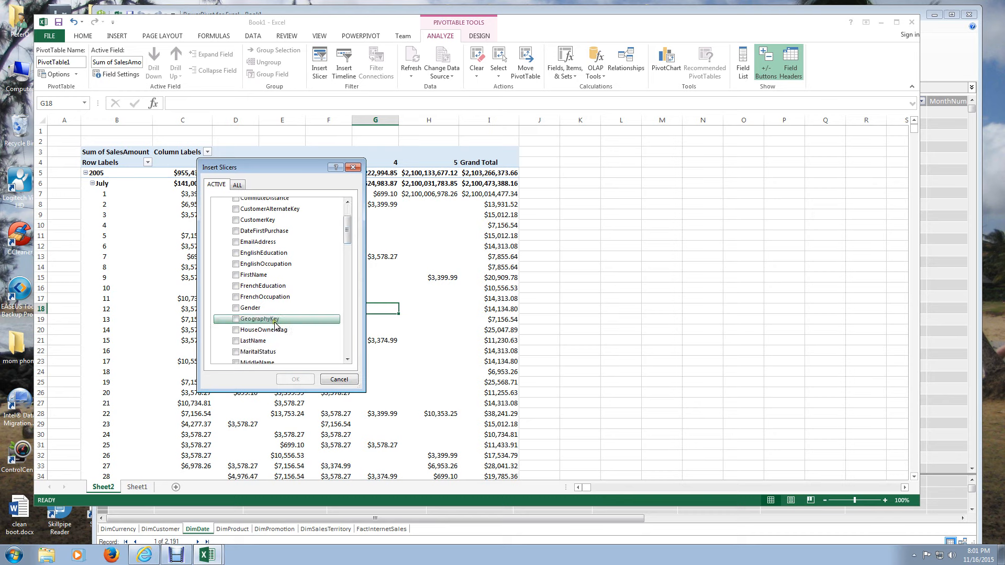
pyautogui.scroll(-4, 276, 325)
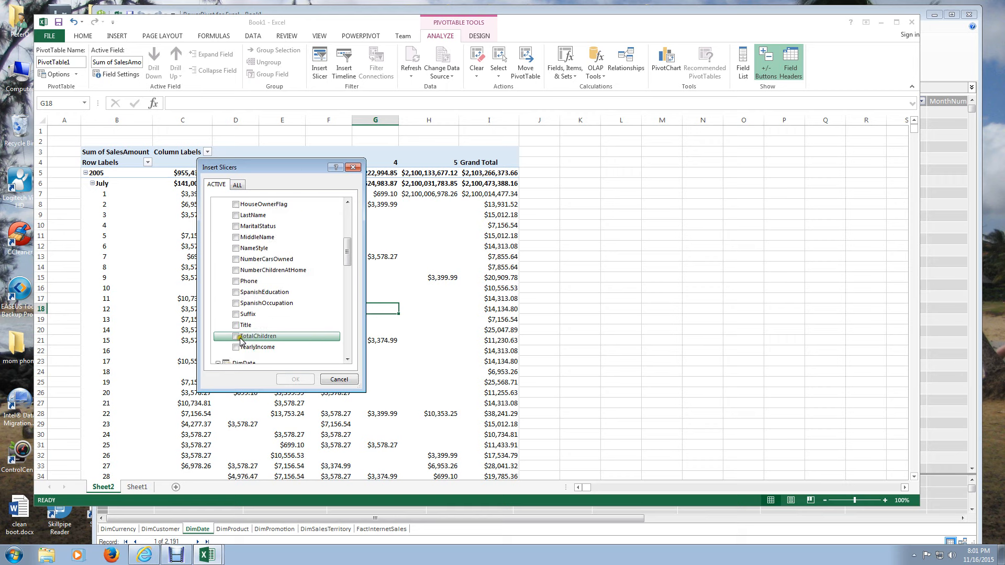
pyautogui.click(239, 338)
pyautogui.moveTo(347, 252); pyautogui.dragTo(331, 207)
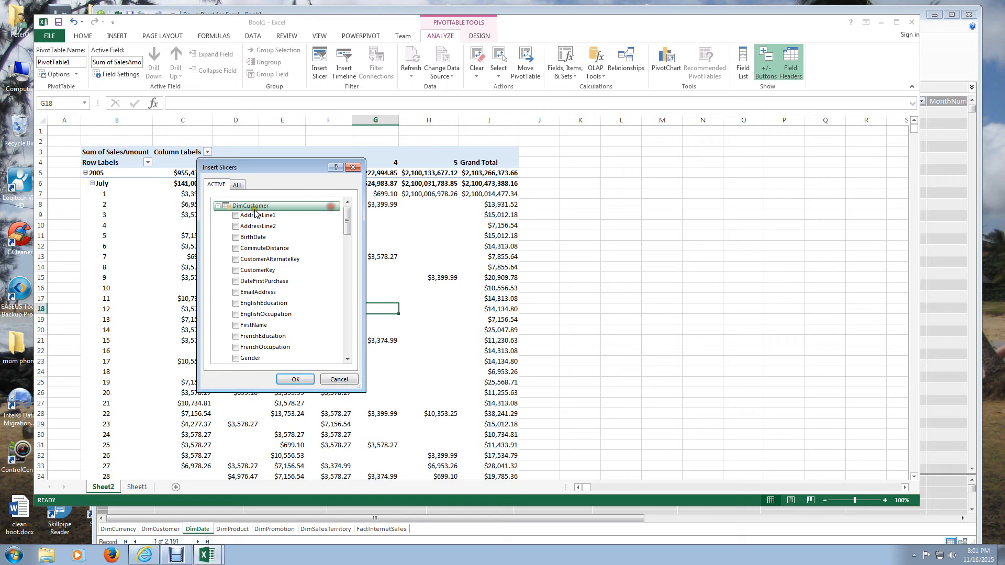
# - Choose CalendarYear, EnglishMonthName and DayNumberOfMonth from DimDate as additional slicers and insert all the chosen slicers
pyautogui.click(255, 208)
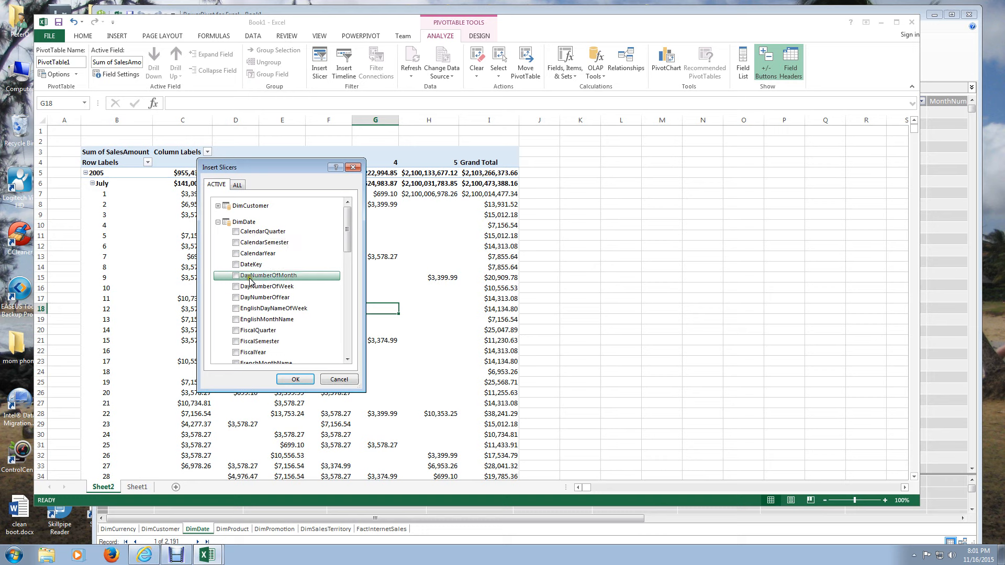
pyautogui.click(236, 254)
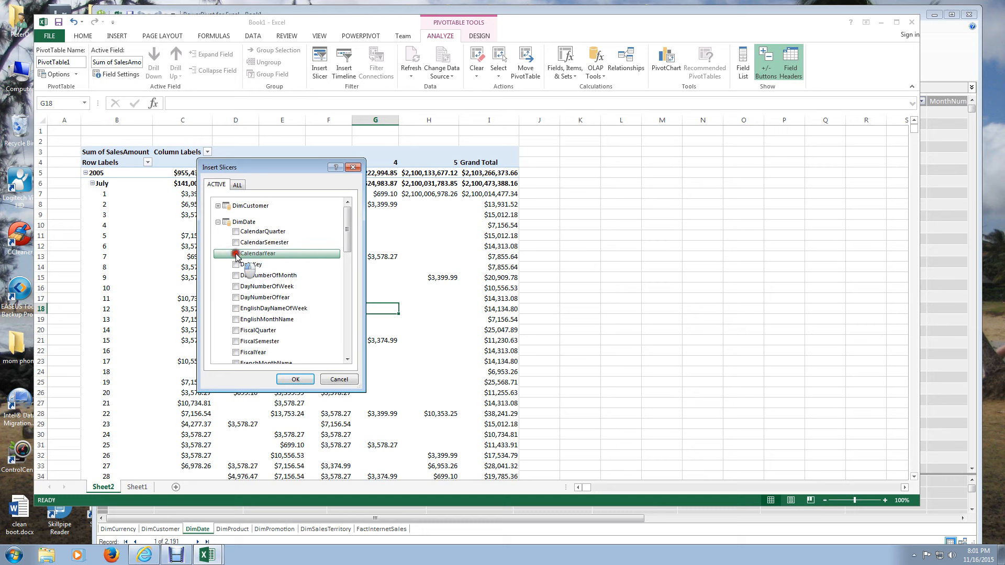
pyautogui.scroll(-2, 263, 300)
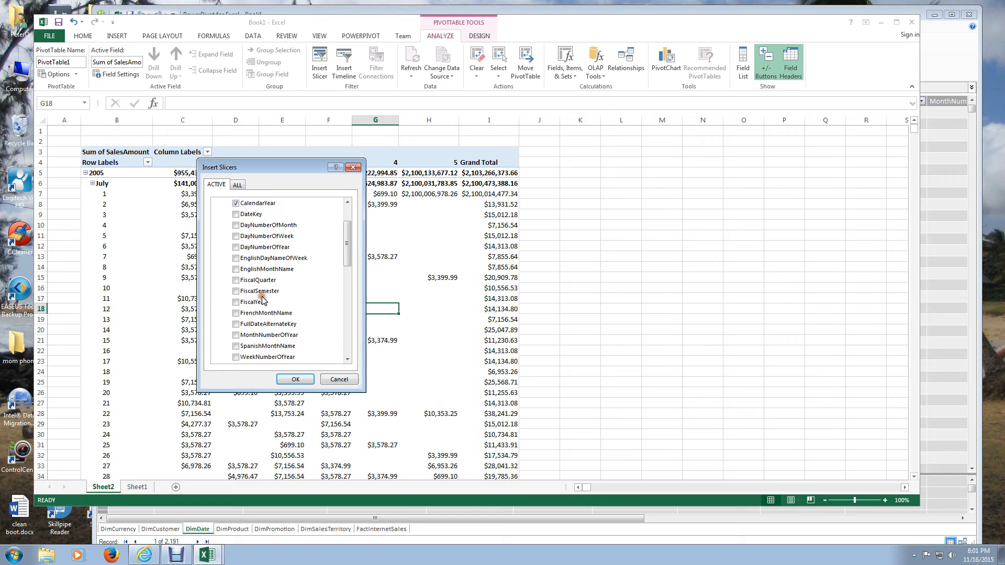
pyautogui.scroll(1, 262, 293)
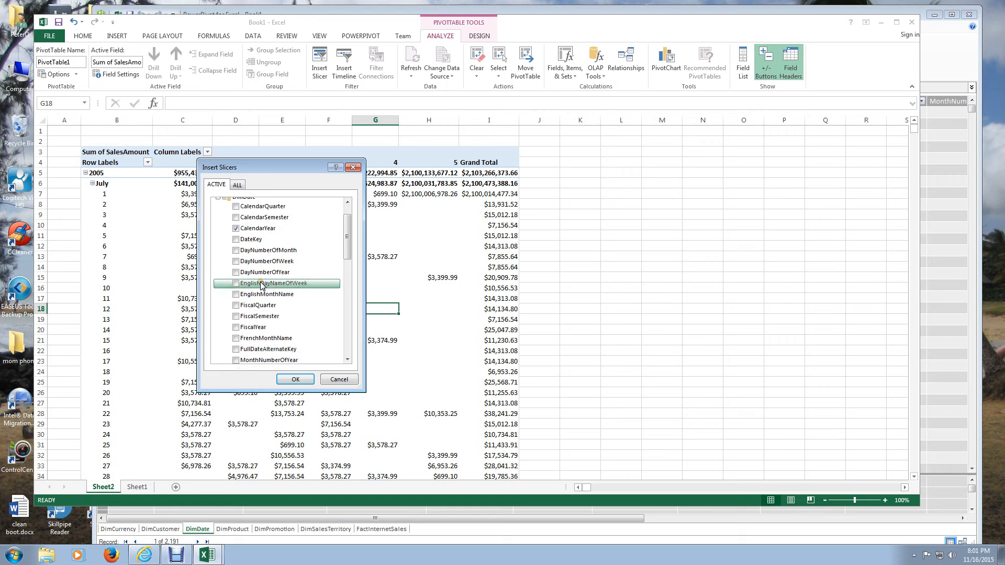
pyautogui.click(237, 297)
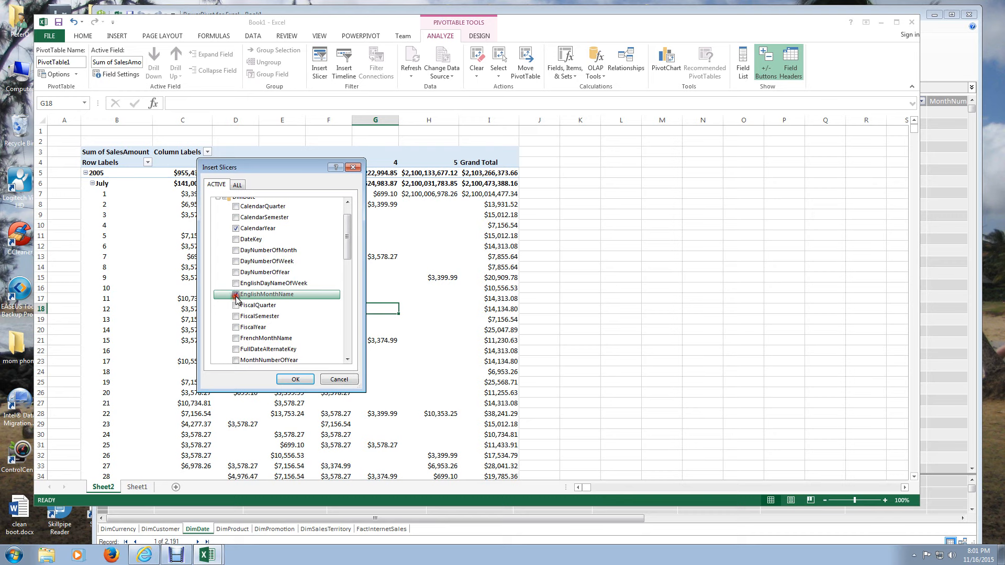
pyautogui.click(235, 251)
pyautogui.click(295, 379)
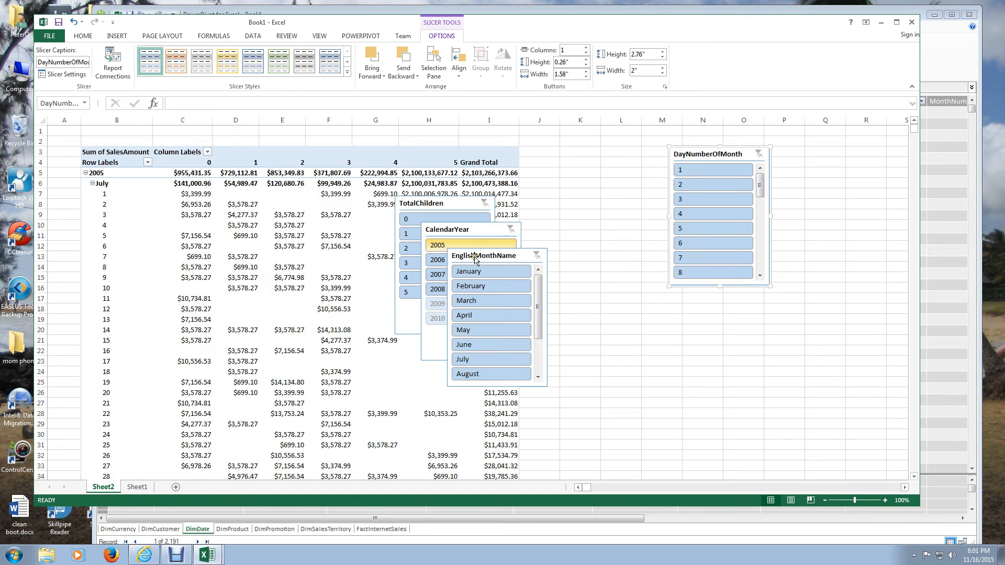
# - Arrange the CalendarYear, EnglishMonthName and DayNumberOfMonth slicers in a row beside the PivotTable with TotalChildren below, and filter to 2005
pyautogui.moveTo(486, 252); pyautogui.dragTo(738, 311)
pyautogui.moveTo(465, 236); pyautogui.dragTo(586, 173)
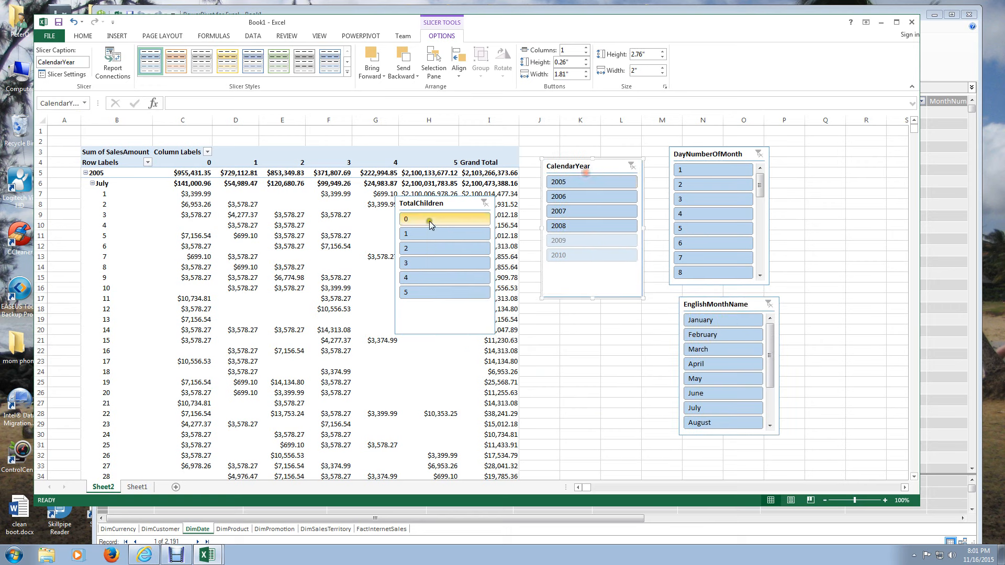
pyautogui.moveTo(443, 204); pyautogui.dragTo(600, 319)
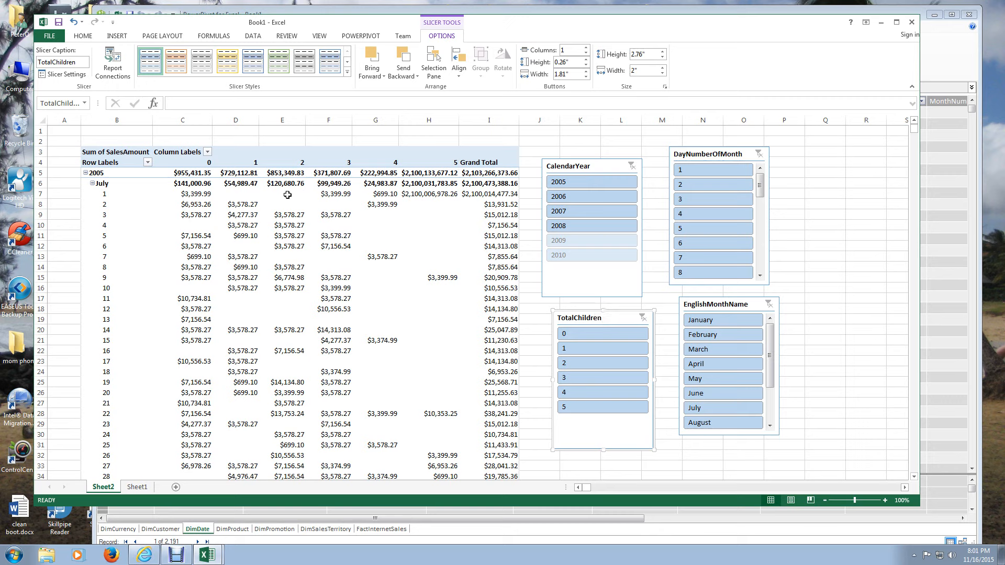
pyautogui.moveTo(584, 160); pyautogui.dragTo(590, 143)
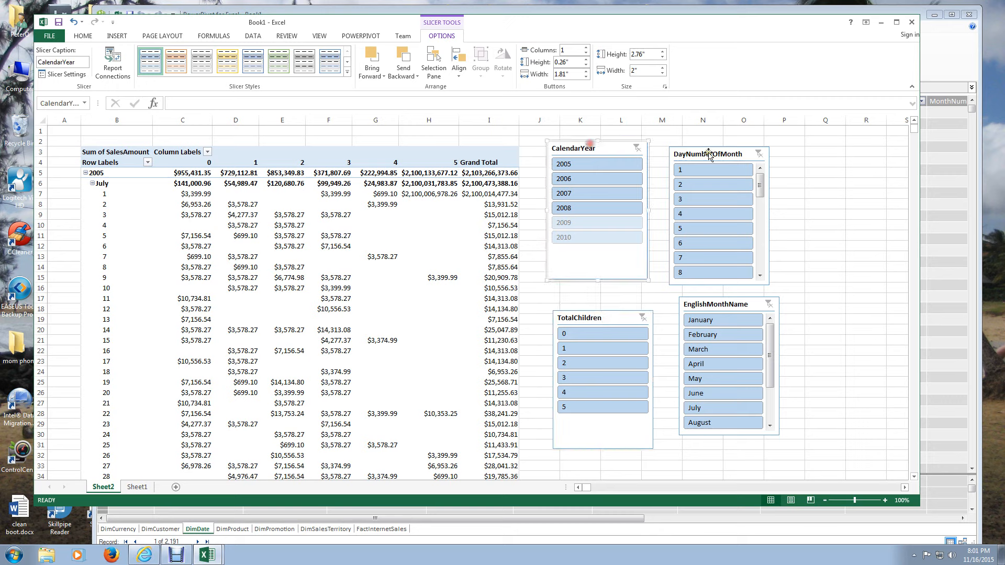
pyautogui.moveTo(708, 155); pyautogui.dragTo(851, 163)
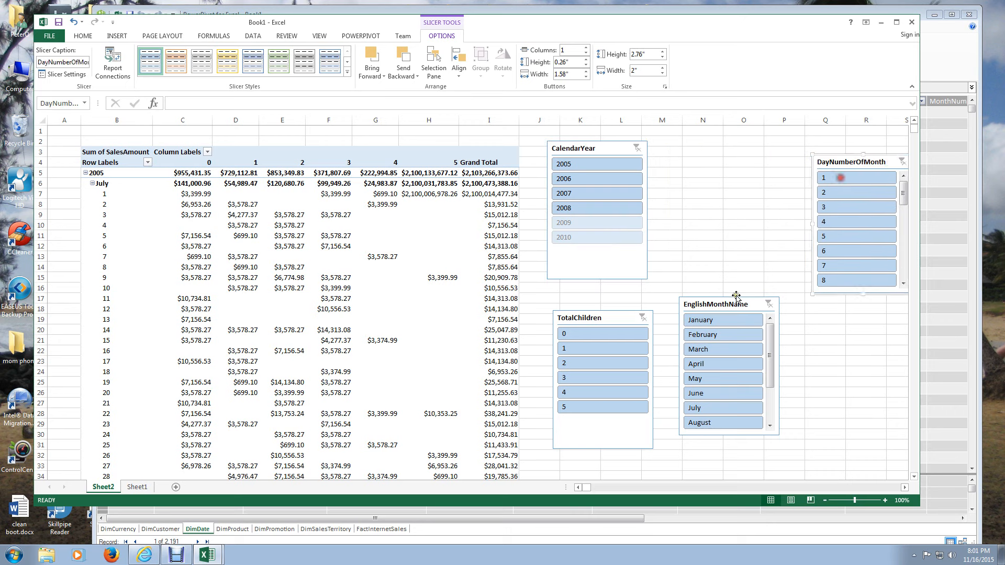
pyautogui.moveTo(736, 296); pyautogui.dragTo(725, 138)
pyautogui.moveTo(846, 156); pyautogui.dragTo(824, 140)
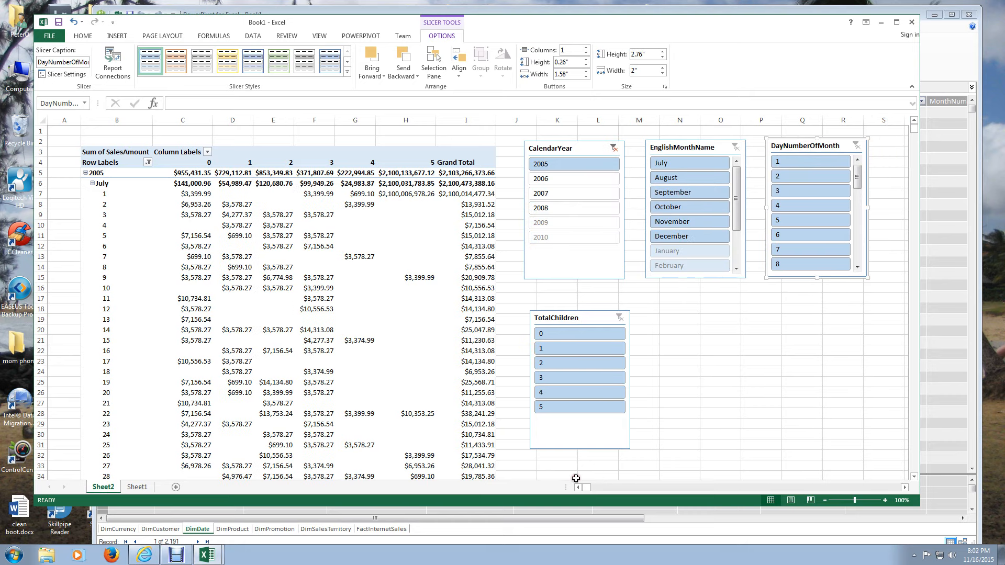
# - Collapse the entire EnglishMonthName field in the PivotTable so the day rows under every month are hidden
pyautogui.click(92, 184)
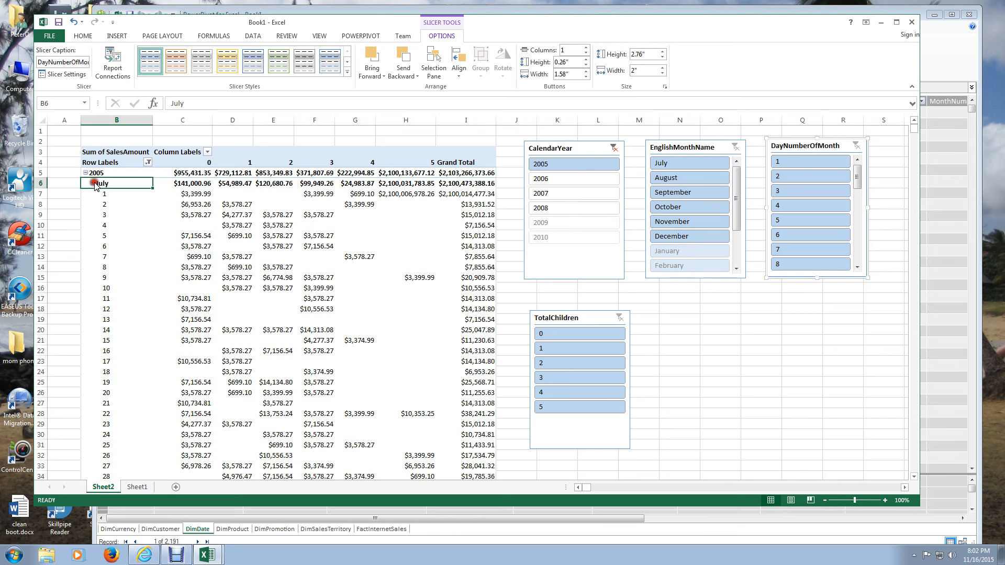
pyautogui.click(108, 179)
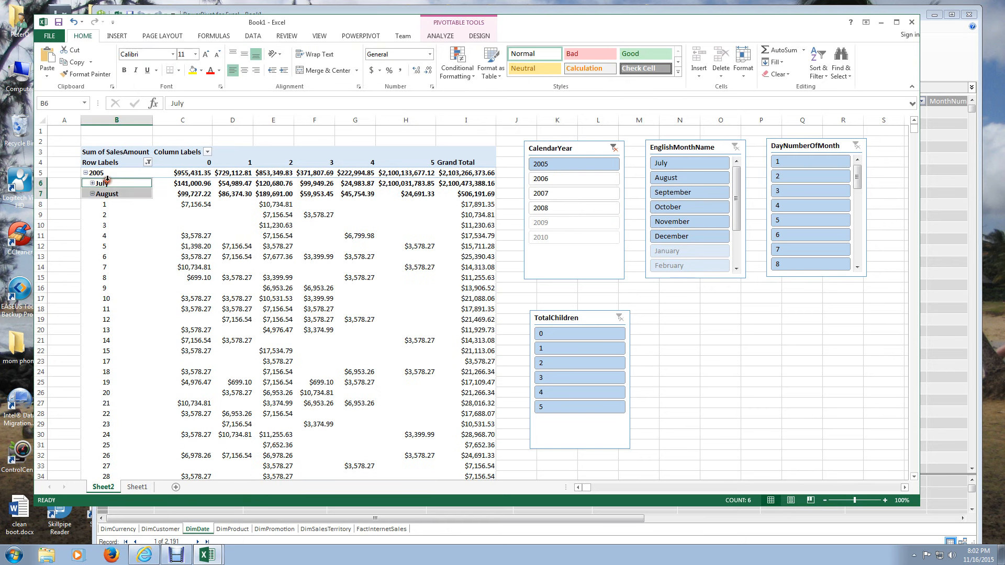
pyautogui.rightClick(108, 186)
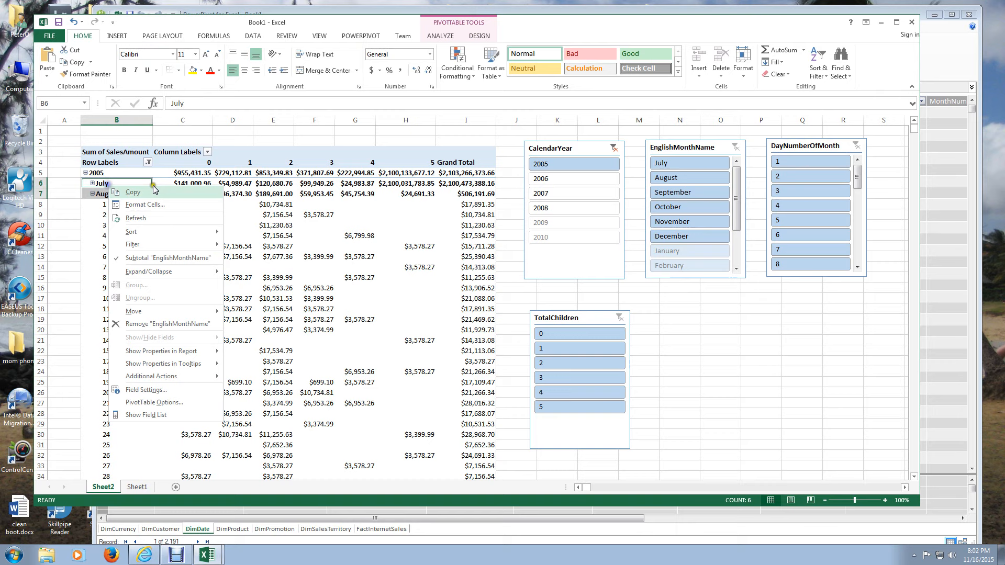
pyautogui.moveTo(157, 272)
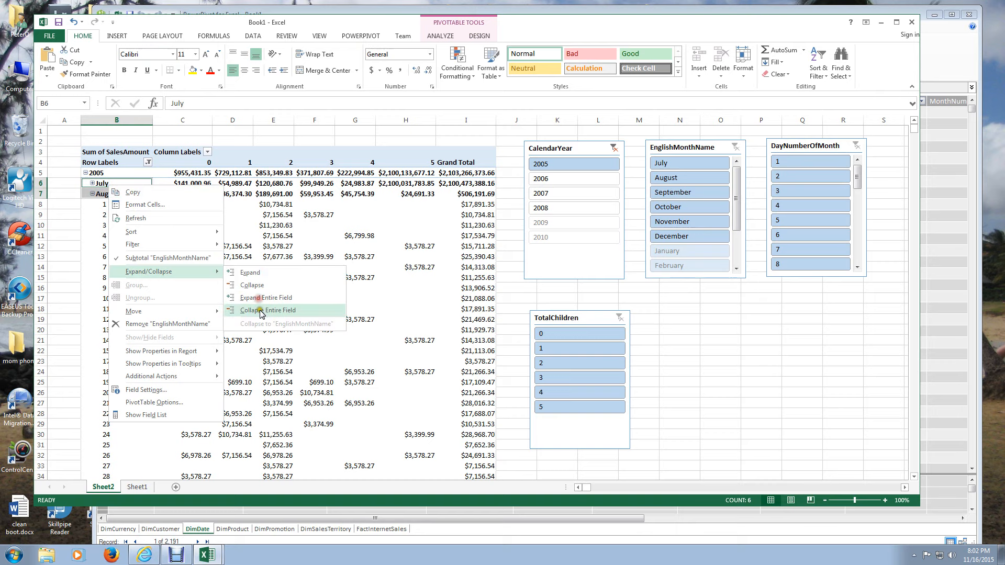
pyautogui.click(260, 310)
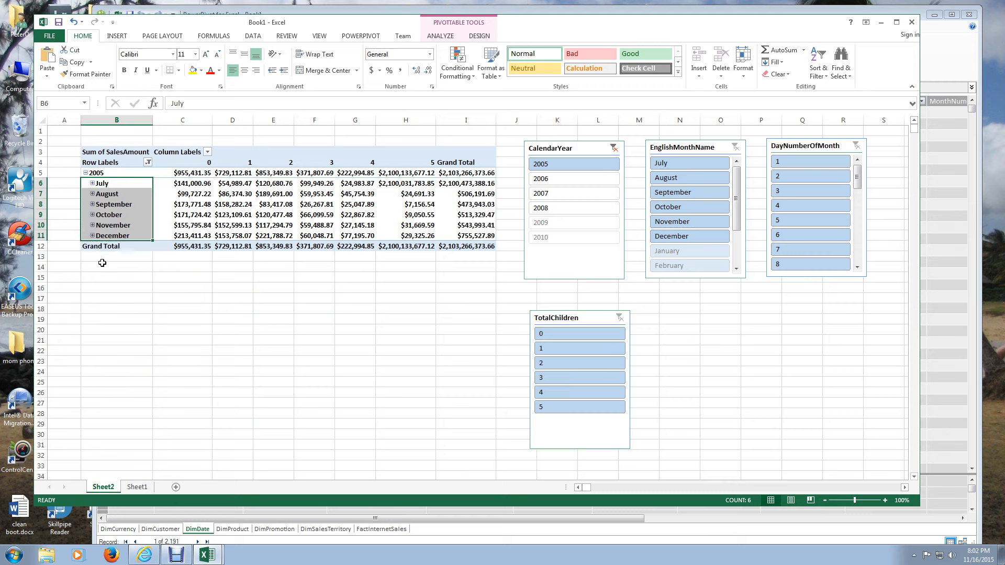
pyautogui.click(122, 235)
# - Filter CalendarYear to 2006 and 2007, and move the TotalChildren slicer below EnglishMonthName and filter it to 0 through 2
pyautogui.click(553, 179)
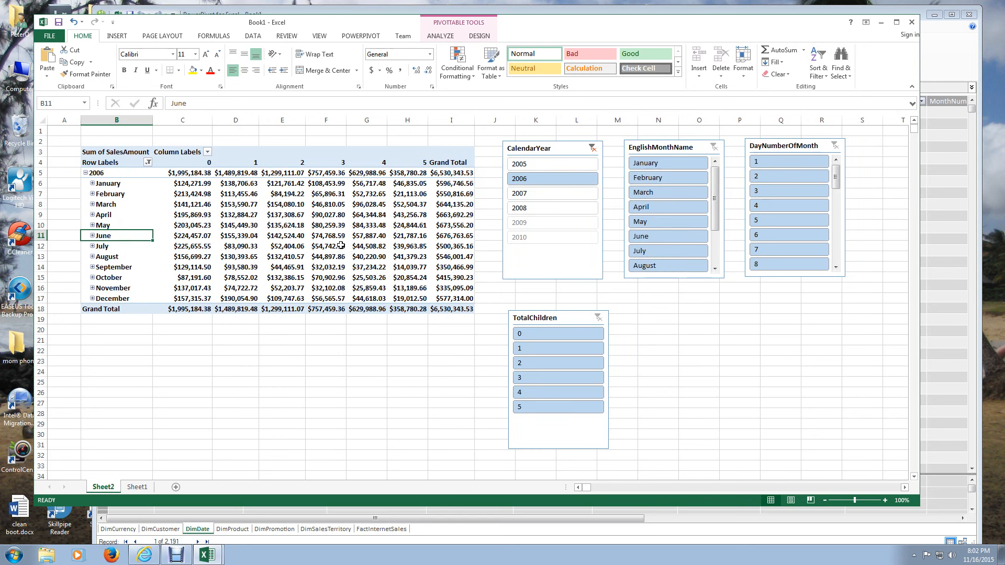
pyautogui.click(524, 193)
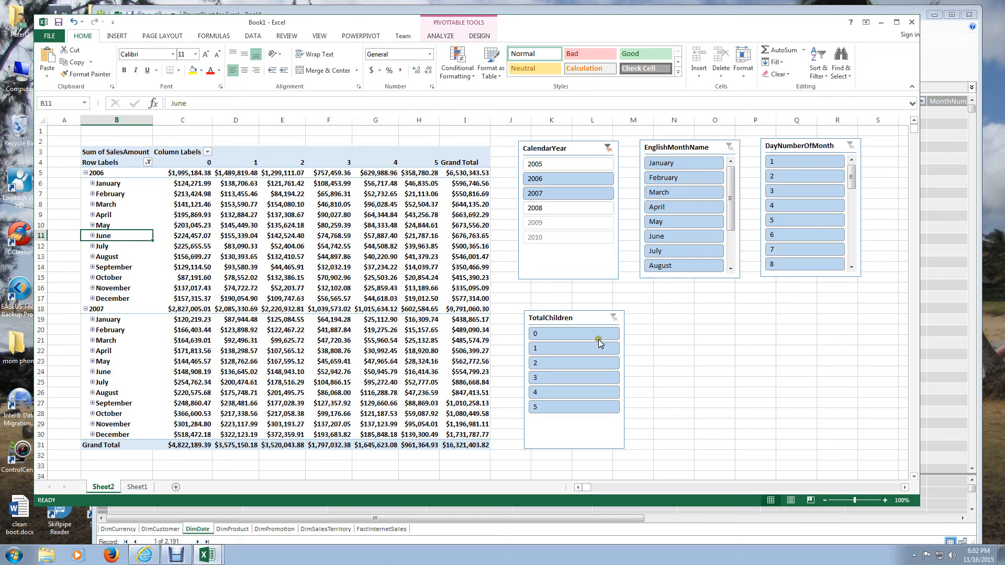
pyautogui.moveTo(600, 343); pyautogui.dragTo(710, 321)
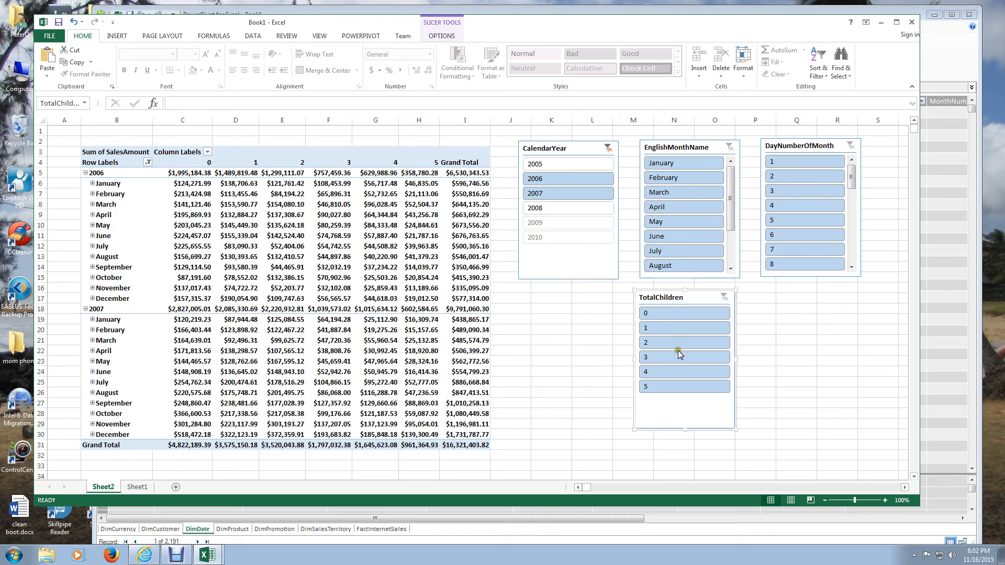
pyautogui.moveTo(677, 348); pyautogui.dragTo(665, 326)
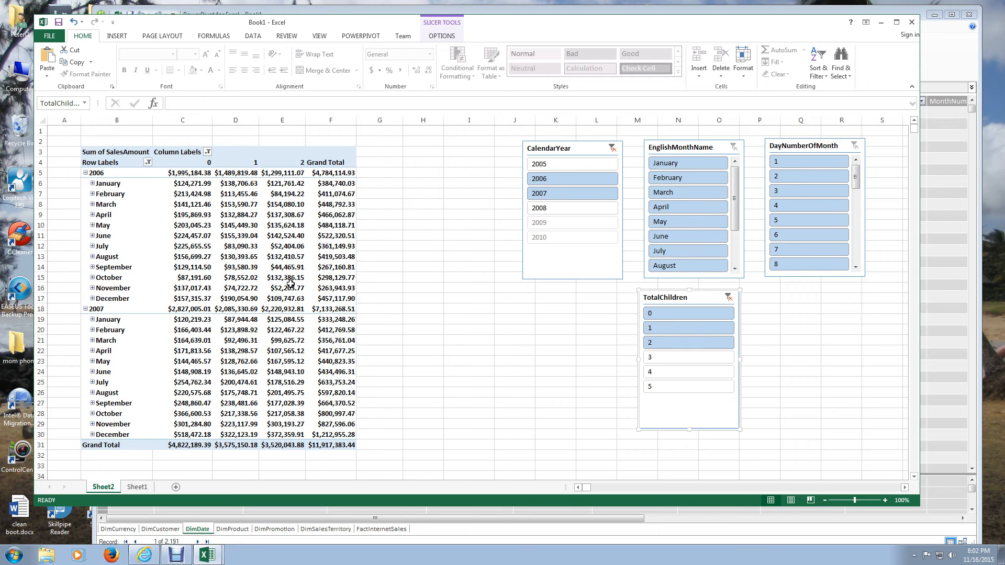
# - Turn off the PivotTable's grand totals for both rows and columns
pyautogui.click(285, 267)
pyautogui.click(480, 36)
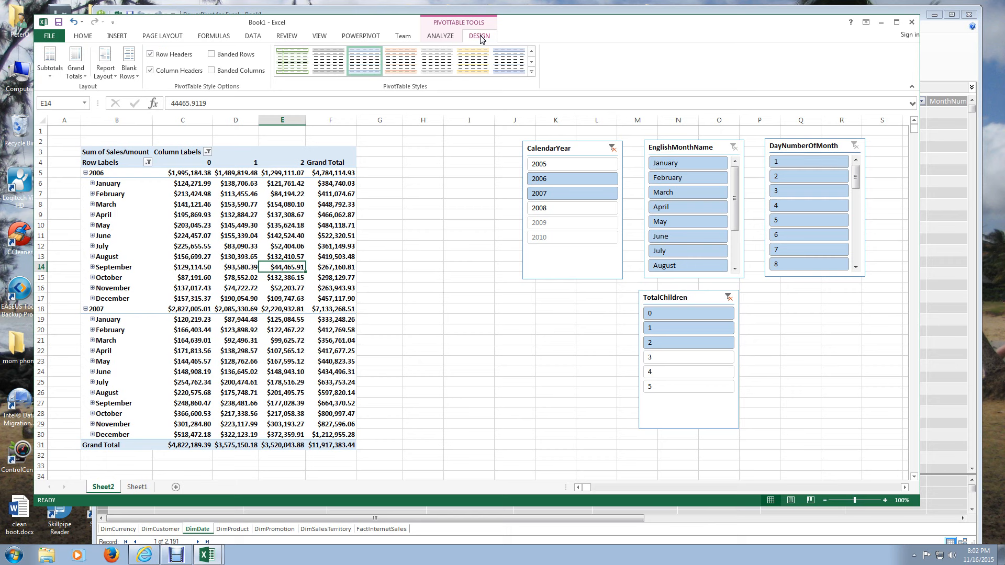
pyautogui.click(76, 68)
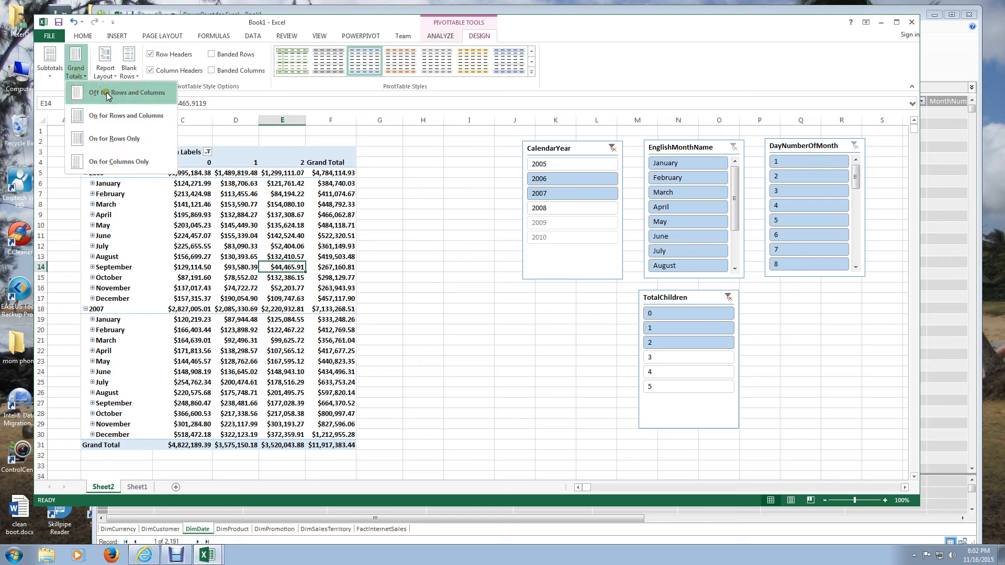
pyautogui.click(107, 93)
# - Try hiding the PivotTable's subtotals and show them again at the top of each group
pyautogui.click(52, 73)
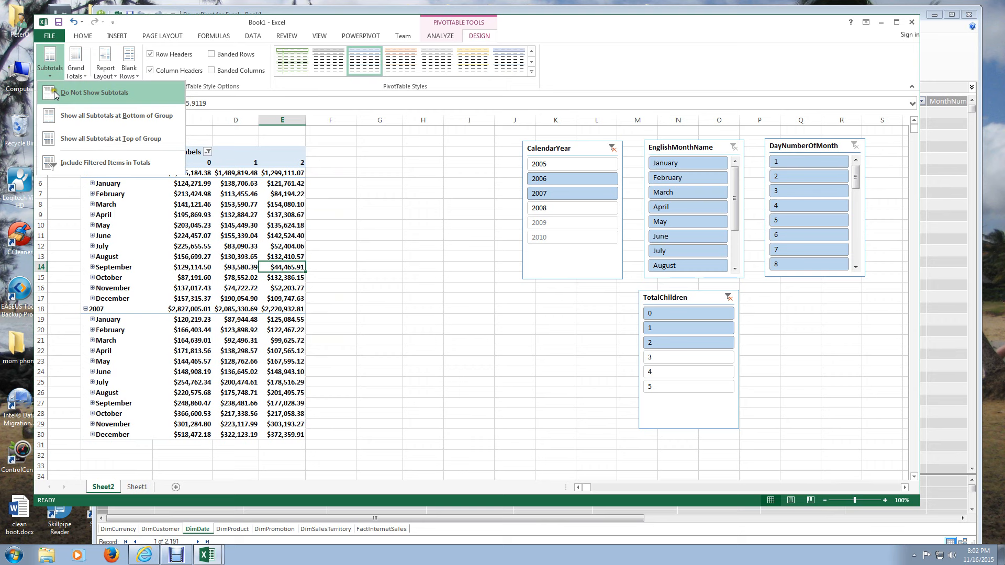
pyautogui.click(55, 91)
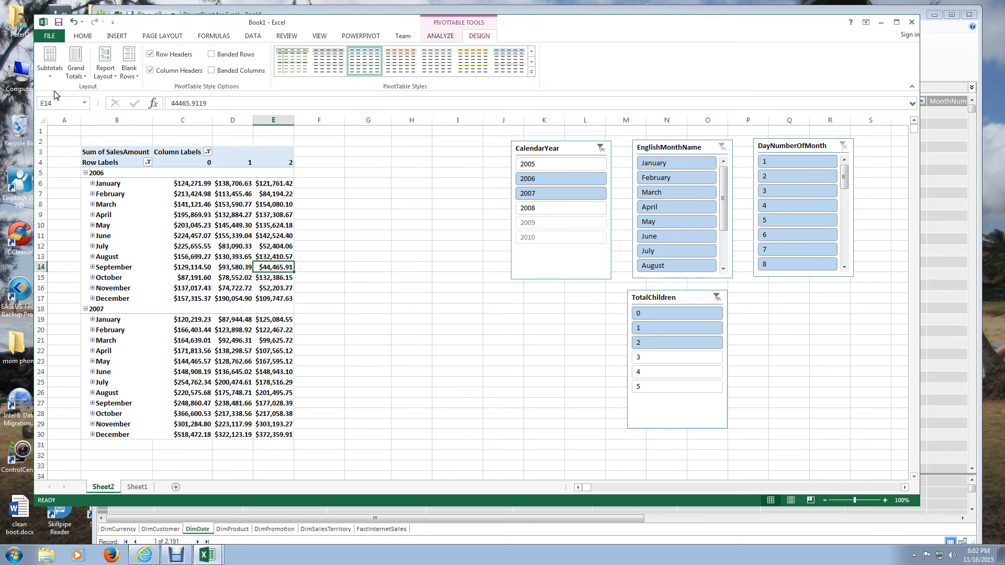
pyautogui.click(50, 71)
pyautogui.click(69, 137)
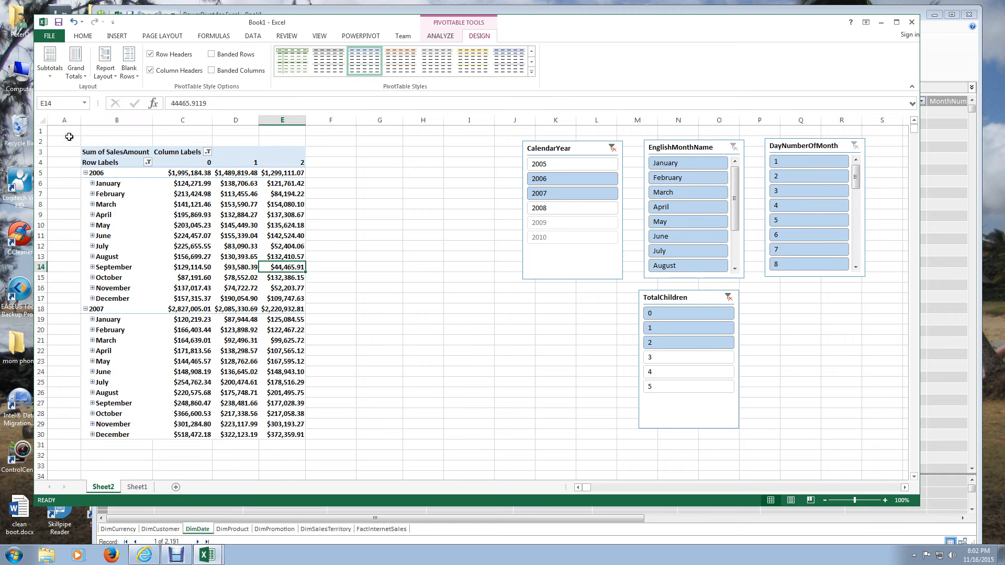
# - Apply Pivot Style Medium 27 to the PivotTable
pyautogui.click(222, 233)
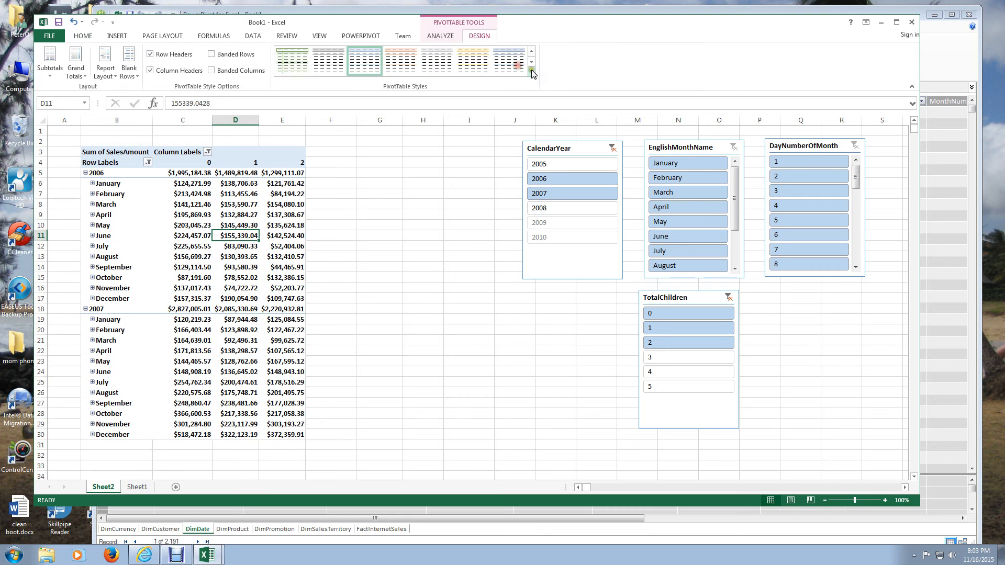
pyautogui.click(531, 70)
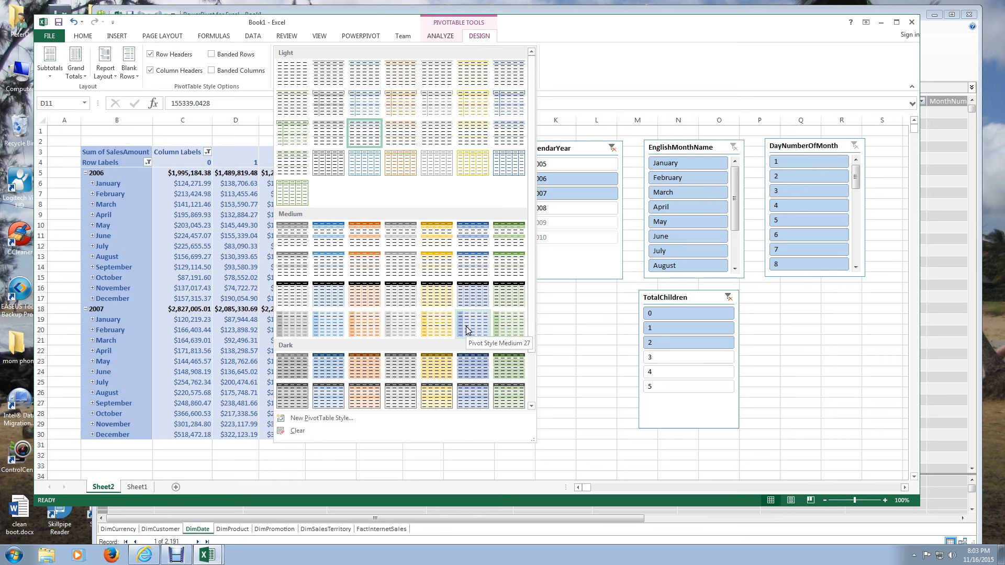
pyautogui.click(467, 330)
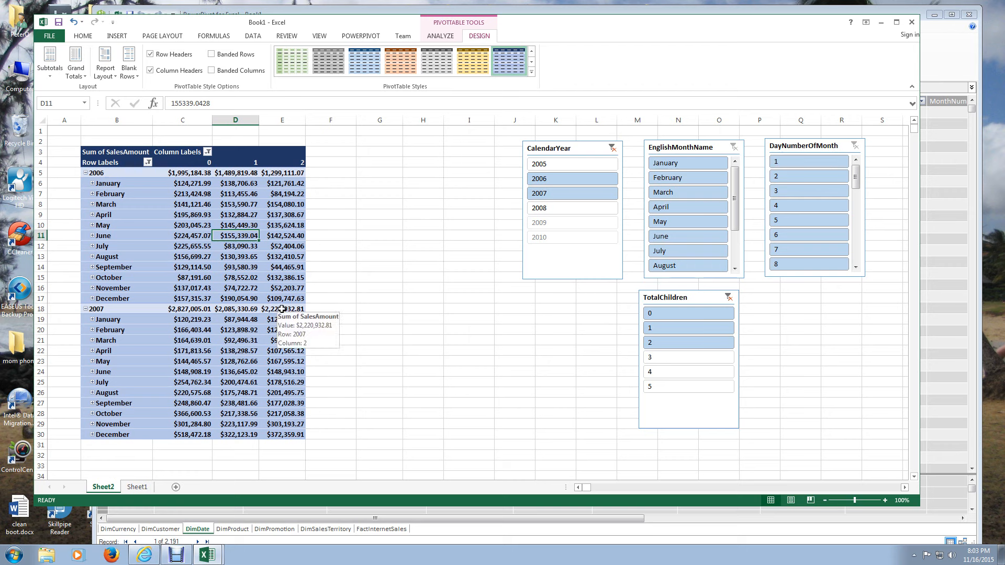
pyautogui.click(198, 241)
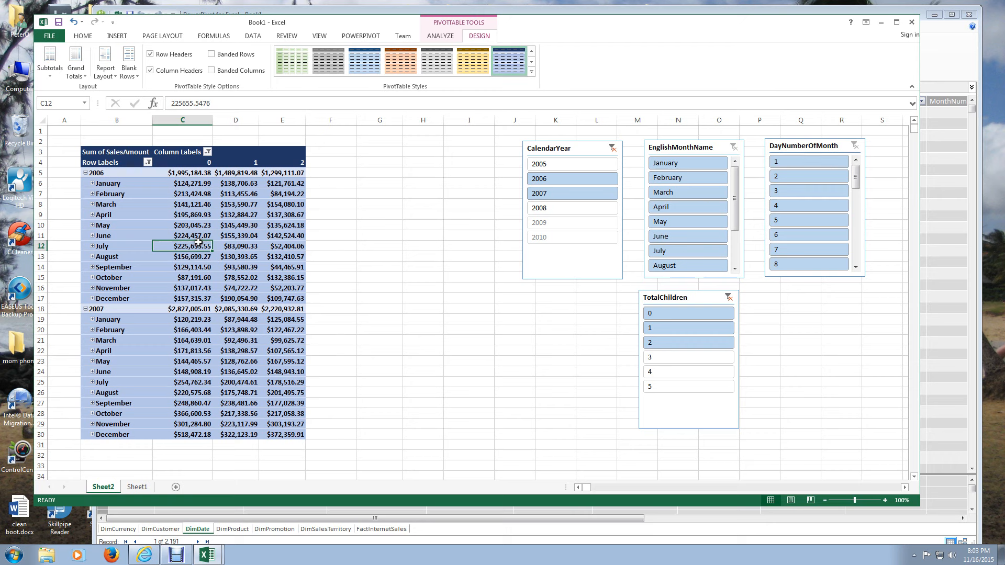
# - Insert a clustered column PivotChart from the PivotTable and place it in the empty area beside the TotalChildren slicer
pyautogui.click(229, 226)
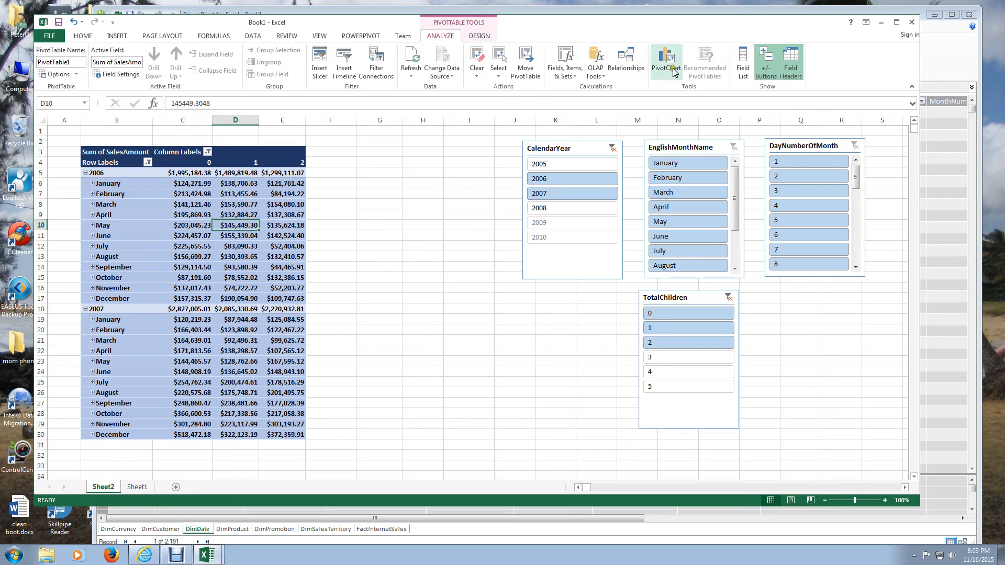
pyautogui.click(674, 72)
pyautogui.moveTo(594, 212)
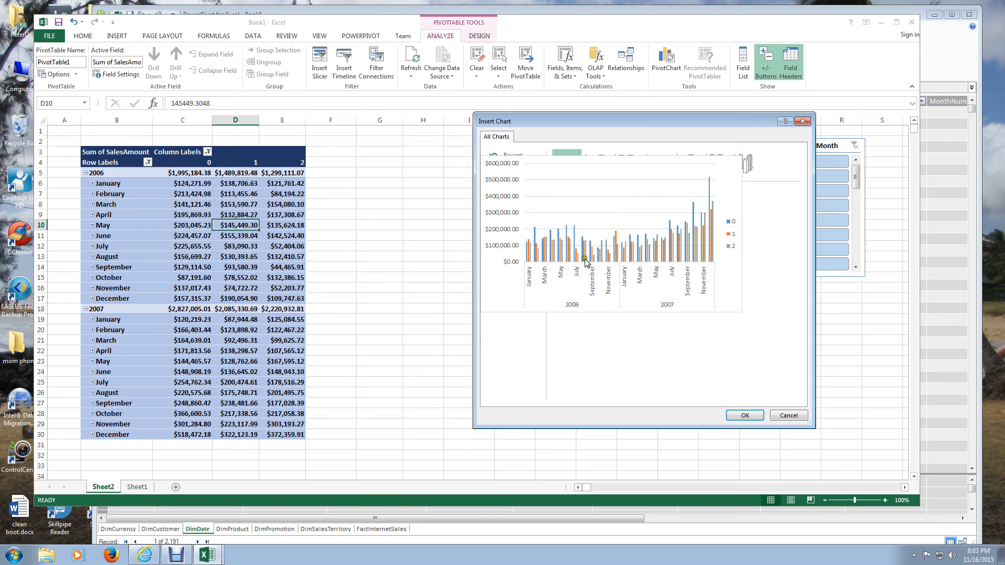
pyautogui.click(739, 412)
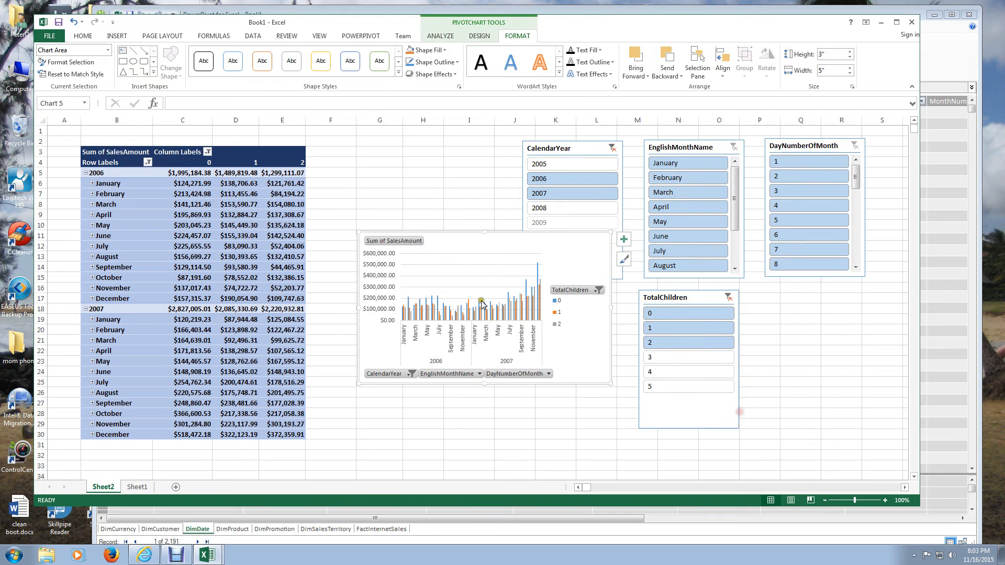
pyautogui.moveTo(482, 304)
pyautogui.mouseDown()
pyautogui.moveTo(498, 408)
pyautogui.moveTo(496, 316)
pyautogui.mouseUp()
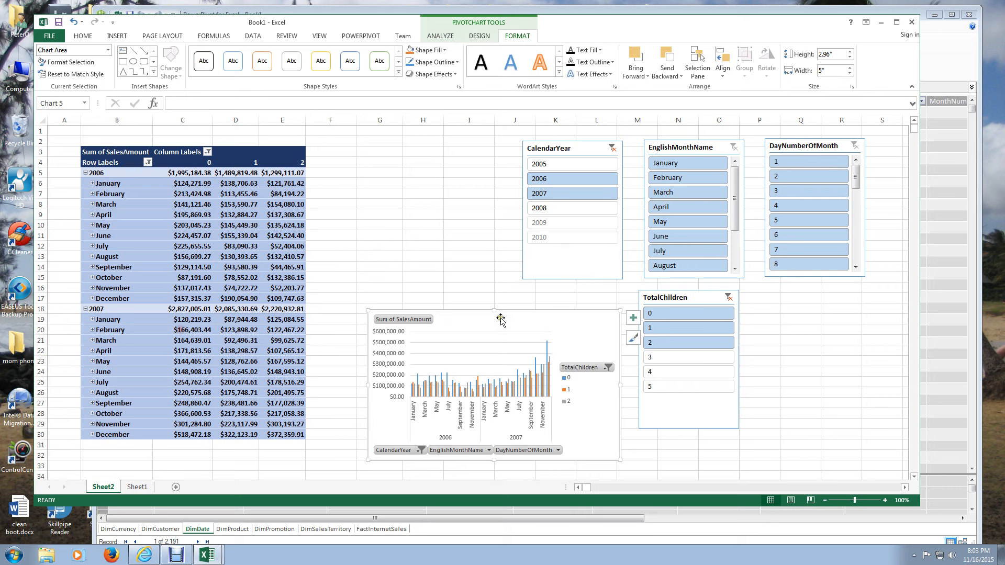
# - Filter CalendarYear to 2007, try TotalChildren 0 alone, and select all TotalChildren values from 0 through 5
pyautogui.click(553, 193)
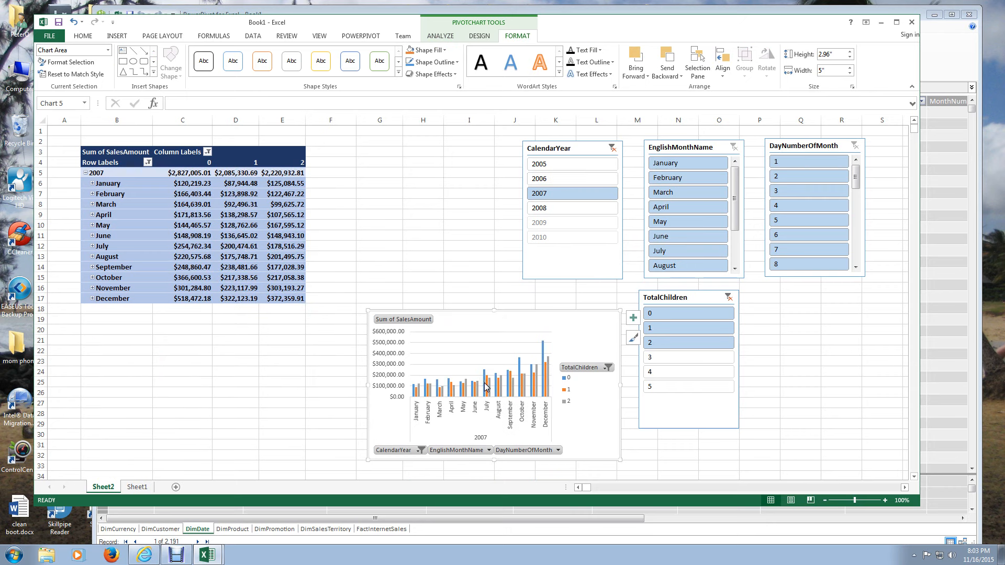
pyautogui.click(678, 317)
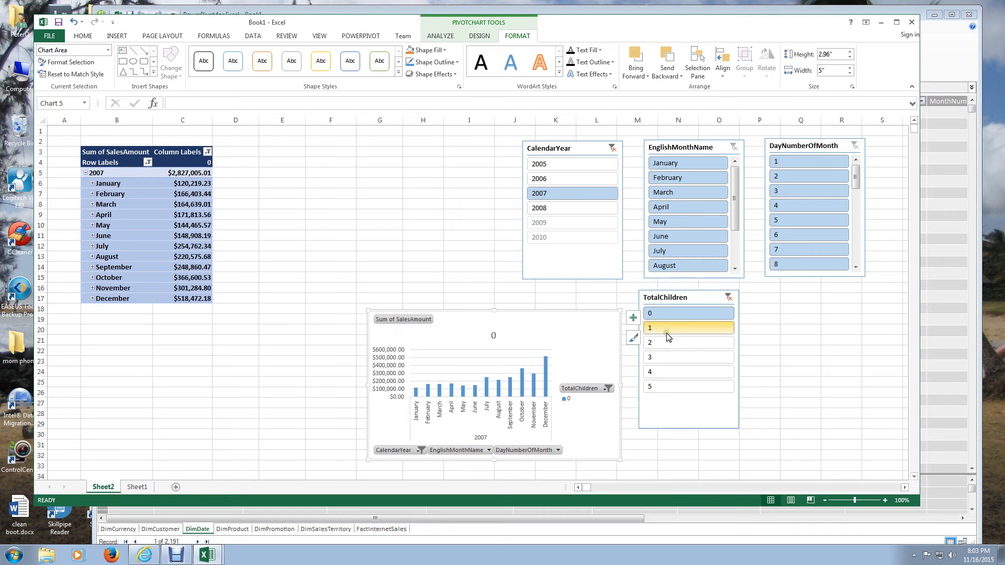
pyautogui.keyDown('shift'); pyautogui.click(654, 386); pyautogui.keyUp('shift')
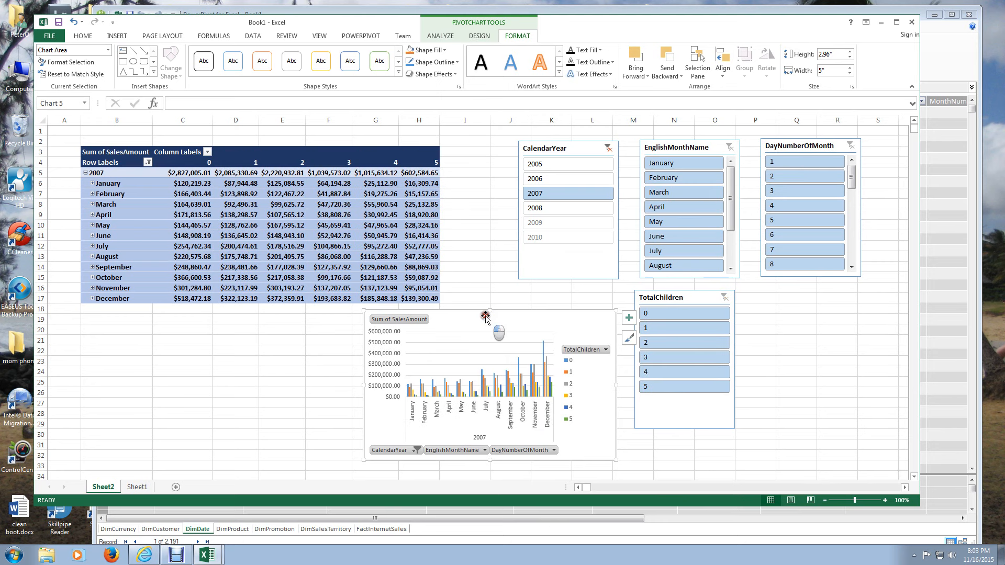
# - Move the PivotChart below the PivotTable and enlarge it to about 4.31" high by 7.38" wide
pyautogui.moveTo(485, 316); pyautogui.dragTo(378, 338)
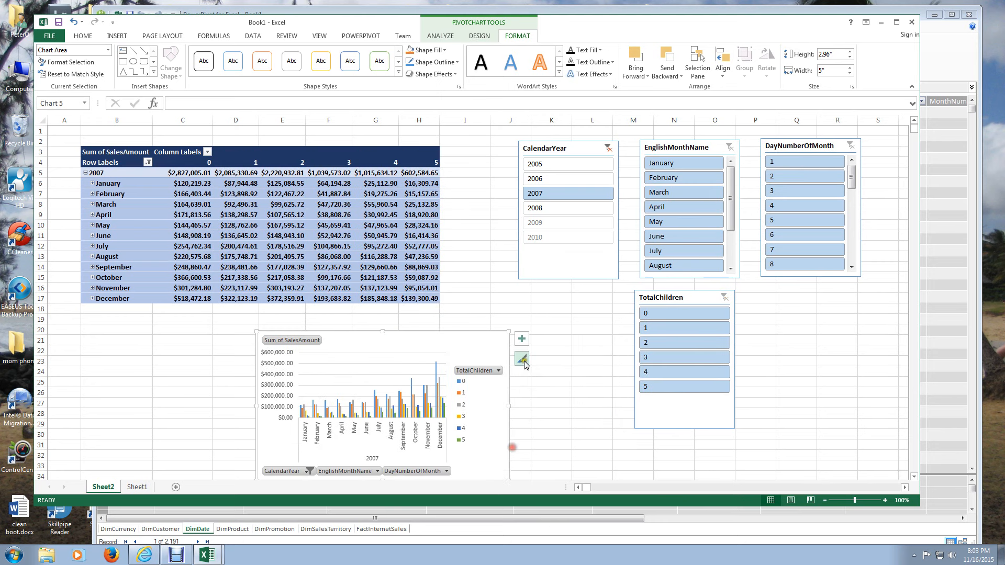
pyautogui.scroll(-2, 899, 381)
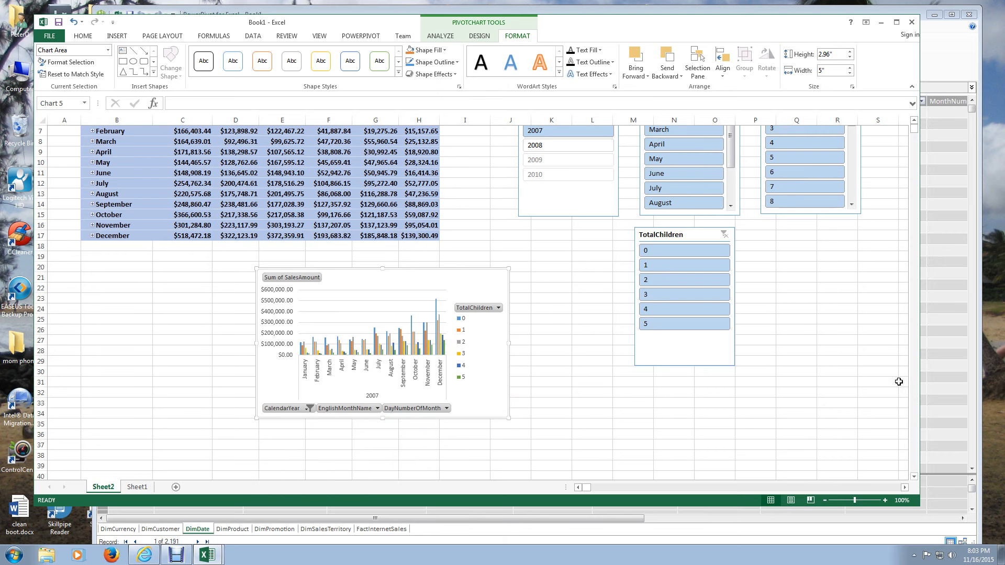
pyautogui.scroll(-1, 899, 382)
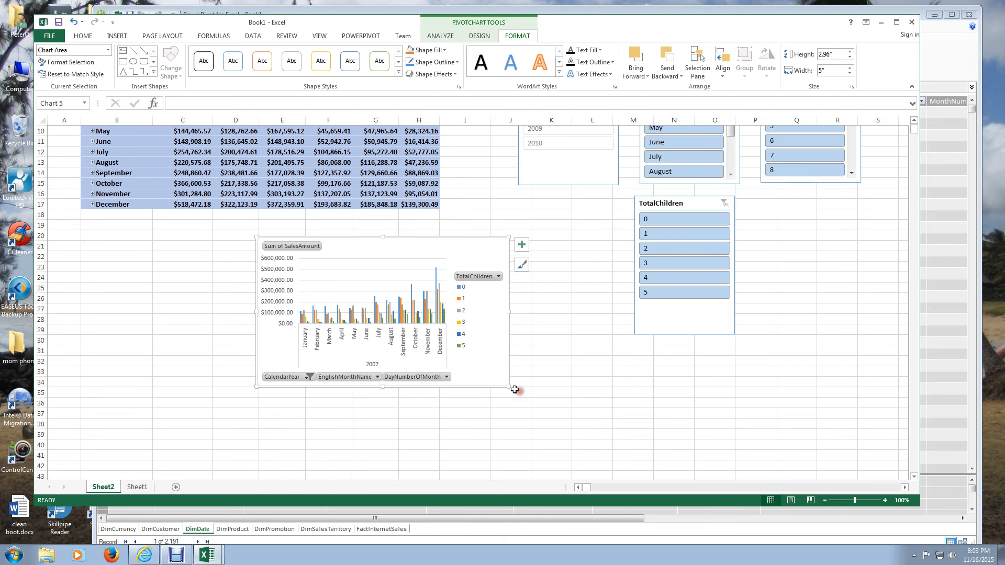
pyautogui.moveTo(514, 390); pyautogui.dragTo(628, 454)
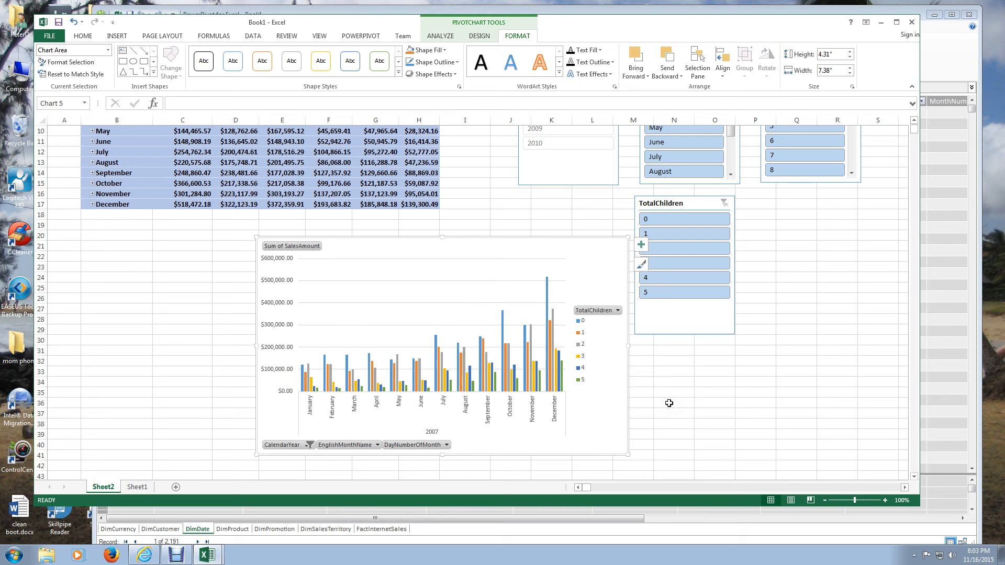
pyautogui.moveTo(626, 255); pyautogui.dragTo(529, 260)
# - Add axis titles, a chart title and data labels to the PivotChart
pyautogui.click(546, 253)
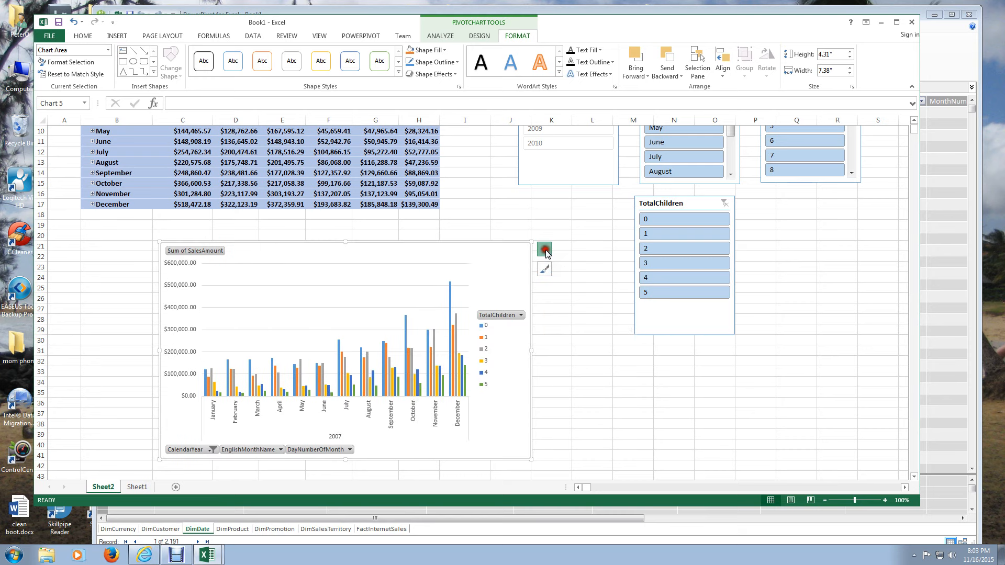
pyautogui.click(569, 272)
pyautogui.click(570, 283)
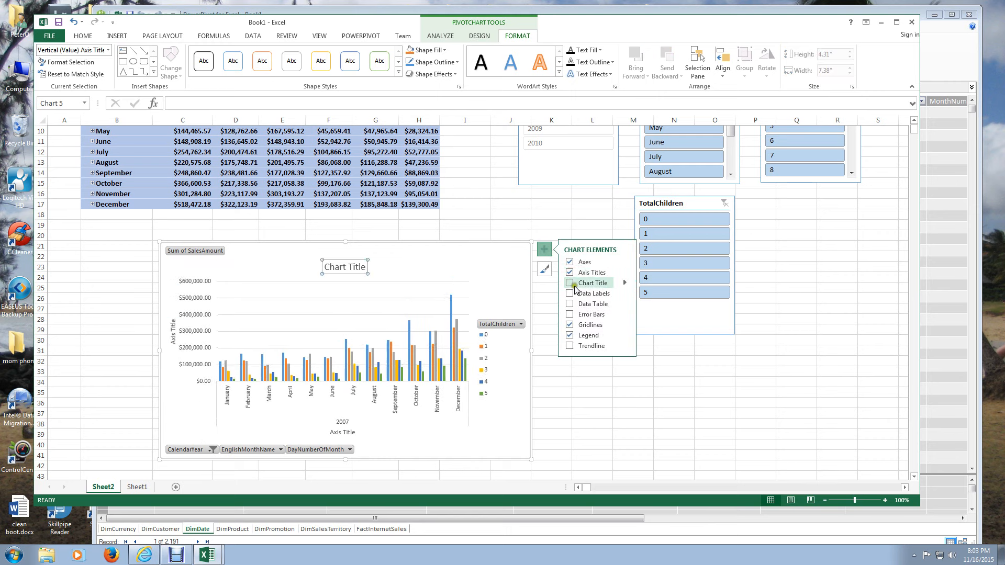
pyautogui.click(570, 294)
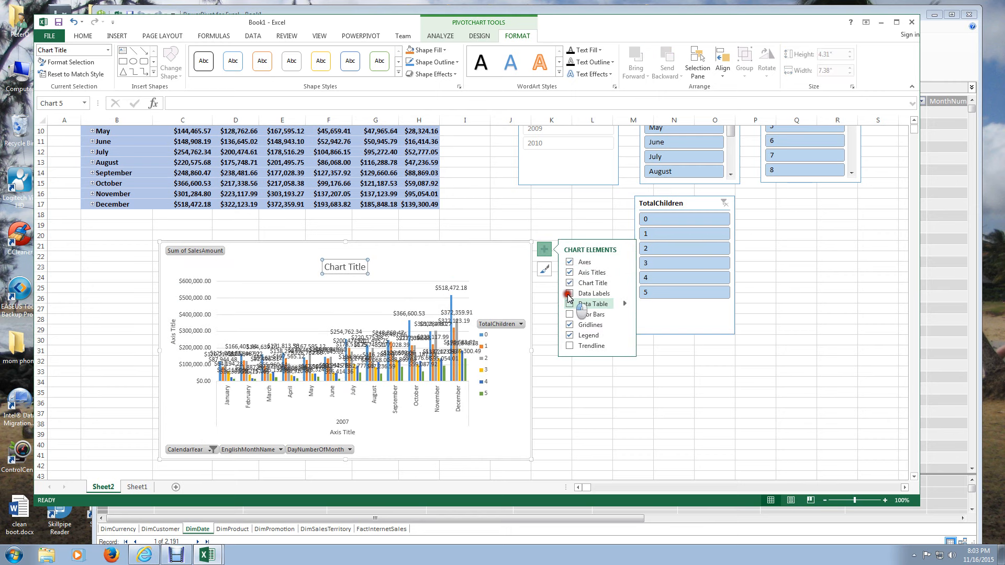
pyautogui.click(570, 294)
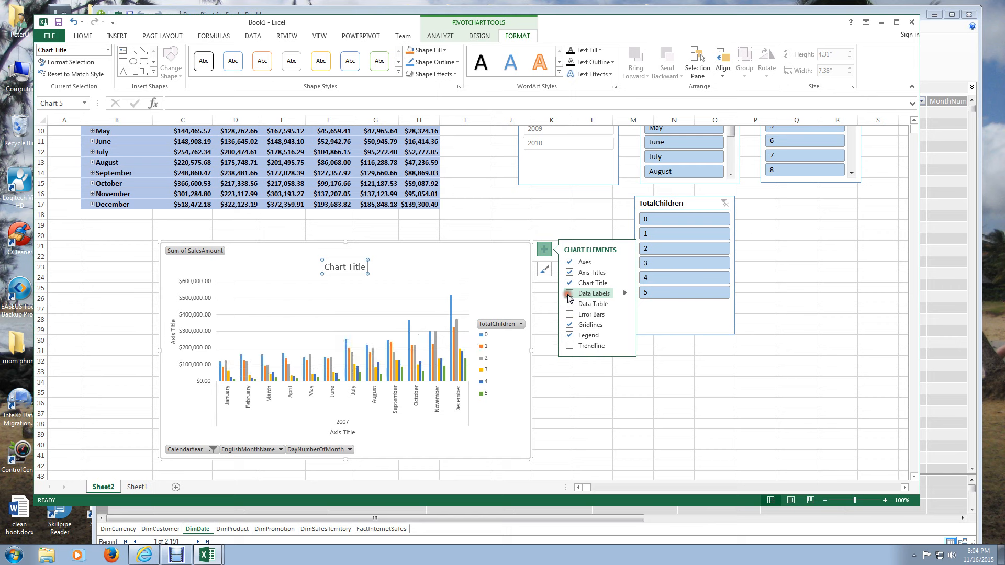
pyautogui.click(570, 294)
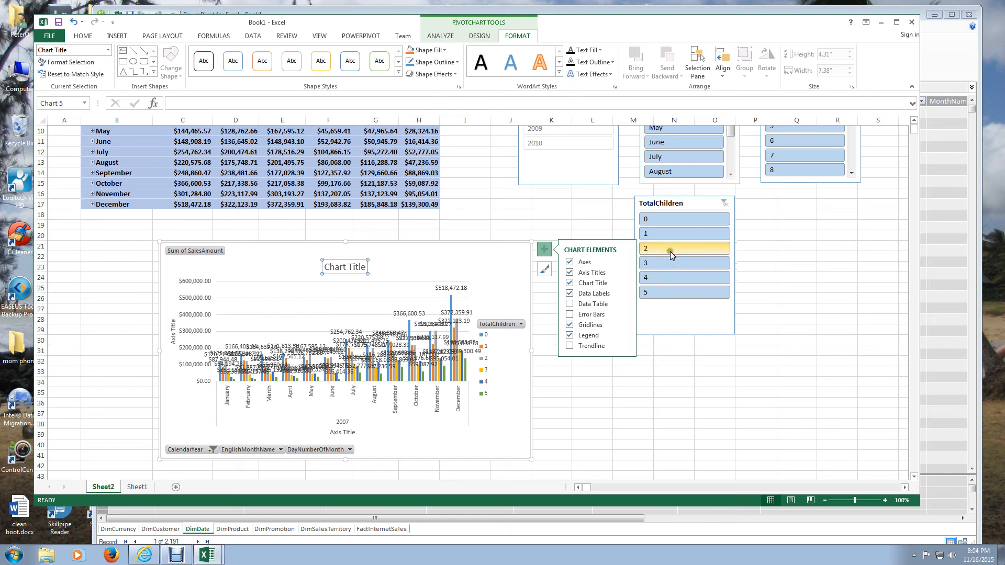
# - Filter the TotalChildren slicer to 0 and deselect the PivotChart
pyautogui.click(662, 221)
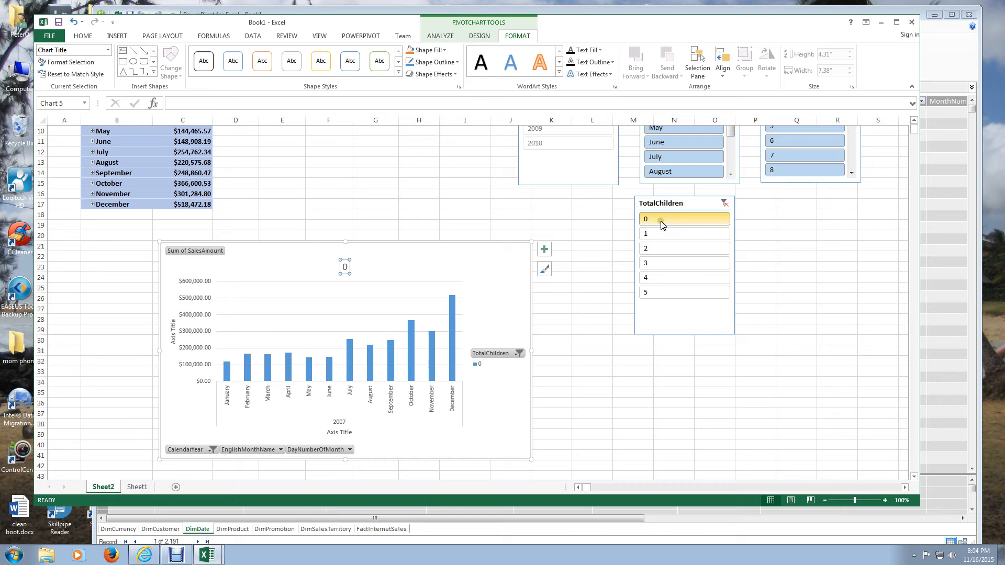
pyautogui.click(557, 248)
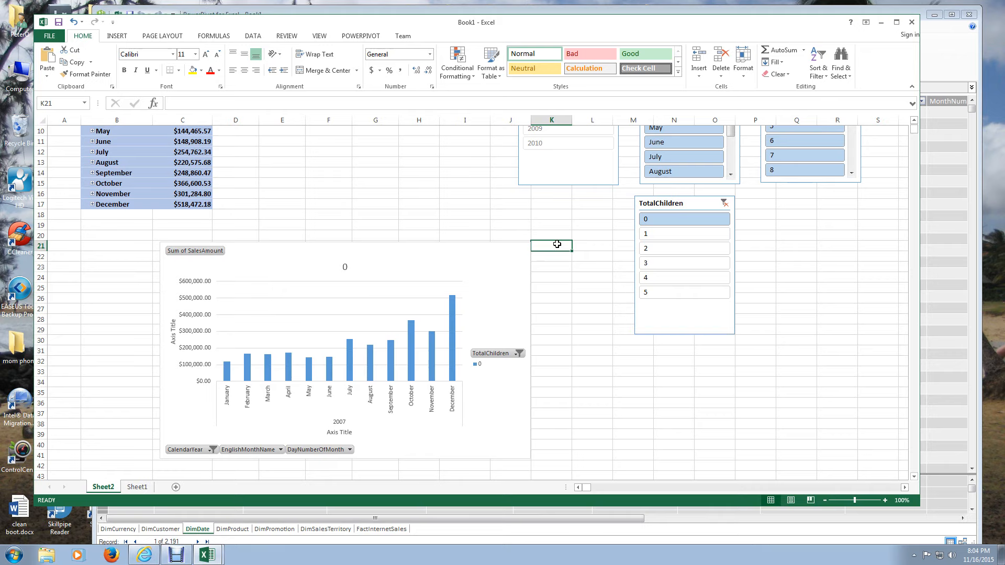
# - Add data labels to the monthly sales PivotChart
pyautogui.click(525, 247)
pyautogui.click(544, 249)
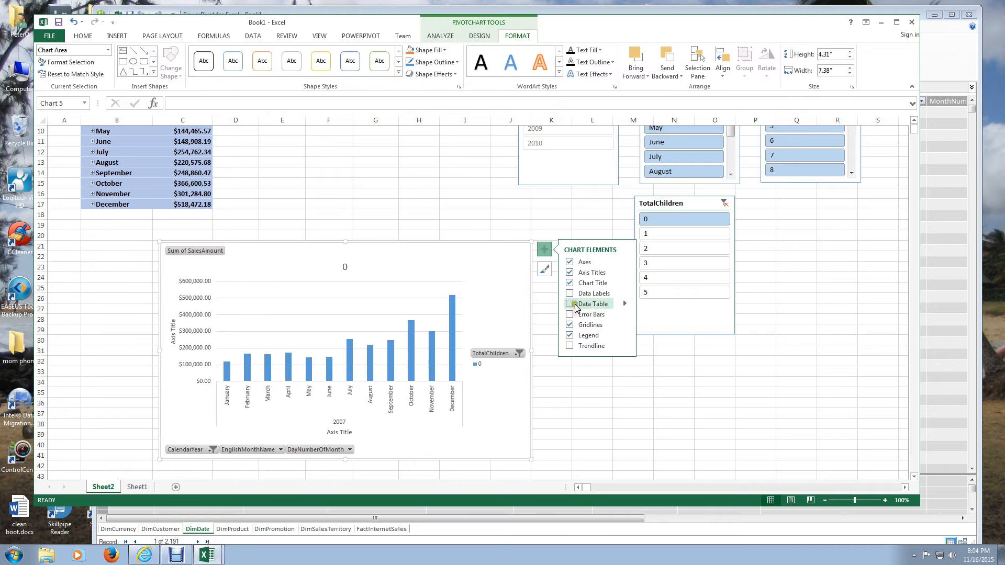
pyautogui.click(571, 294)
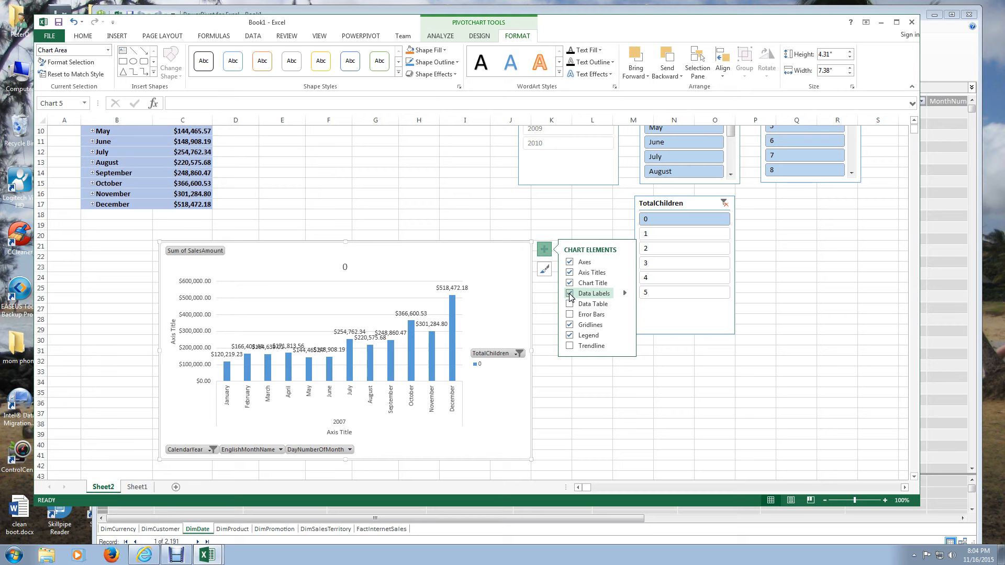
# - Enlarge the PivotChart to about 5.05" high by 9.62" wide by extending its left and bottom edges
pyautogui.click(151, 353)
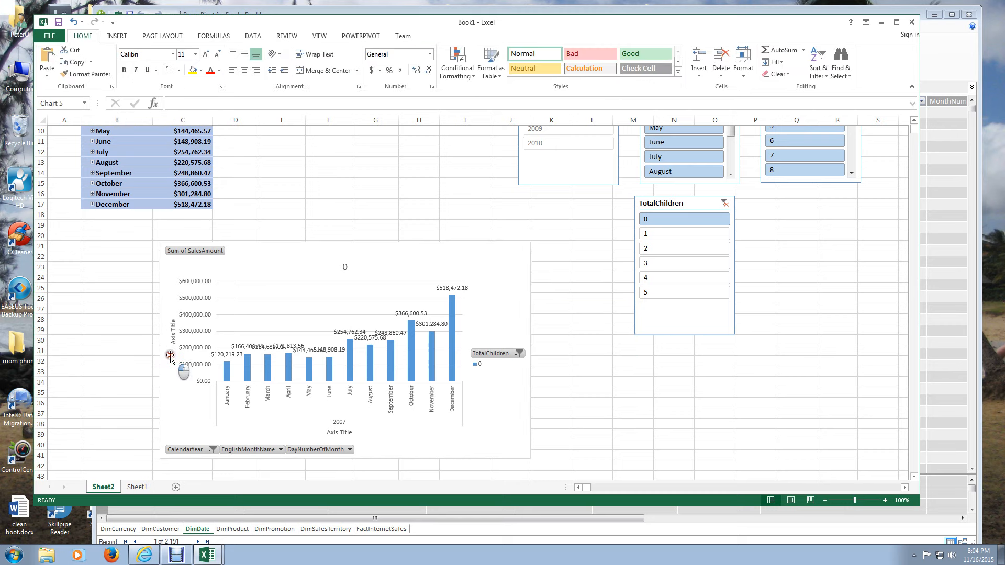
pyautogui.moveTo(170, 356); pyautogui.dragTo(58, 356)
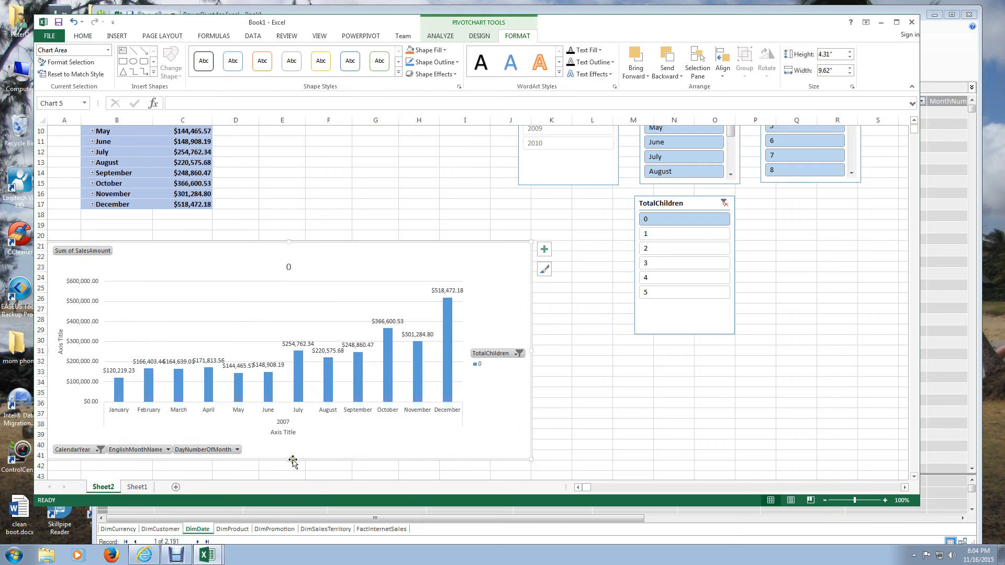
pyautogui.moveTo(292, 461); pyautogui.dragTo(379, 486)
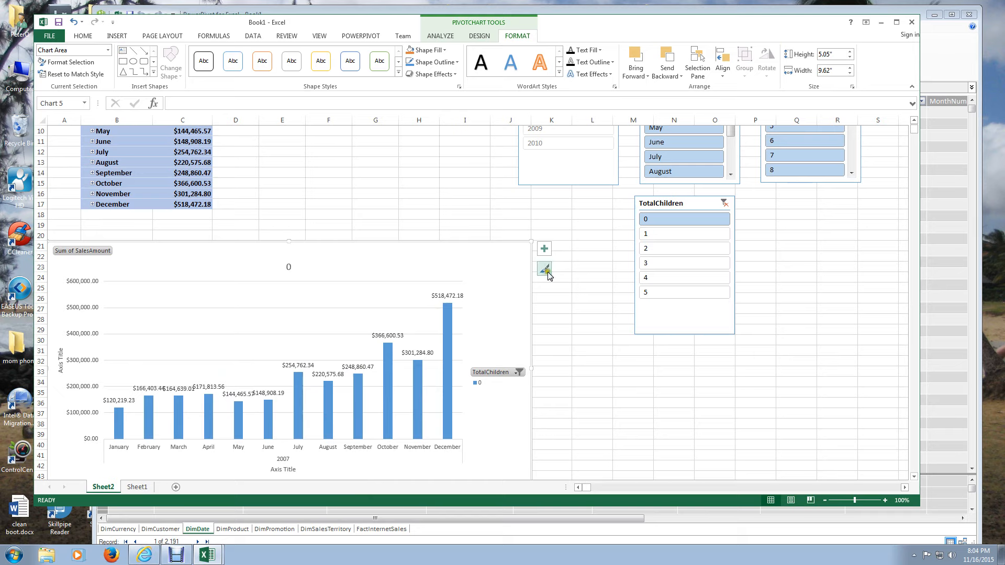
# - Add a linear trendline to the PivotChart and view it together with the PivotTable
pyautogui.click(548, 251)
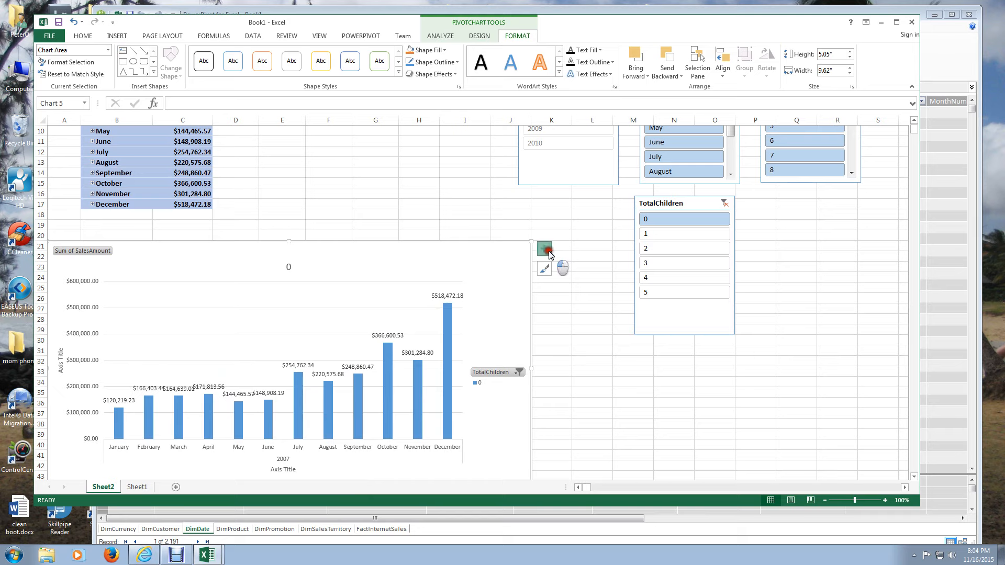
pyautogui.click(569, 346)
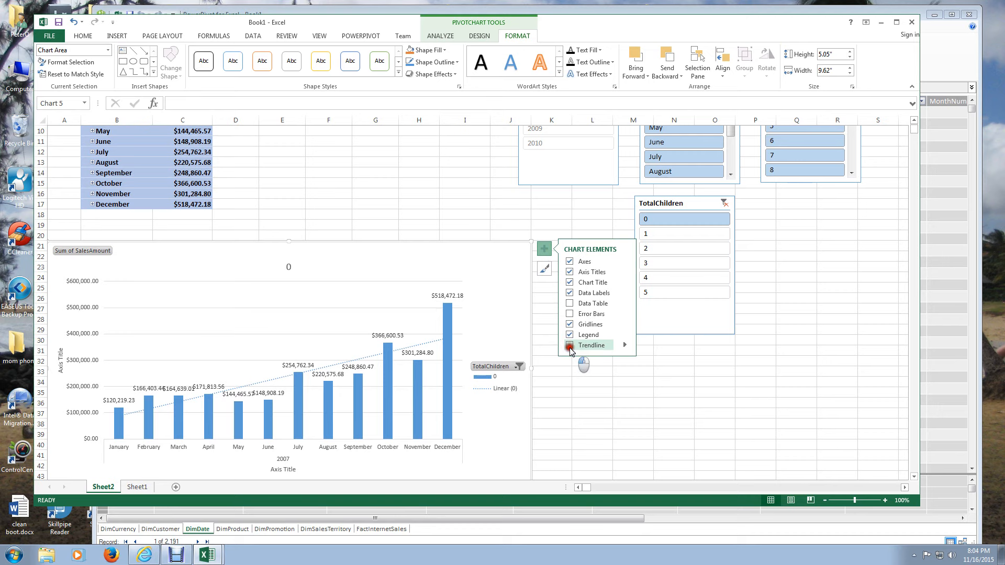
pyautogui.scroll(-2, 227, 413)
pyautogui.scroll(5, 227, 413)
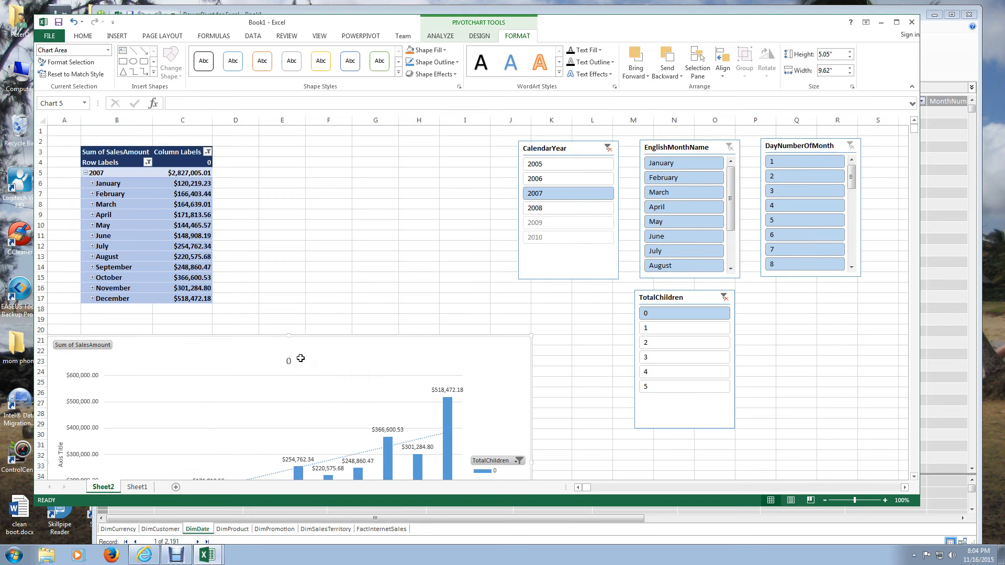
pyautogui.scroll(-1, 300, 358)
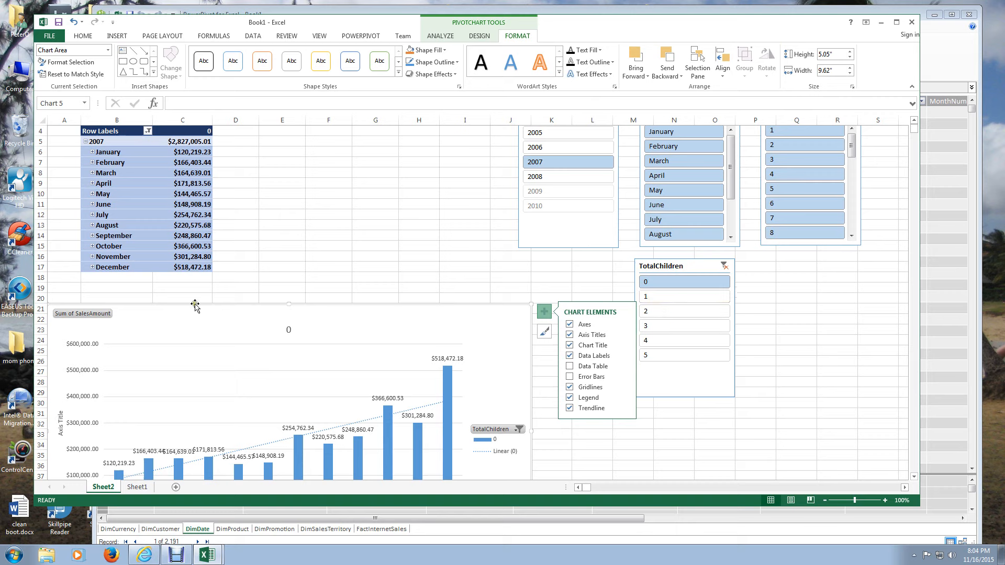
# - With TotalChildren 0 and 1 selected, replace the PivotChart's data labels with a linear trendline for series 0
pyautogui.keyDown('ctrl'); pyautogui.click(664, 297); pyautogui.keyUp('ctrl')
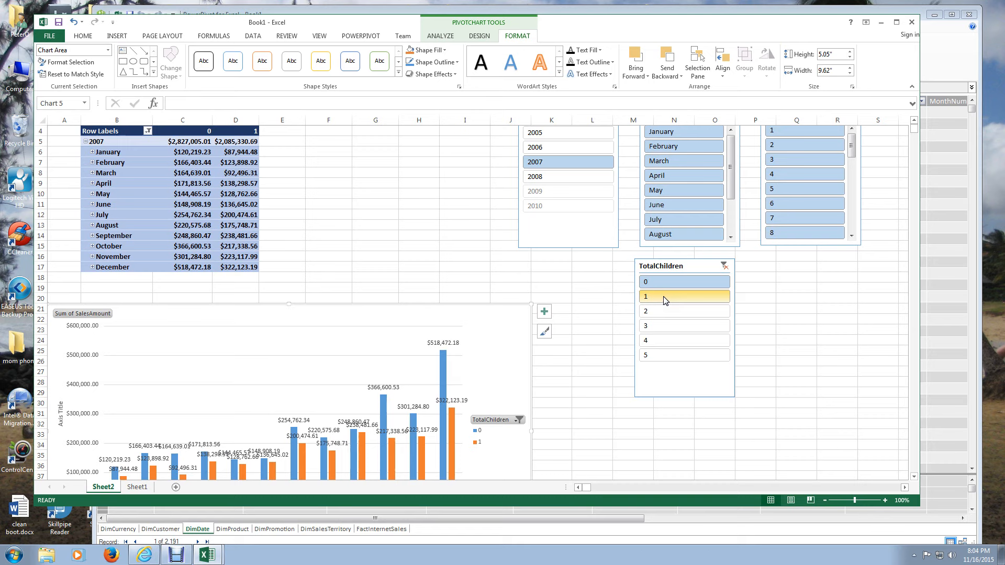
pyautogui.click(544, 312)
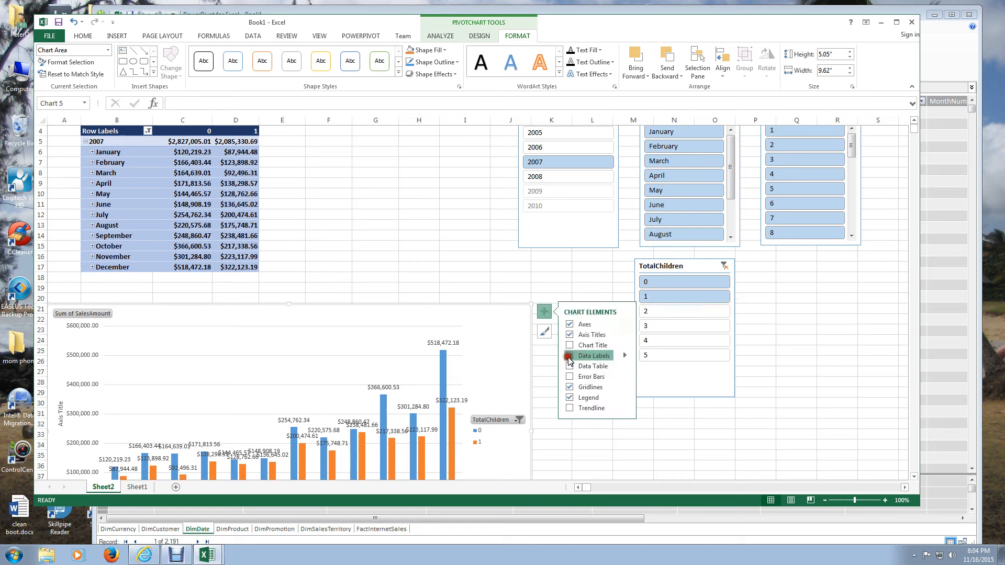
pyautogui.click(569, 356)
pyautogui.click(569, 408)
pyautogui.click(459, 299)
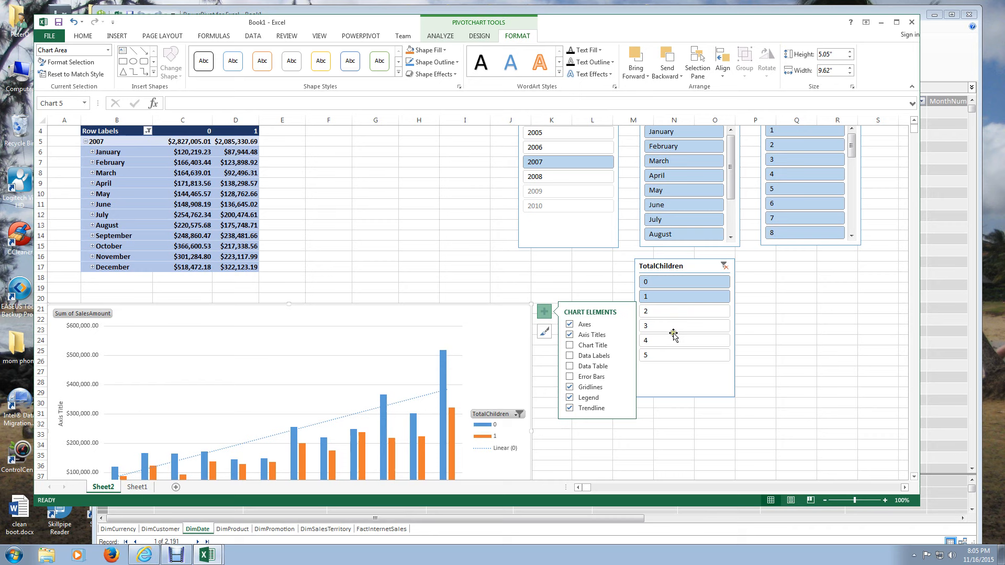
# - Add TotalChildren 2 to the filter and compare the sales for CalendarYear 2008 and 2005
pyautogui.click(659, 312)
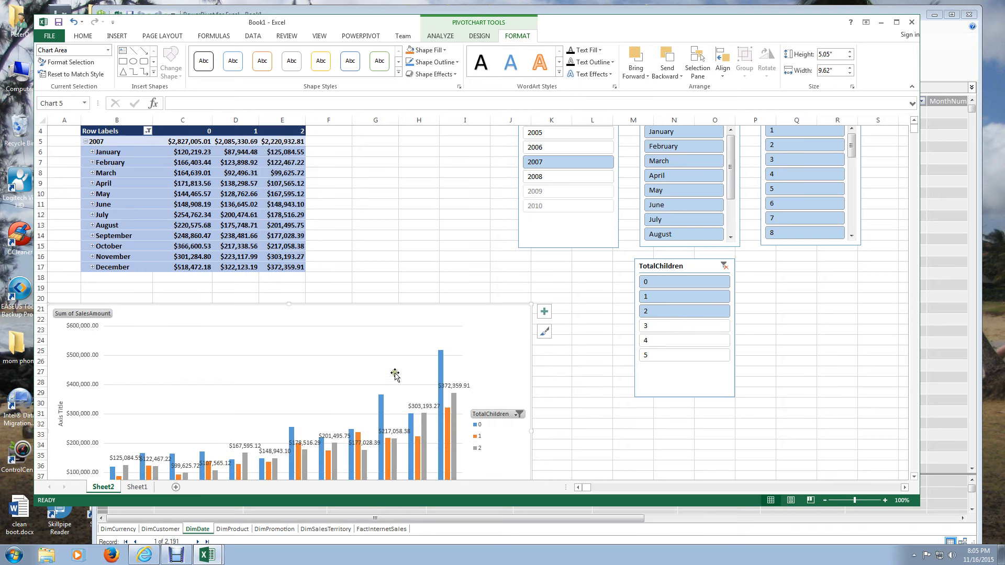
pyautogui.click(542, 177)
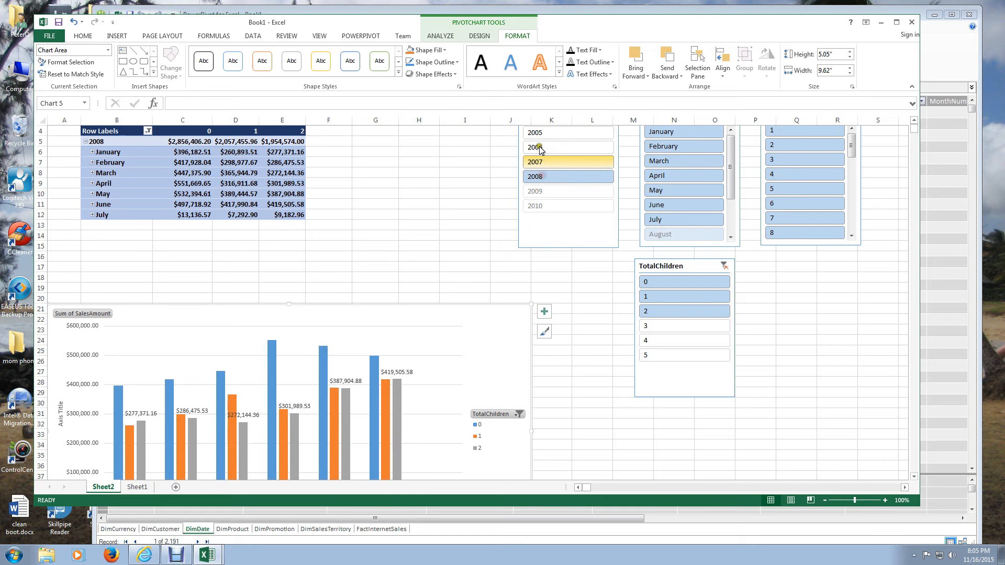
pyautogui.click(539, 134)
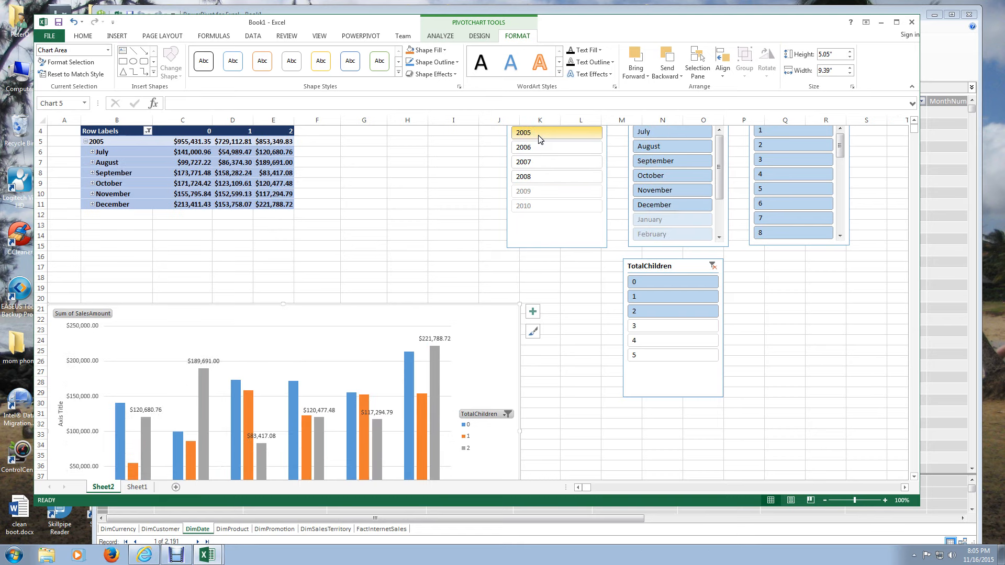
pyautogui.scroll(-2, 437, 267)
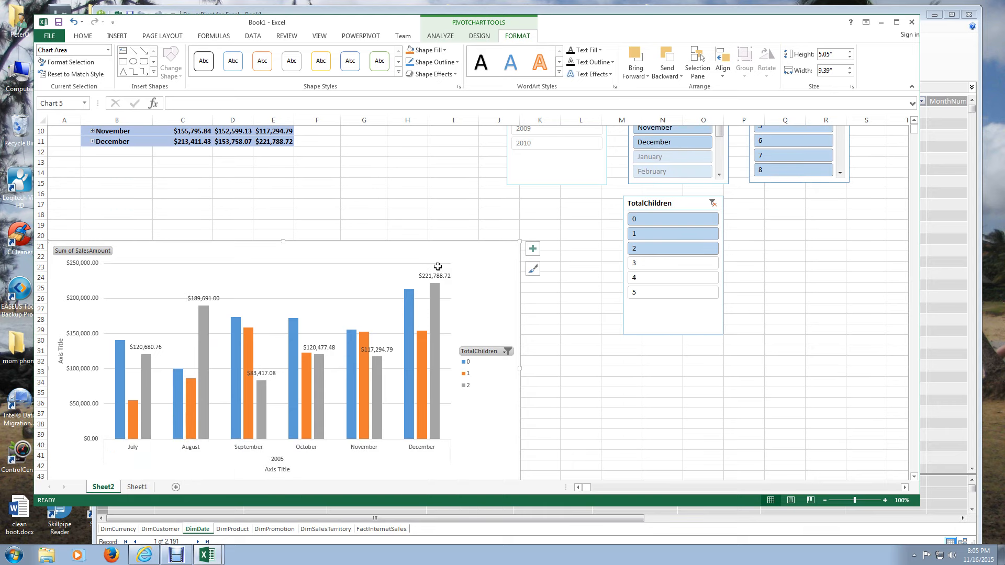
pyautogui.scroll(3, 437, 267)
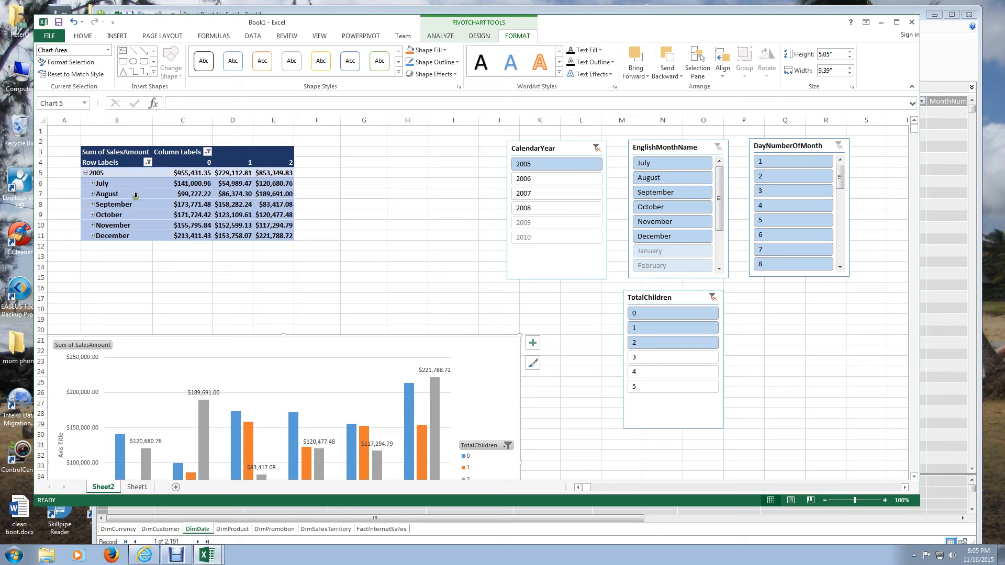
pyautogui.moveTo(250, 210)
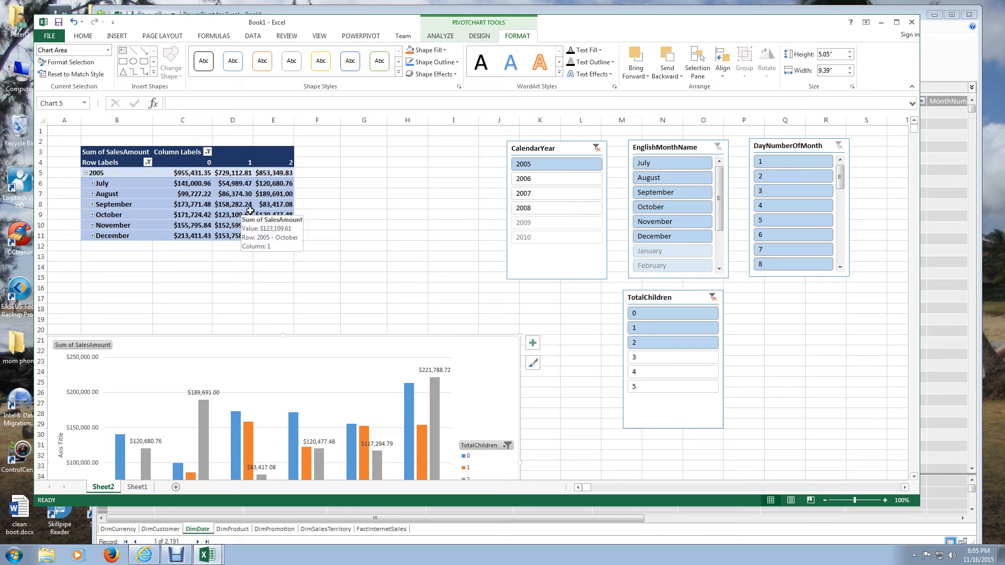
pyautogui.moveTo(276, 237)
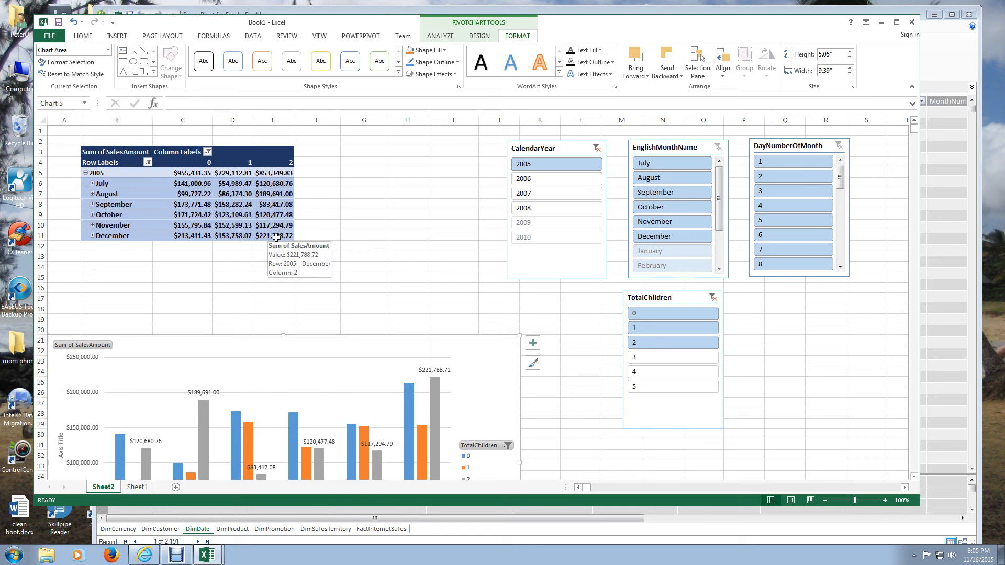
# - Step the CalendarYear slicer through 2006, 2007, 2008 and 2009, and return it to 2005
pyautogui.click(529, 178)
pyautogui.scroll(-1, 542, 172)
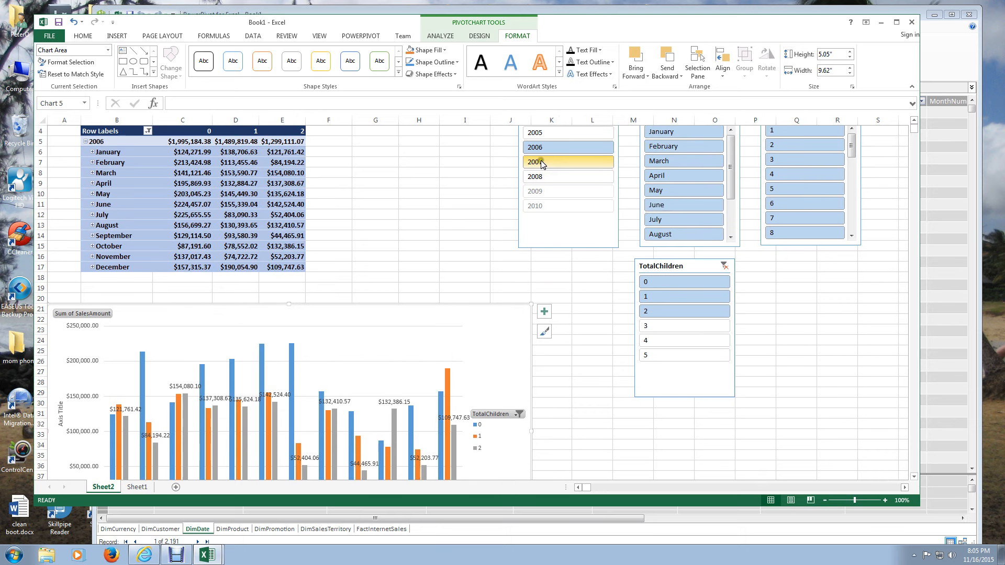
pyautogui.click(541, 160)
pyautogui.click(540, 178)
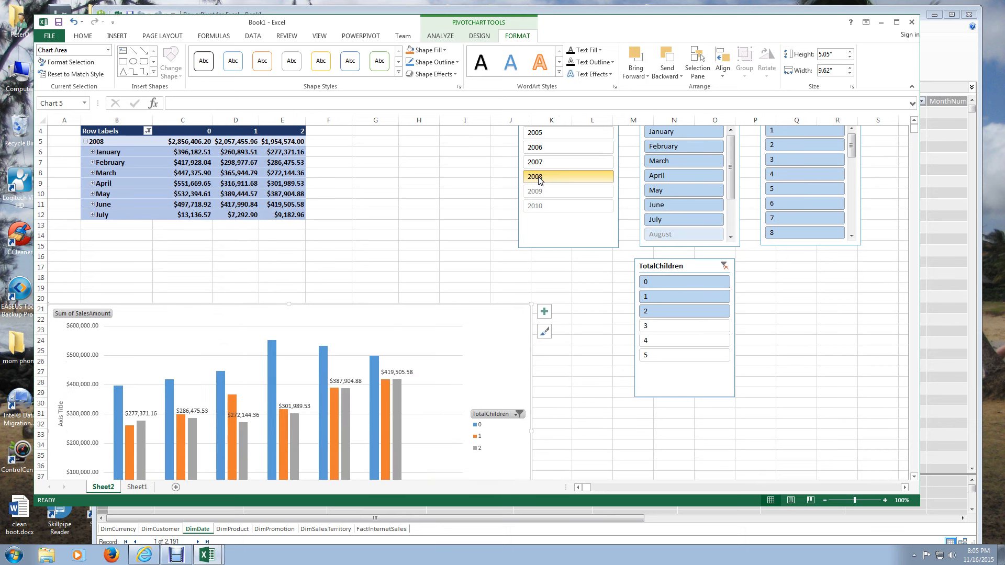
pyautogui.click(540, 192)
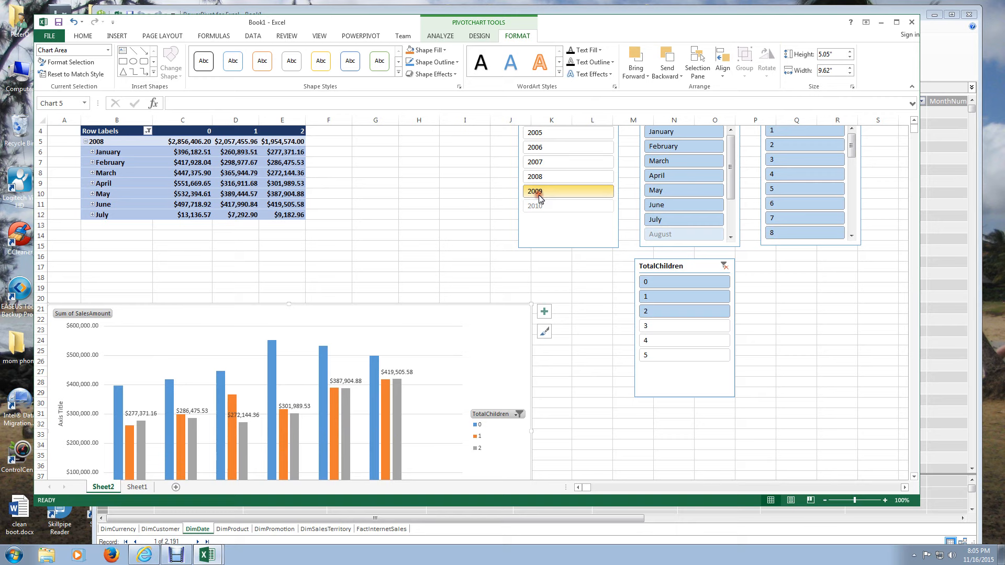
pyautogui.click(540, 174)
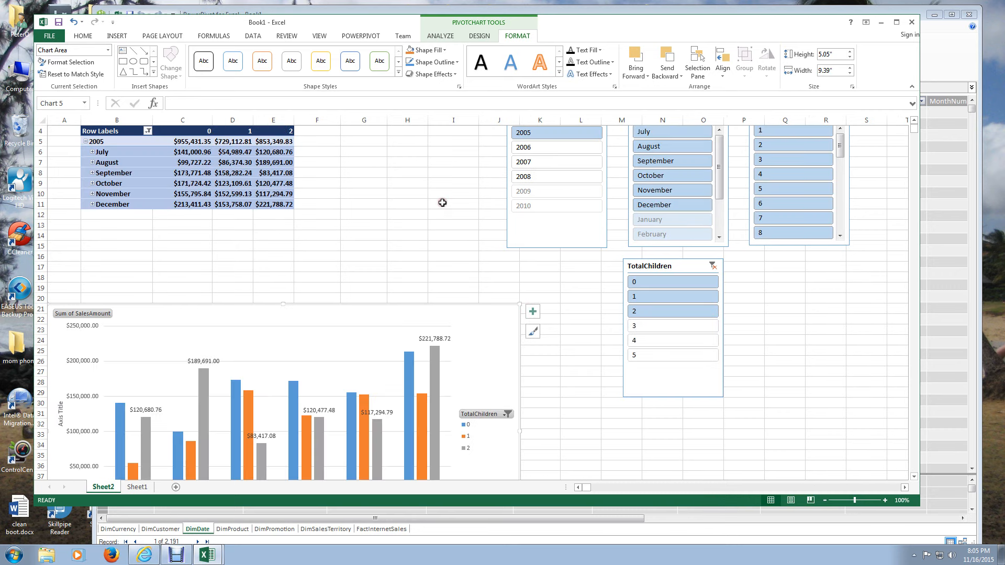
pyautogui.scroll(1, 411, 282)
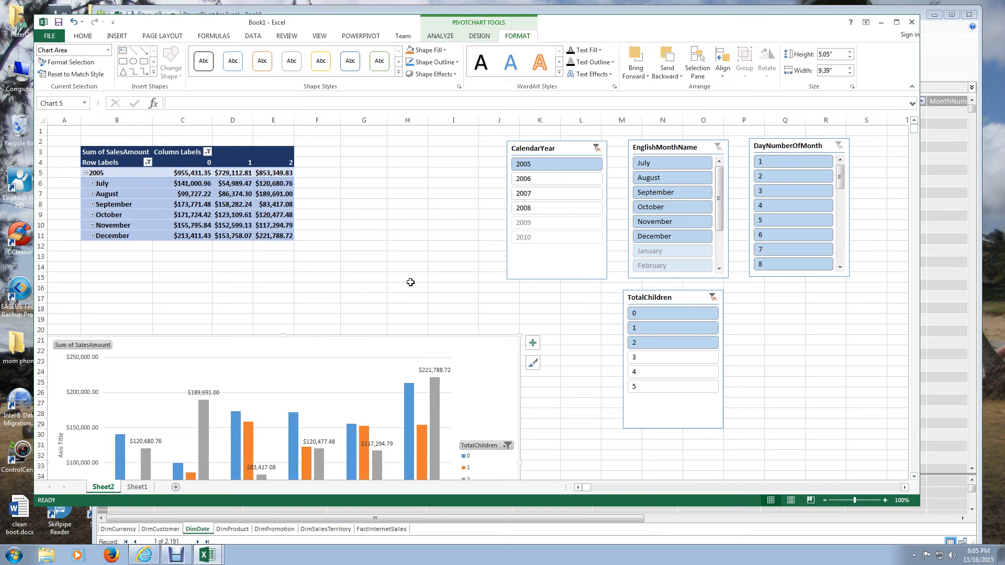
# - Switch CalendarYear to 2006 and back to 2005, and filter DayNumberOfMonth to 31
pyautogui.click(520, 179)
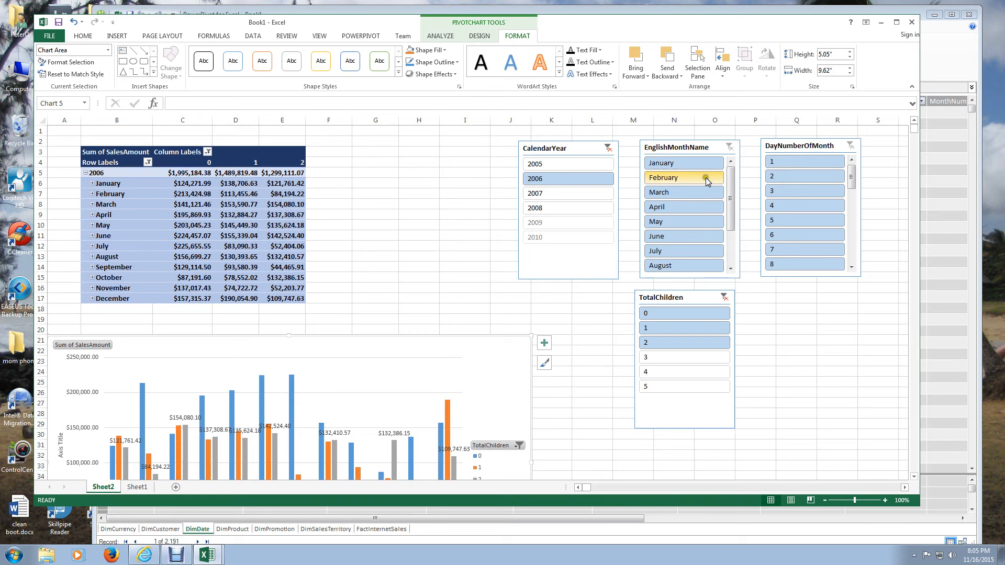
pyautogui.click(733, 243)
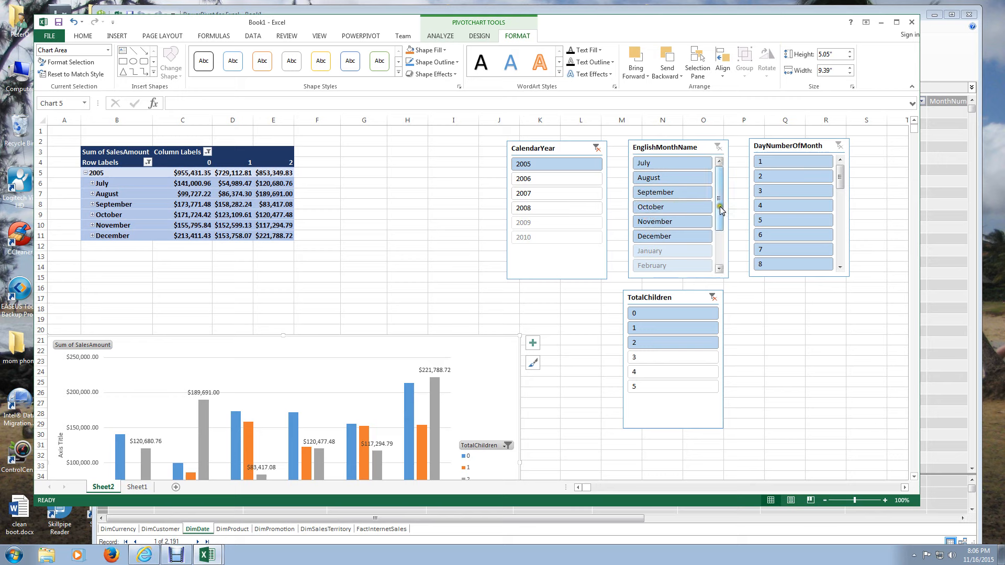
pyautogui.moveTo(720, 215)
pyautogui.mouseDown()
pyautogui.moveTo(720, 249)
pyautogui.moveTo(720, 215)
pyautogui.mouseUp()
pyautogui.moveTo(839, 179); pyautogui.dragTo(845, 254)
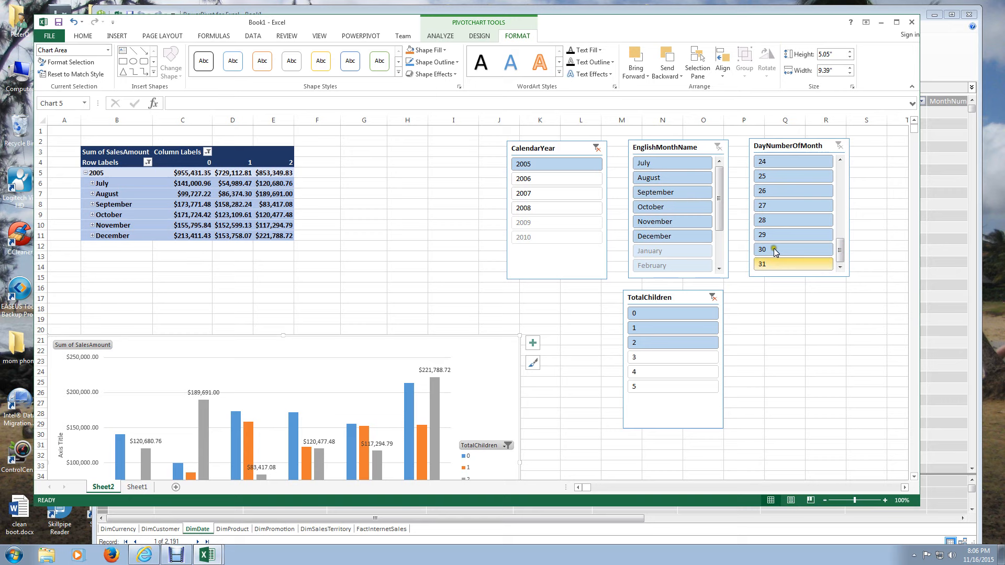
pyautogui.click(775, 264)
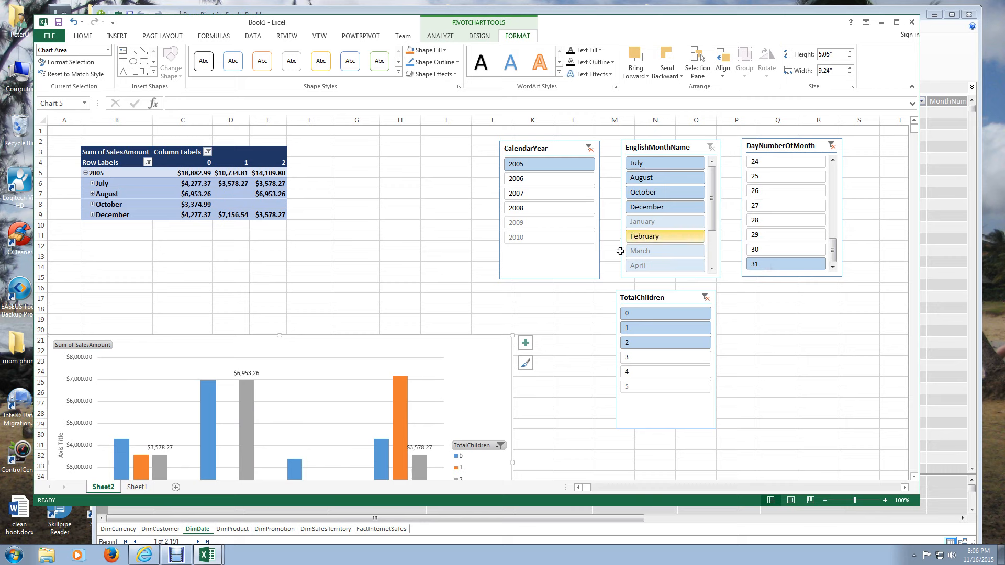
# - Set CalendarYear to 2008 and try filtering DayNumberOfMonth to 26 through 31 before clearing that day filter
pyautogui.click(514, 180)
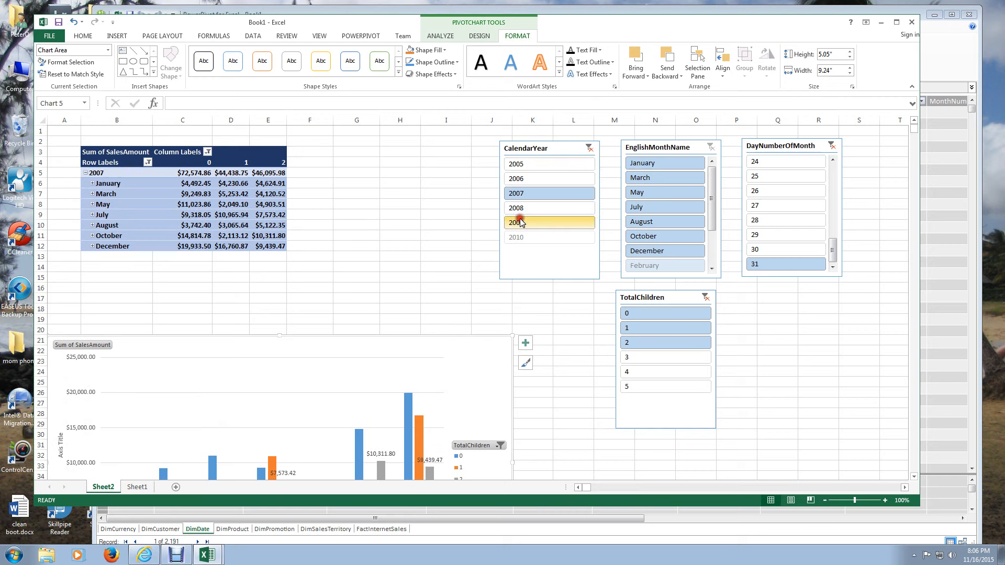
pyautogui.click(522, 208)
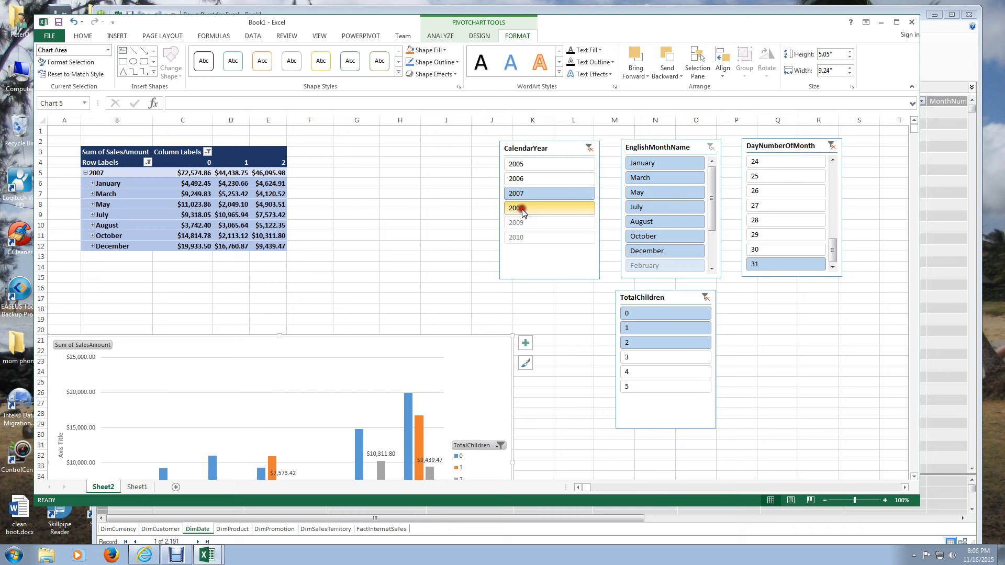
pyautogui.click(776, 191)
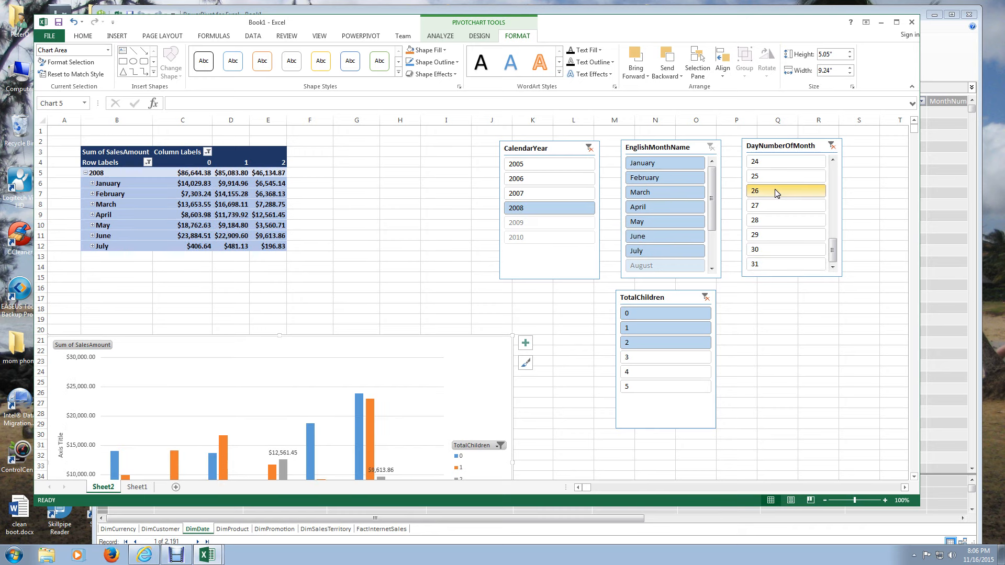
pyautogui.moveTo(776, 193); pyautogui.dragTo(754, 260)
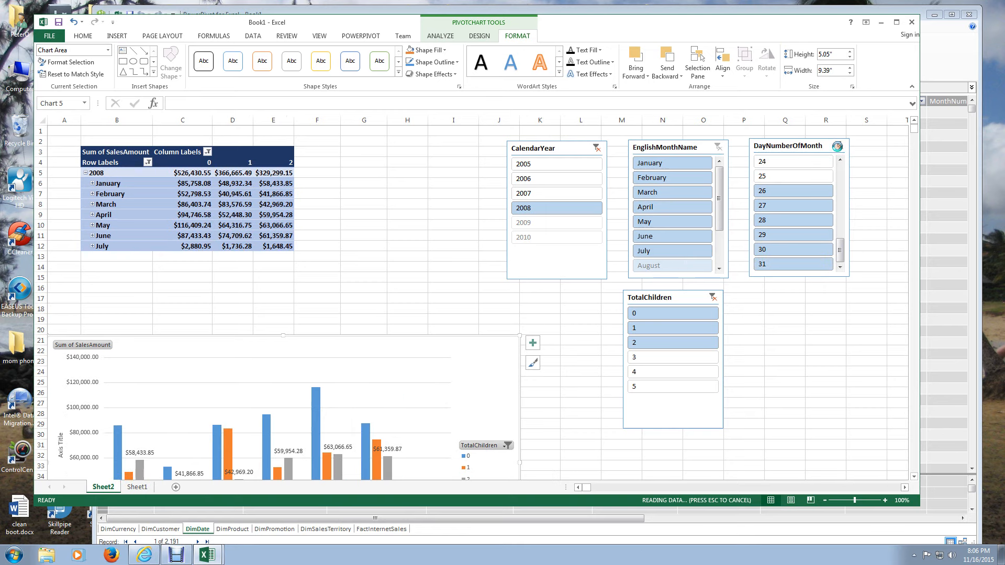
# - Move the CalendarYear and EnglishMonthName slicers closer to the PivotTable and select the DayNumberOfMonth slicer
pyautogui.moveTo(539, 149); pyautogui.dragTo(428, 154)
pyautogui.moveTo(646, 145); pyautogui.dragTo(577, 156)
pyautogui.click(764, 147)
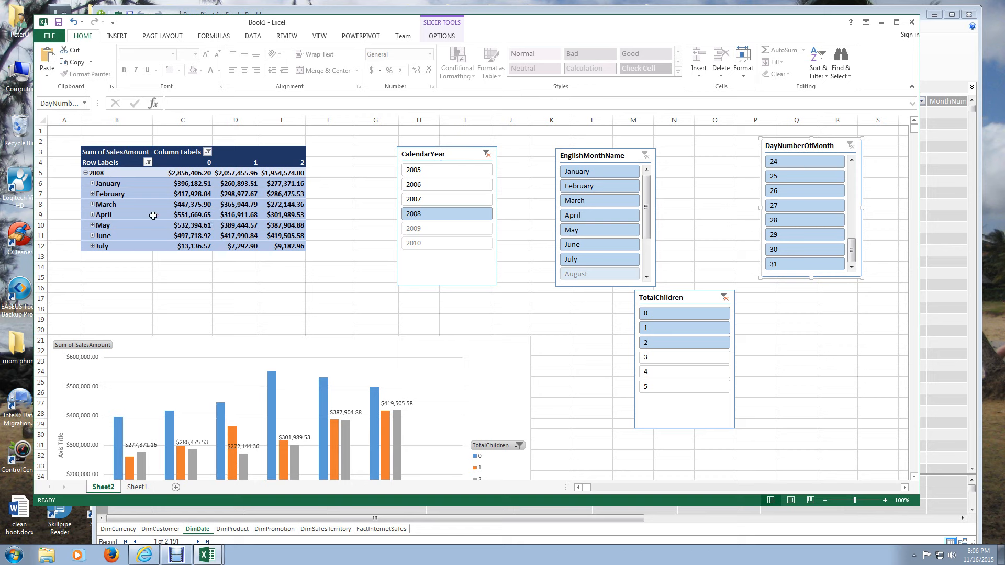
# - Expand March 2008 in the PivotTable to its daily sales amounts
pyautogui.moveTo(192, 206)
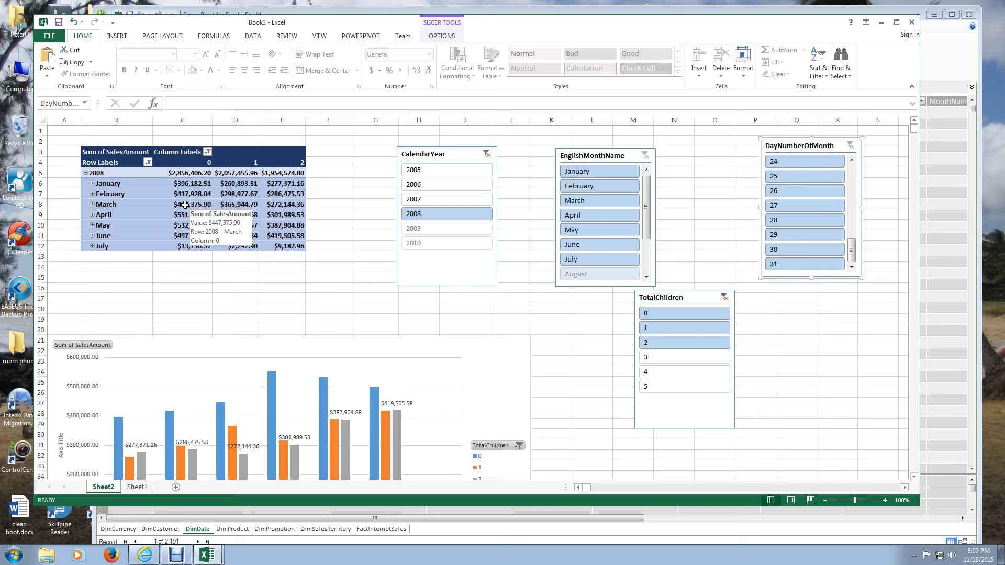
pyautogui.click(92, 205)
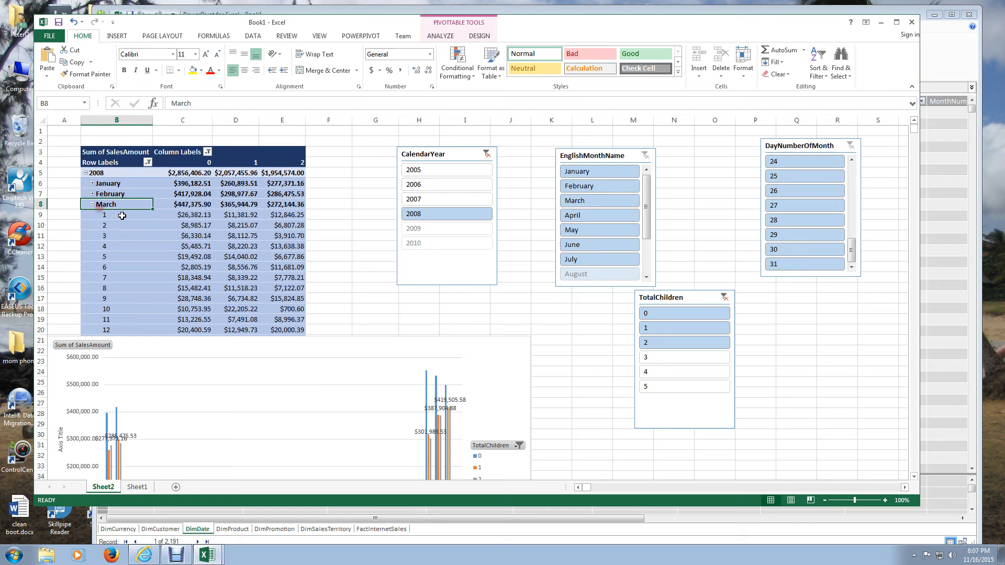
# - Show the detail rows behind the March 2, 2008 sales amount for 0 children and delete the resulting detail sheet
pyautogui.scroll(-3, 438, 448)
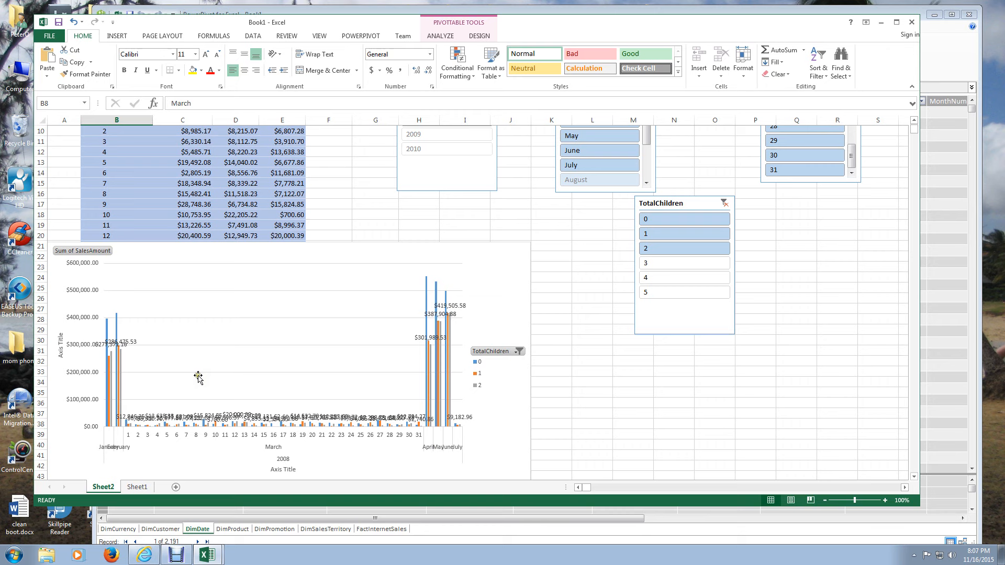
pyautogui.scroll(3, 192, 314)
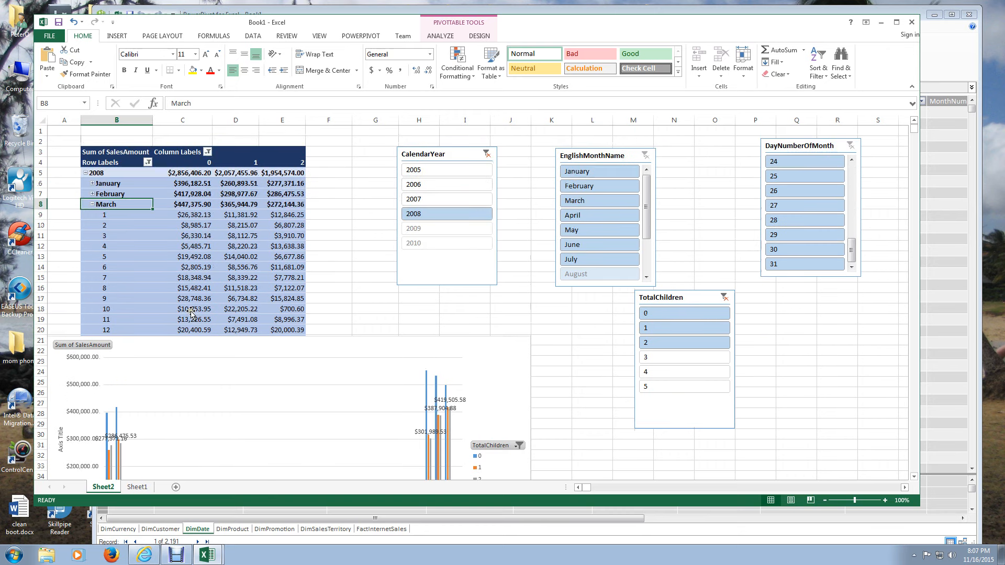
pyautogui.doubleClick(195, 226)
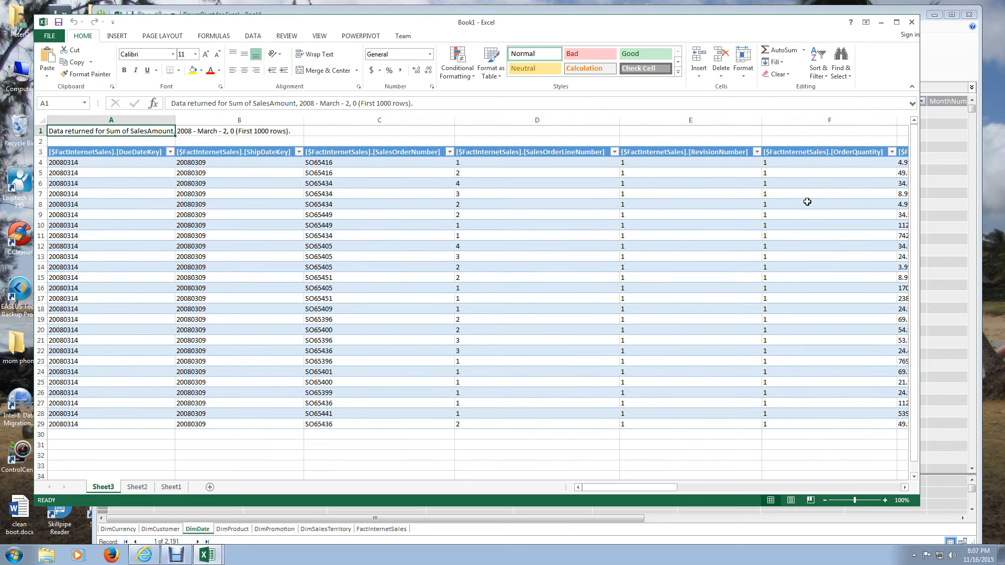
pyautogui.rightClick(108, 492)
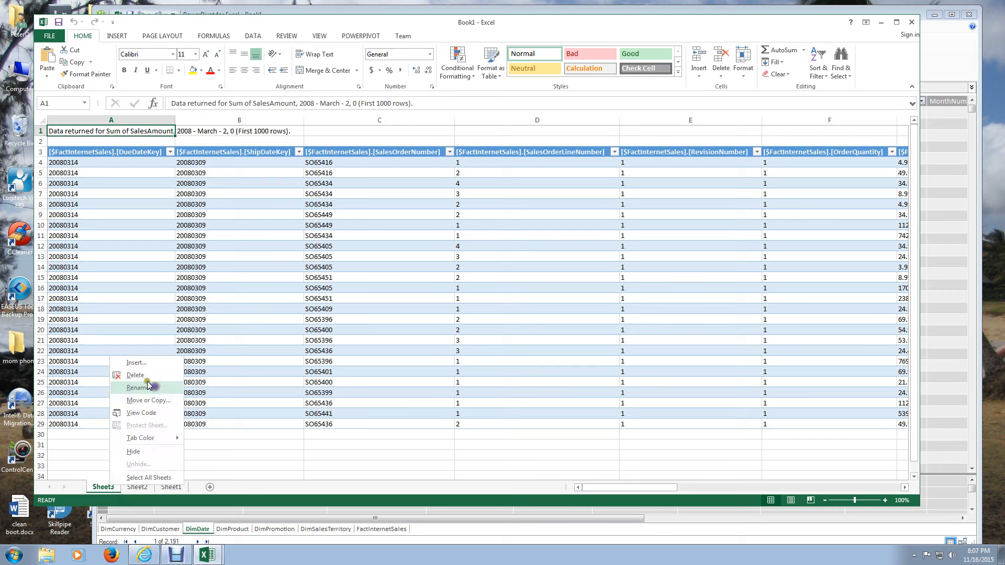
pyautogui.click(135, 374)
pyautogui.click(483, 303)
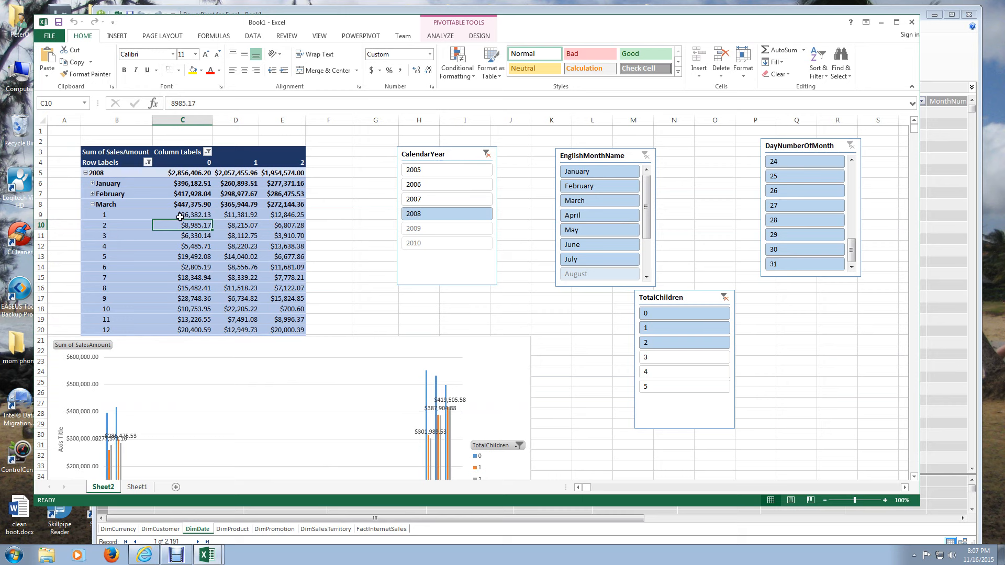
# - Collapse March 2008 in the PivotTable and switch the CalendarYear filter to 2007
pyautogui.click(91, 204)
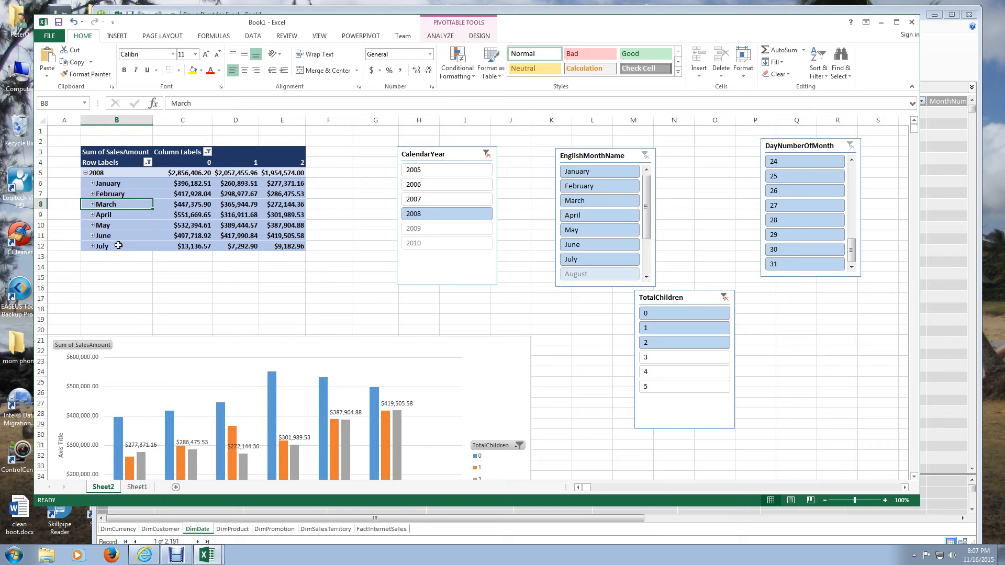
pyautogui.scroll(-1, 125, 283)
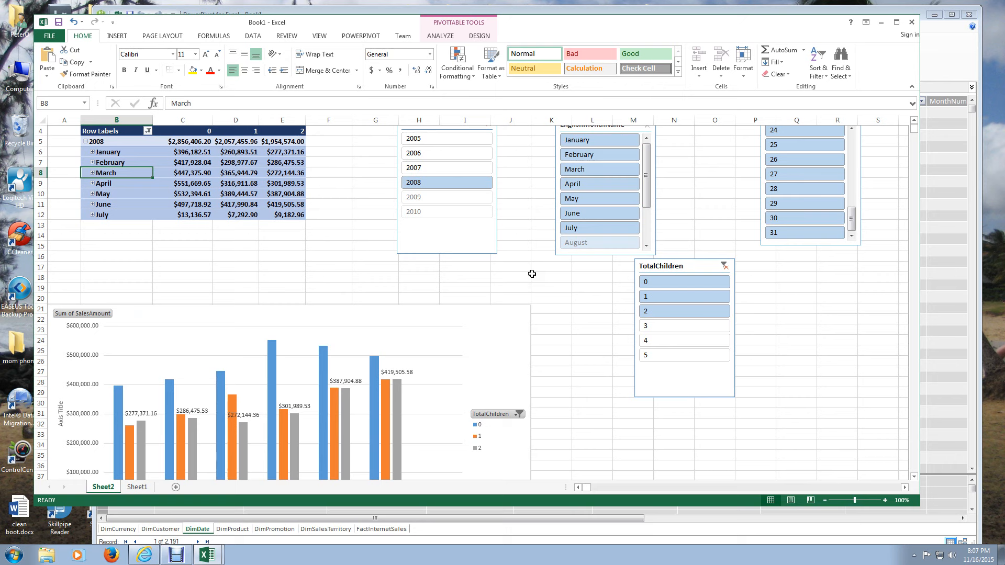
pyautogui.click(404, 171)
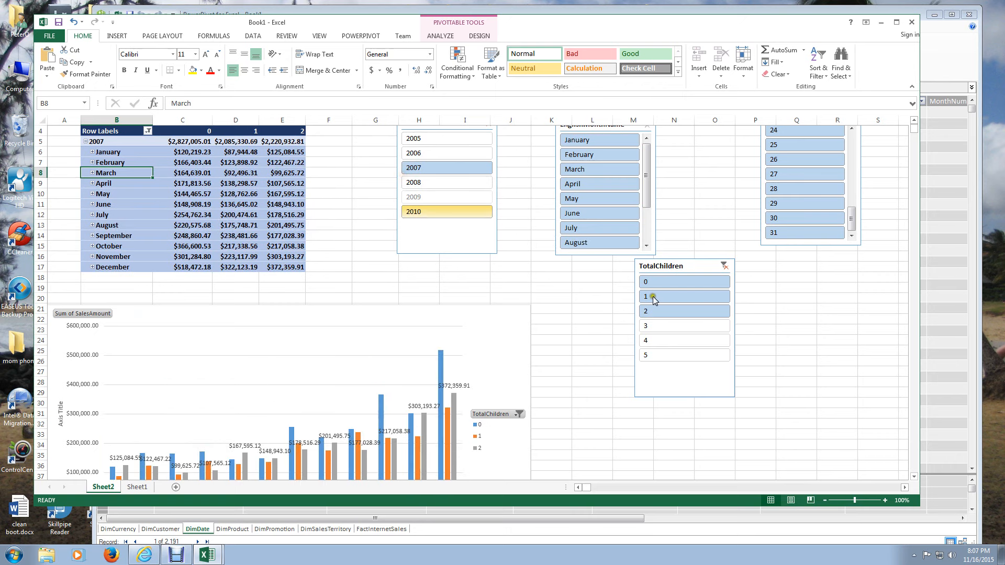
# - Filter TotalChildren to 0, 1, 2 and 3 one after another to compare the 2007 monthly sales
pyautogui.click(662, 283)
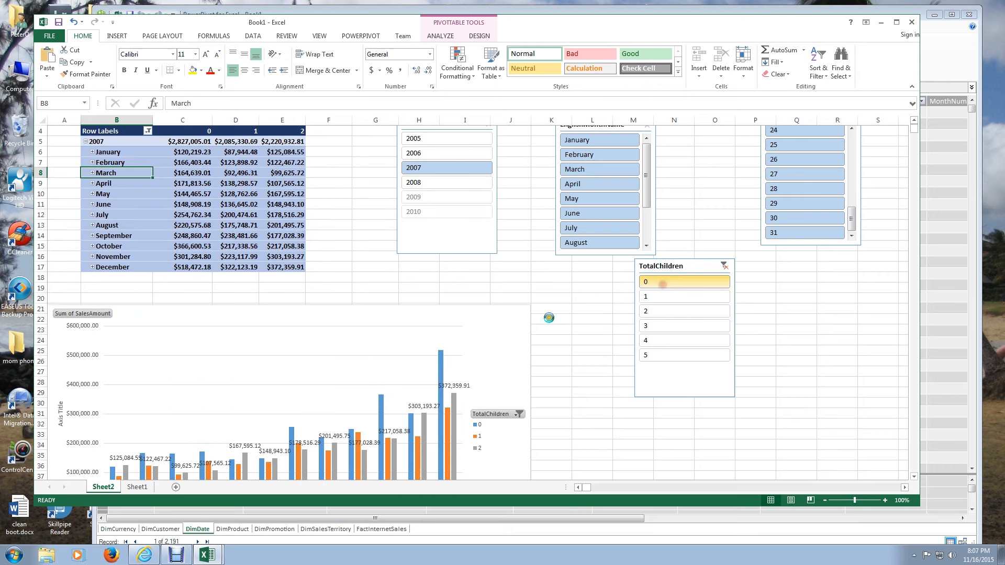
pyautogui.scroll(-1, 288, 294)
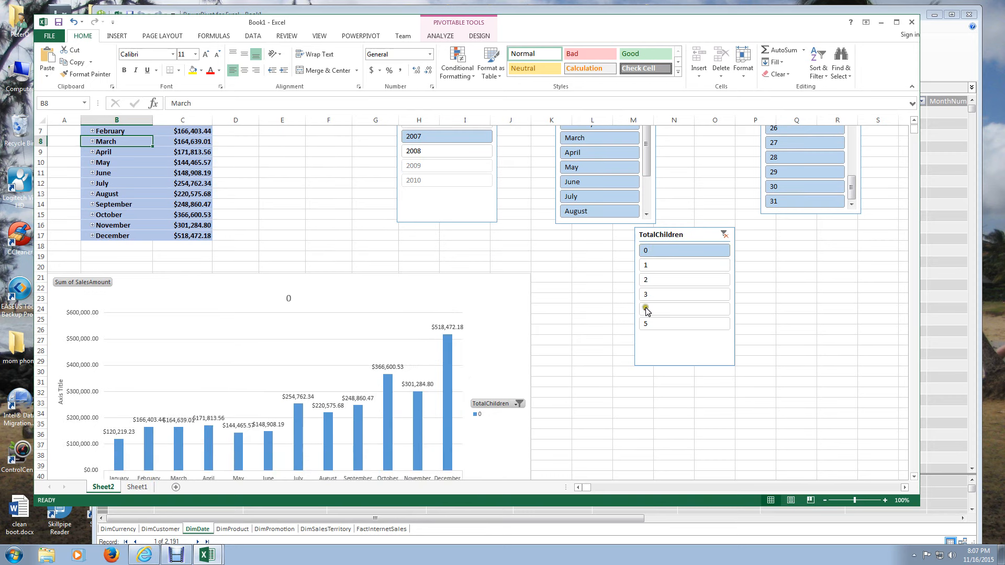
pyautogui.click(653, 267)
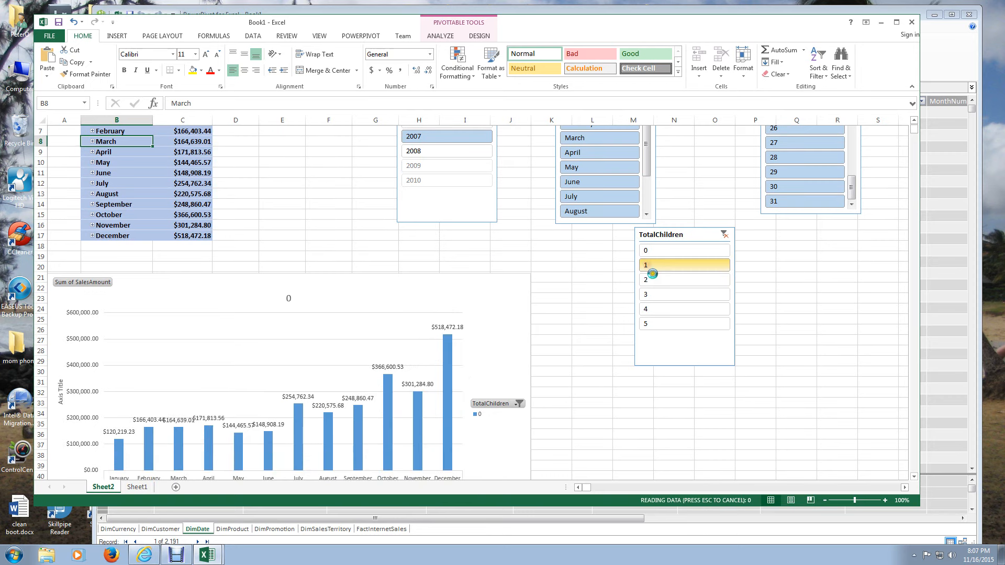
pyautogui.click(653, 277)
pyautogui.click(656, 294)
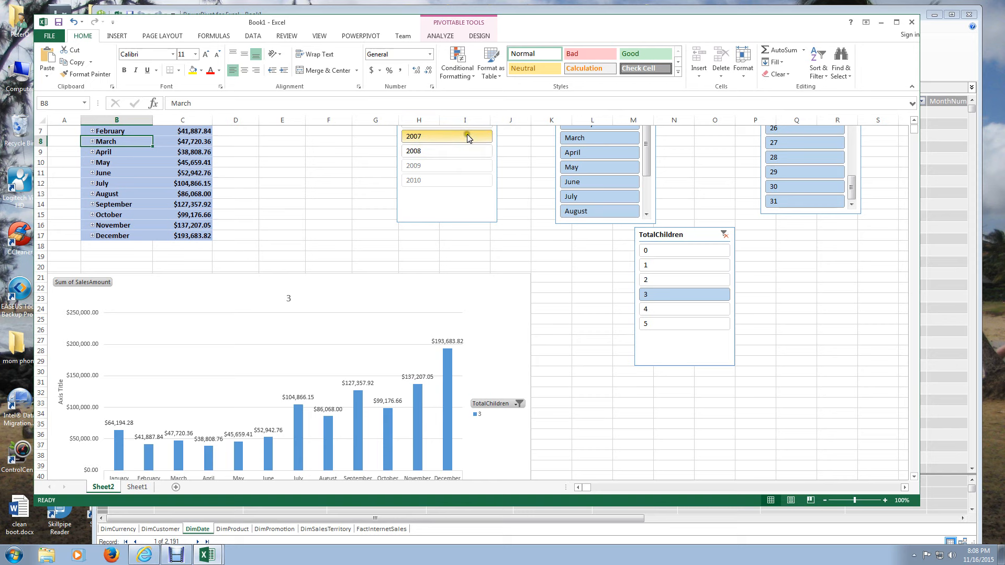
# - Clear the CalendarYear and TotalChildren slicer filters
pyautogui.scroll(2, 517, 139)
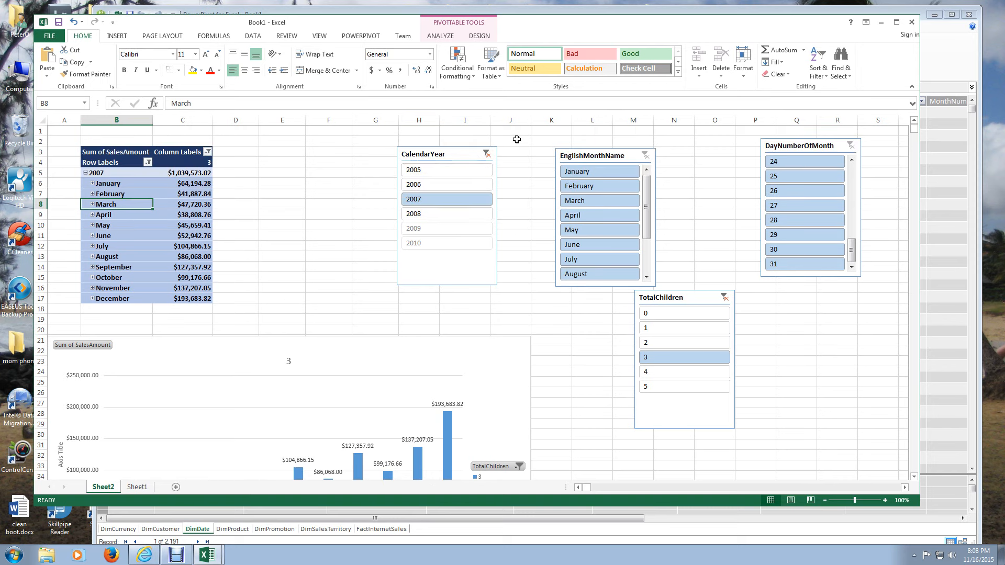
pyautogui.click(488, 156)
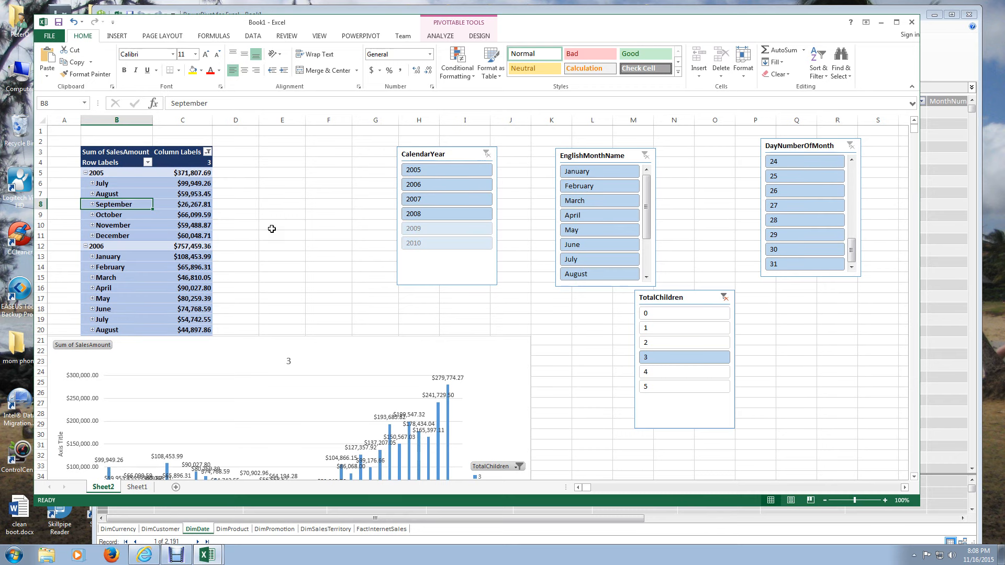
pyautogui.click(726, 300)
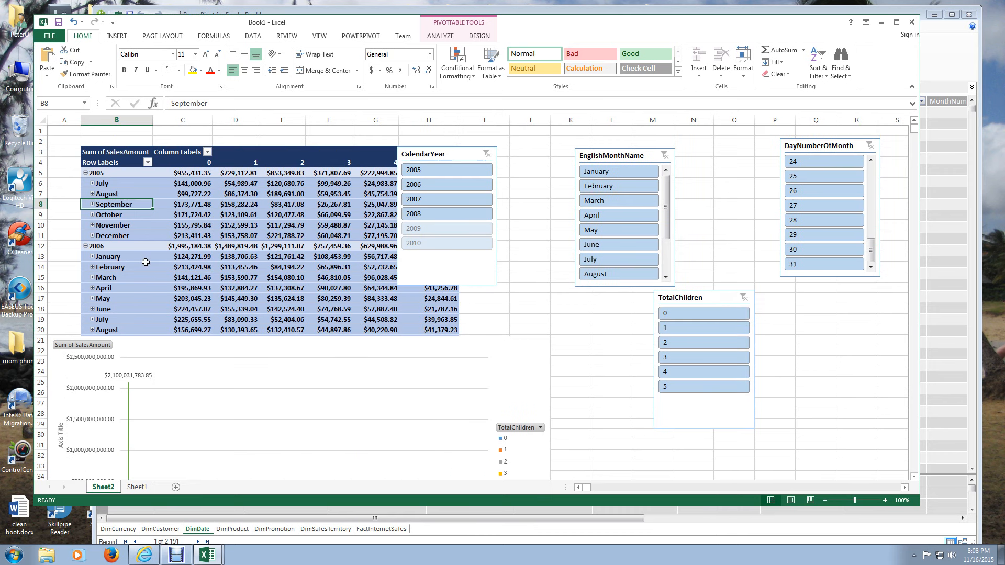
# - Move the PivotChart off the PivotTable rows and place the CalendarYear slicer just beside the PivotTable
pyautogui.scroll(-2, 145, 262)
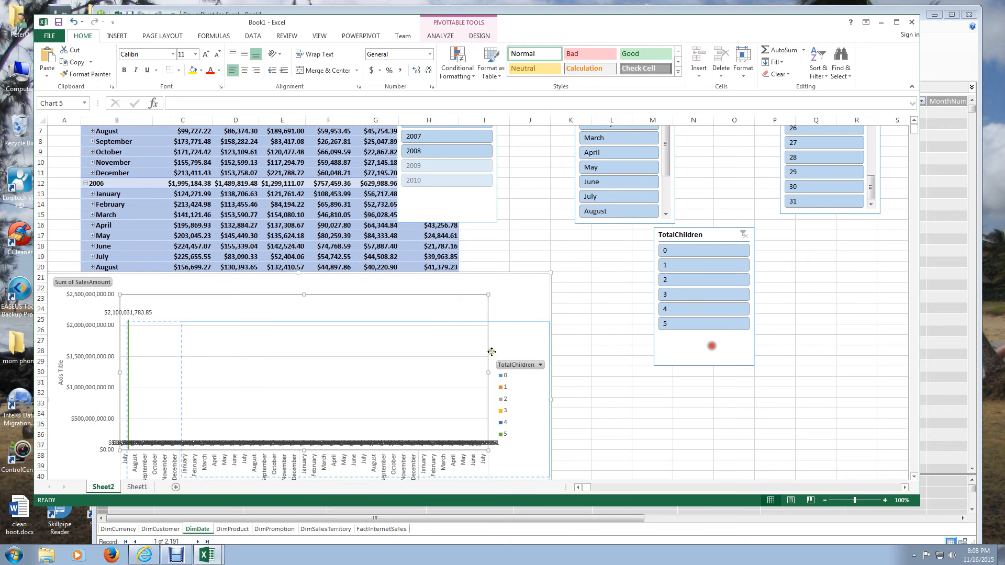
pyautogui.click(214, 301)
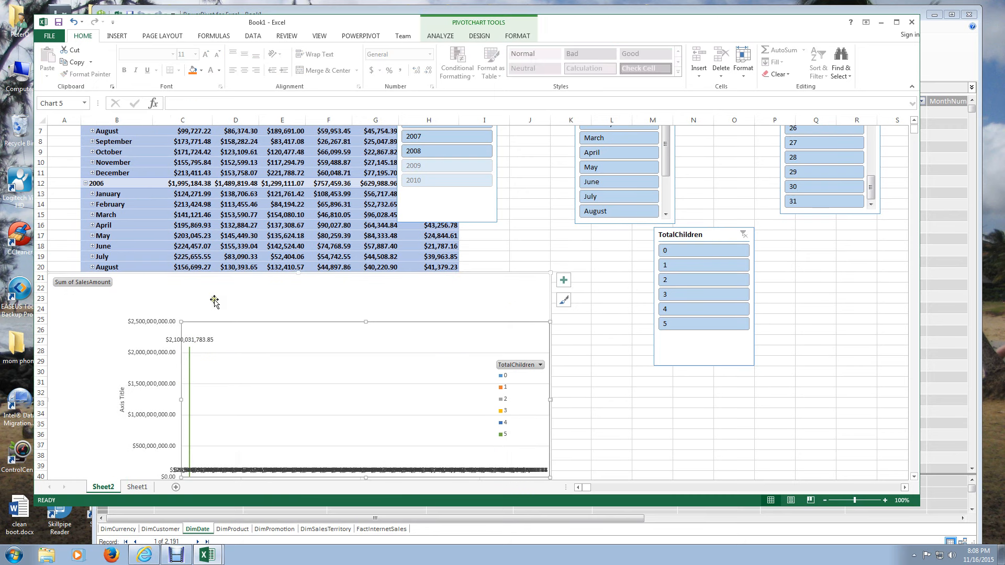
pyautogui.moveTo(214, 300); pyautogui.dragTo(722, 342)
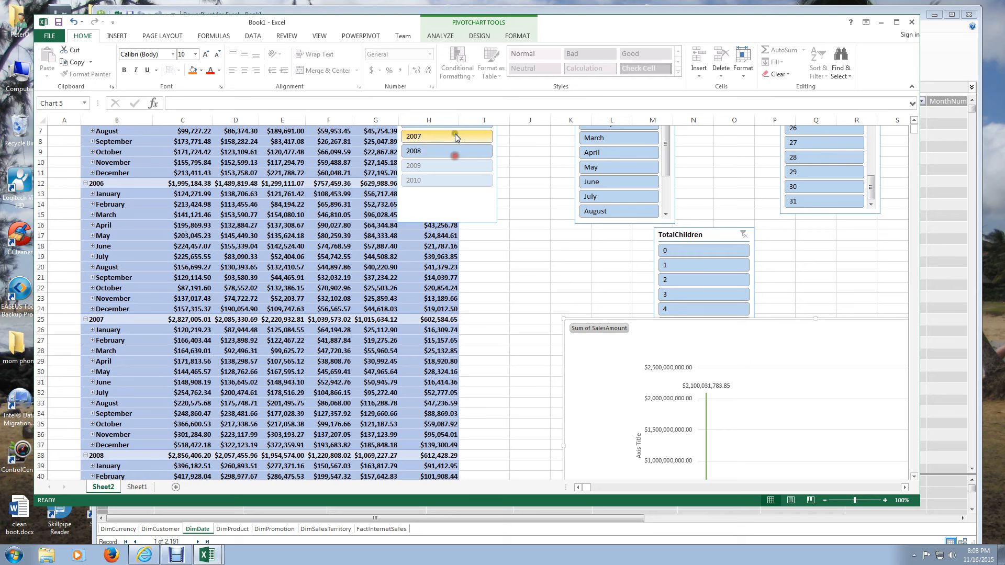
pyautogui.moveTo(454, 133); pyautogui.dragTo(525, 147)
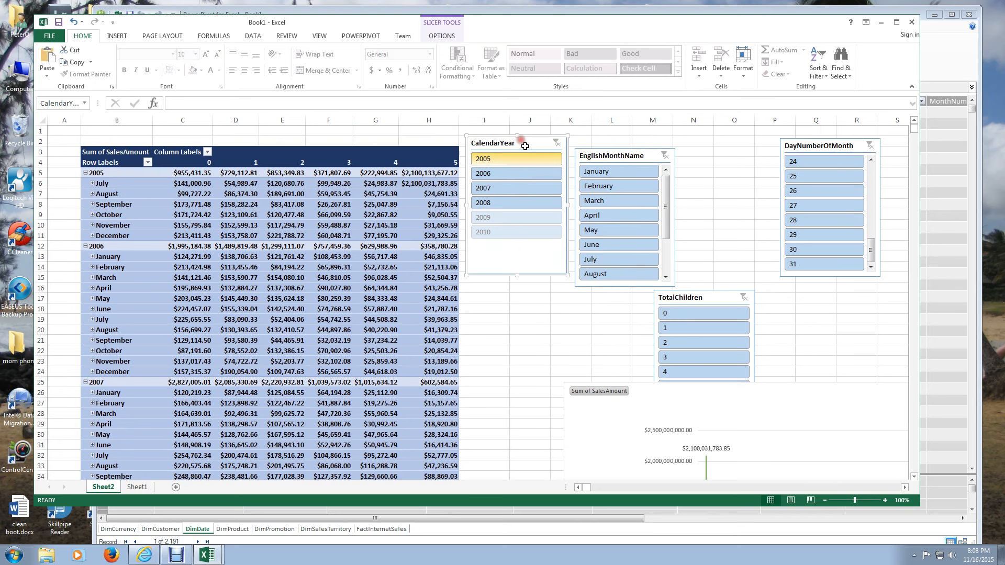
# - Reposition the PivotChart beside the lower PivotTable rows and delete it from the sheet
pyautogui.moveTo(684, 397); pyautogui.dragTo(595, 429)
pyautogui.scroll(-4, 570, 367)
pyautogui.scroll(-3, 585, 259)
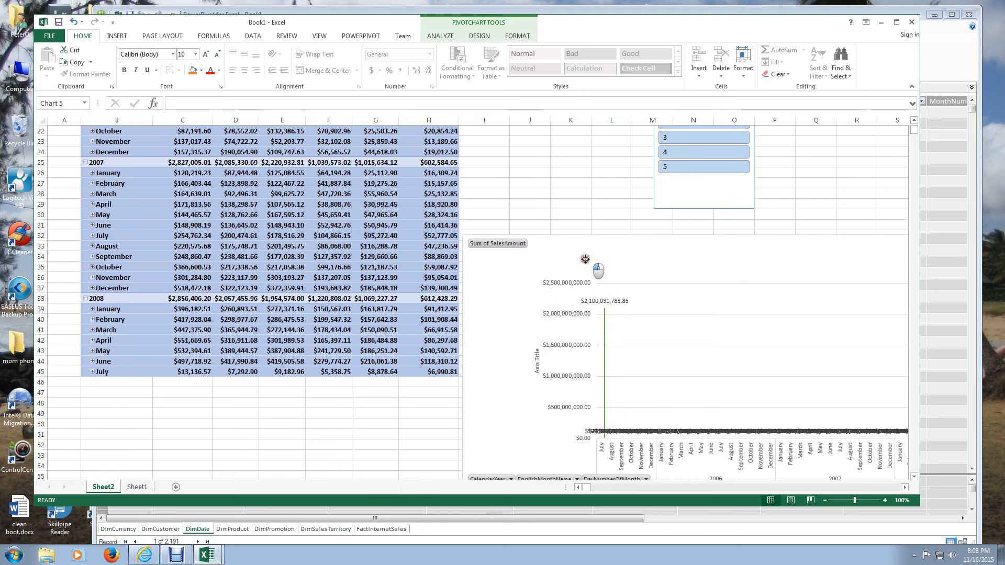
pyautogui.moveTo(585, 259); pyautogui.dragTo(585, 255)
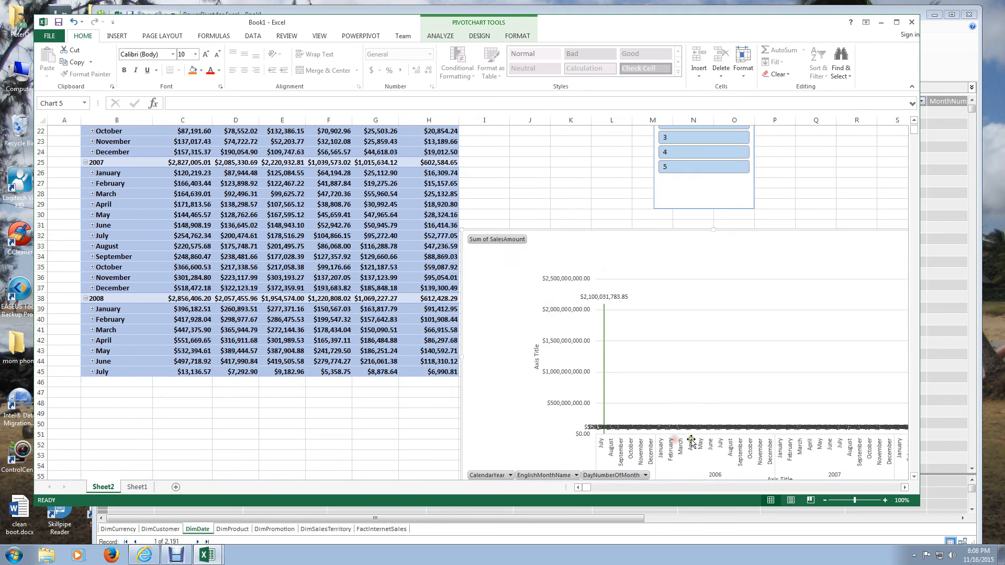
pyautogui.press('Delete')
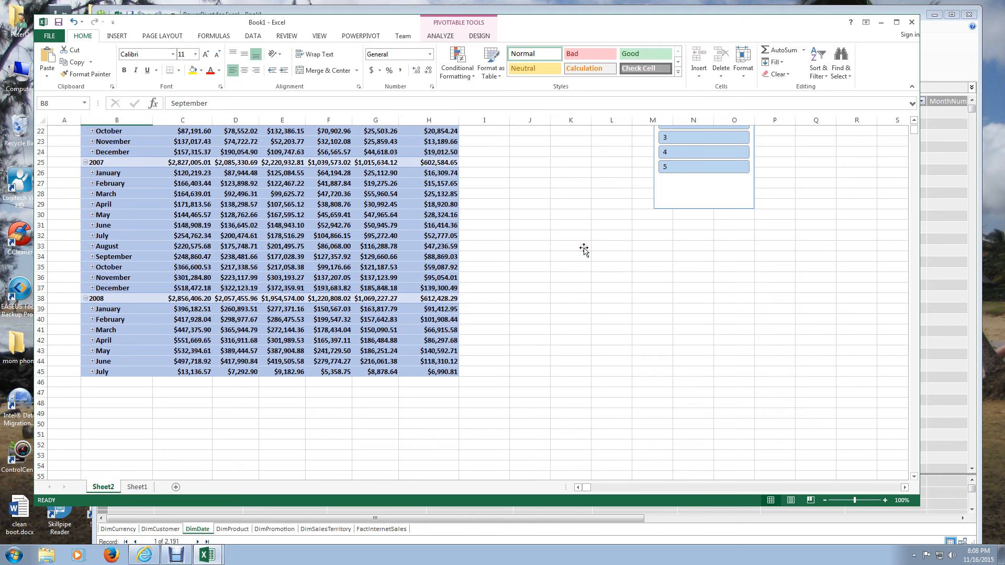
pyautogui.scroll(7, 585, 250)
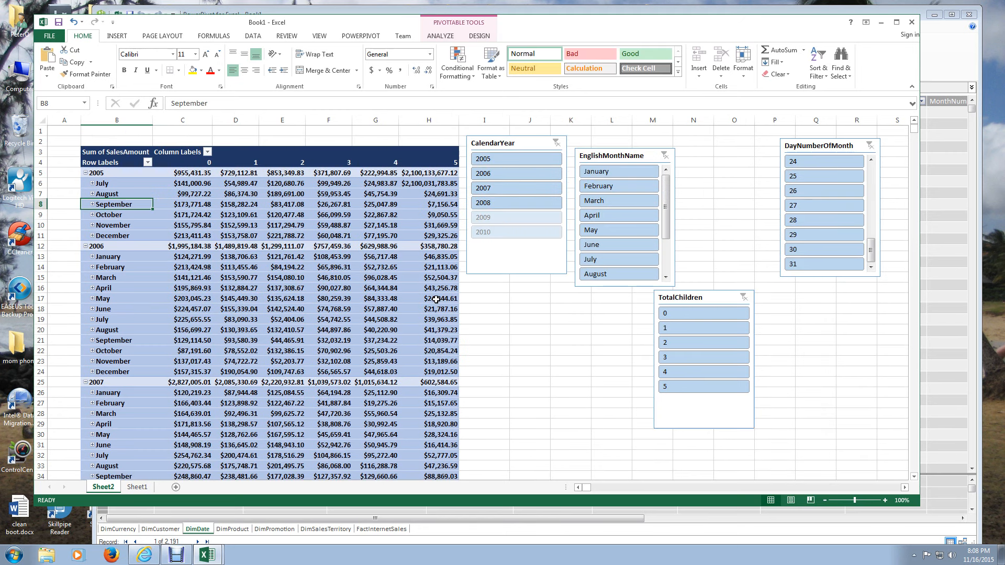
pyautogui.click(283, 288)
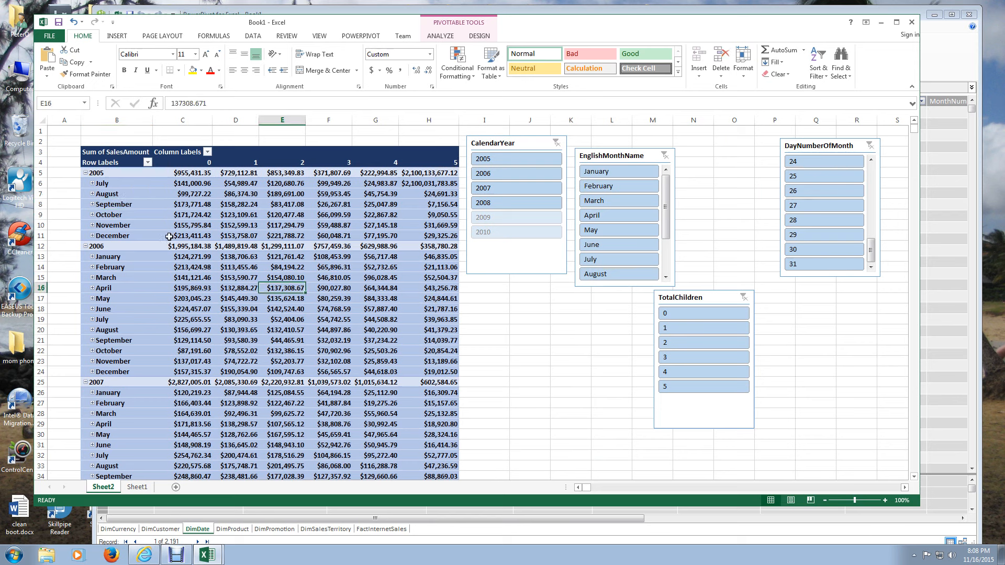
pyautogui.click(440, 36)
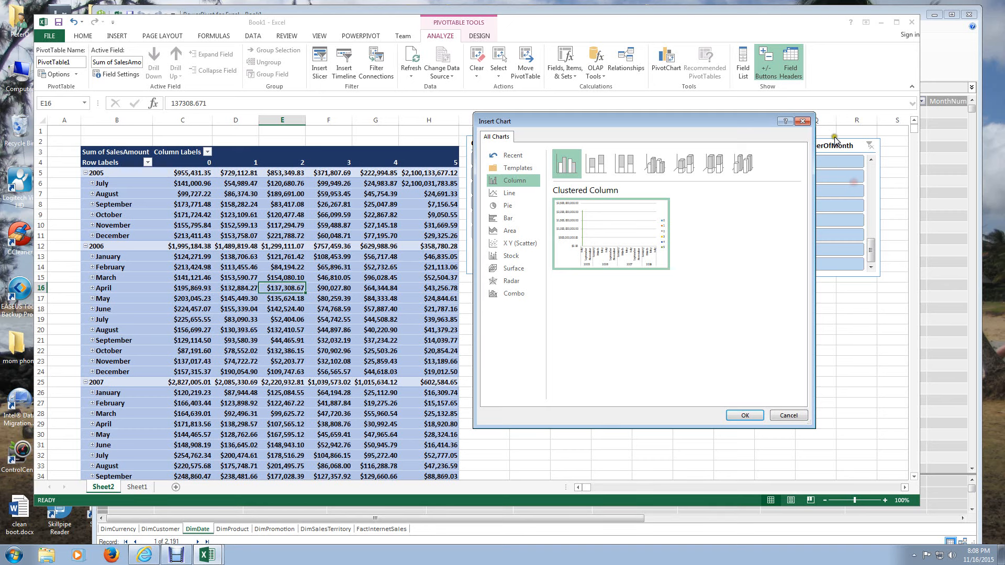
pyautogui.press('Escape')
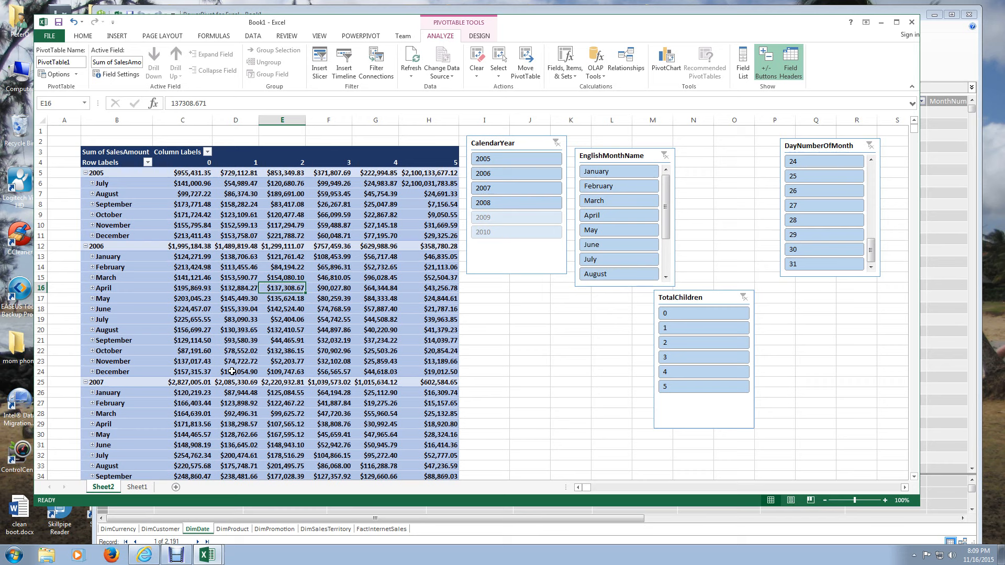
# - Arrange the slicers in a compact block, with TotalChildren below CalendarYear and DayNumberOfMonth below EnglishMonthName
pyautogui.moveTo(702, 299); pyautogui.dragTo(518, 292)
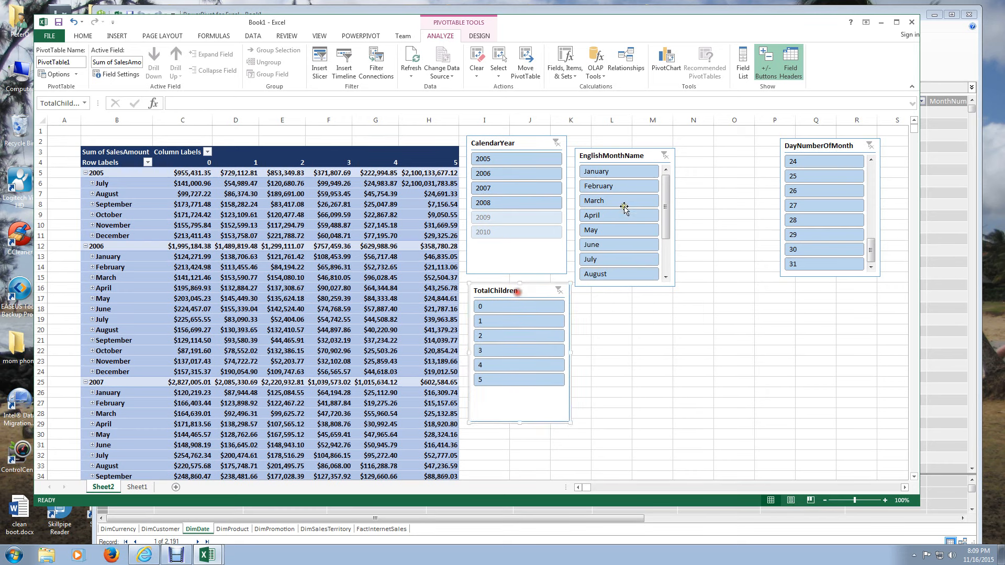
pyautogui.moveTo(835, 145); pyautogui.dragTo(647, 296)
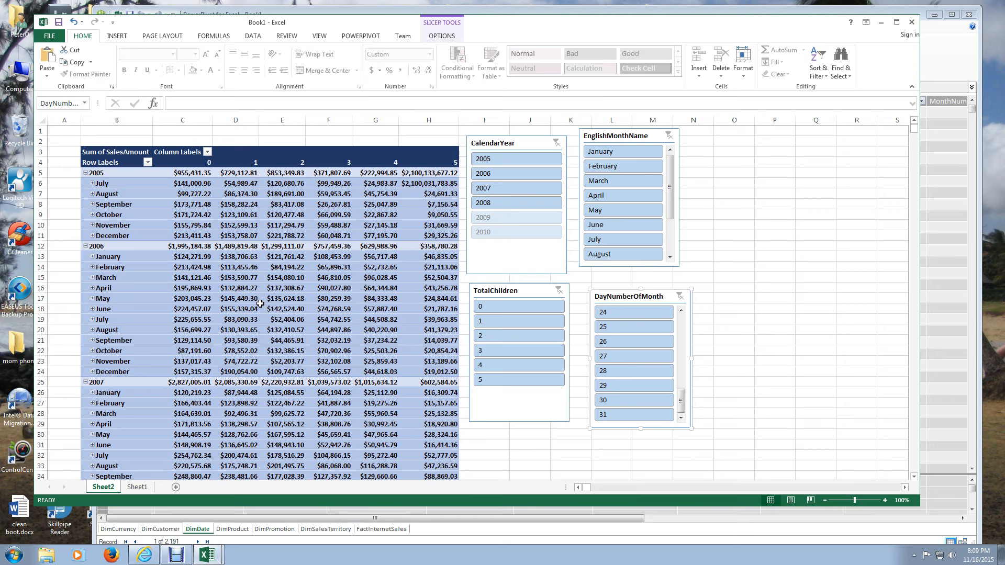
pyautogui.press('Escape')
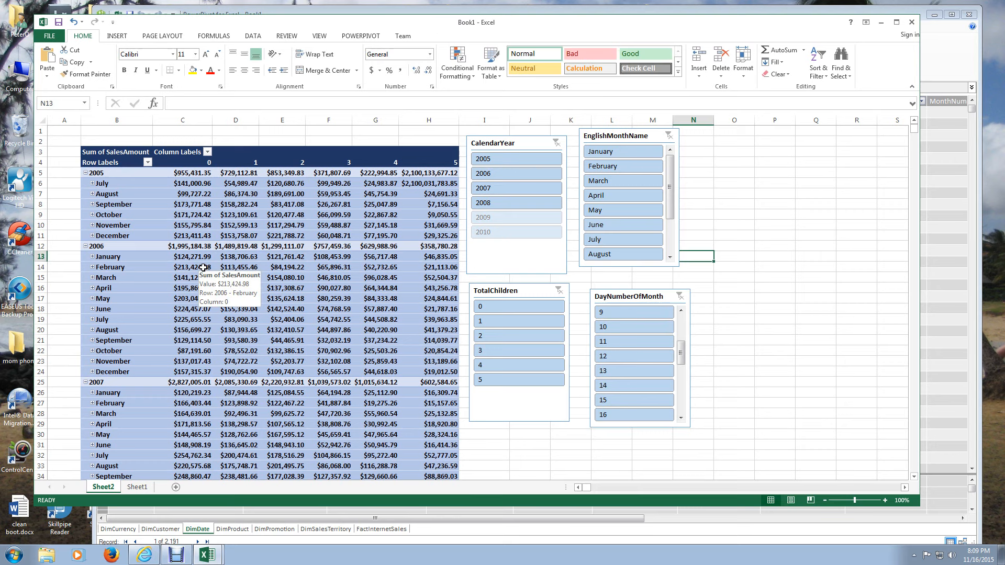
# - Filter CalendarYear to 2007 and expand October to its daily sales amounts
pyautogui.click(503, 188)
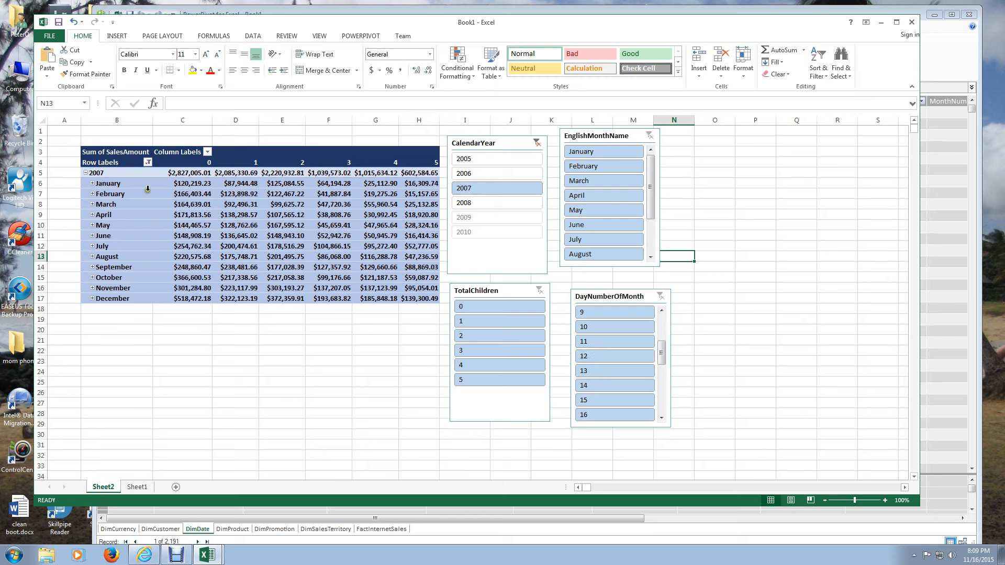
pyautogui.click(95, 279)
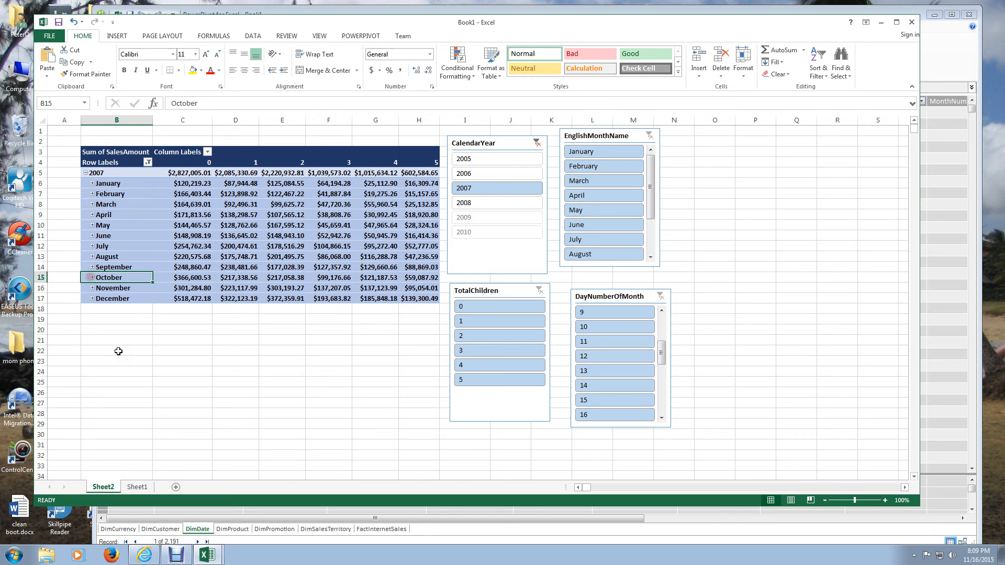
pyautogui.scroll(-2, 118, 351)
# - Show the detail rows behind the October 10, 2007 sales amount for 2 children and delete the resulting detail sheet
pyautogui.doubleClick(290, 320)
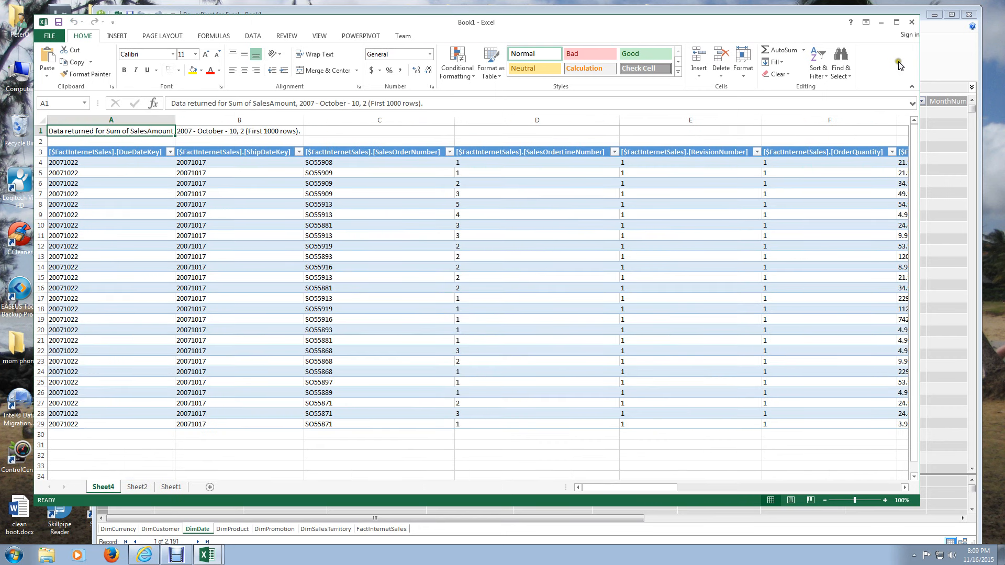
pyautogui.rightClick(98, 489)
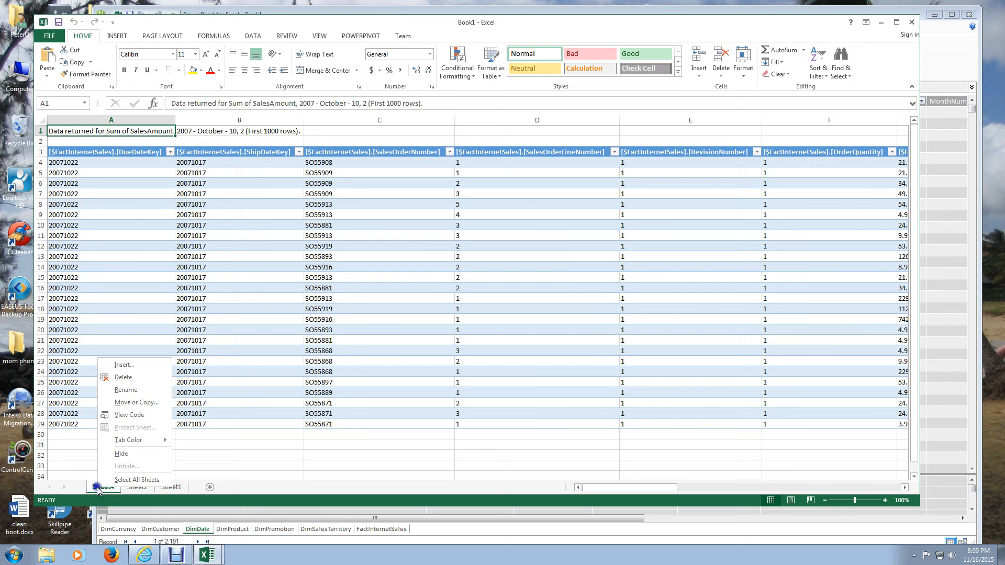
pyautogui.click(124, 377)
pyautogui.click(490, 305)
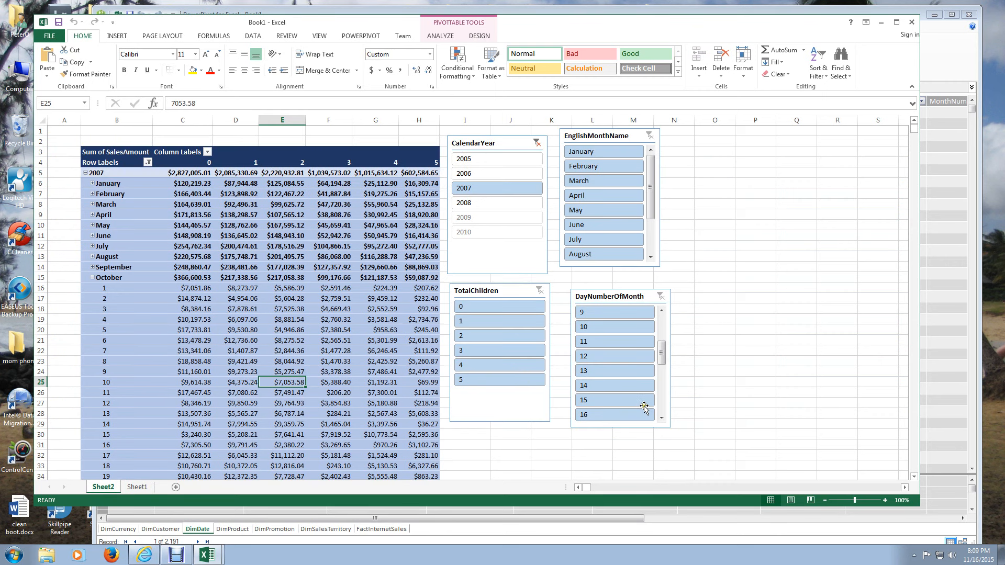
# - Review the daily sales amounts for October 2007 and collapse October in the PivotTable
pyautogui.scroll(-4, 292, 323)
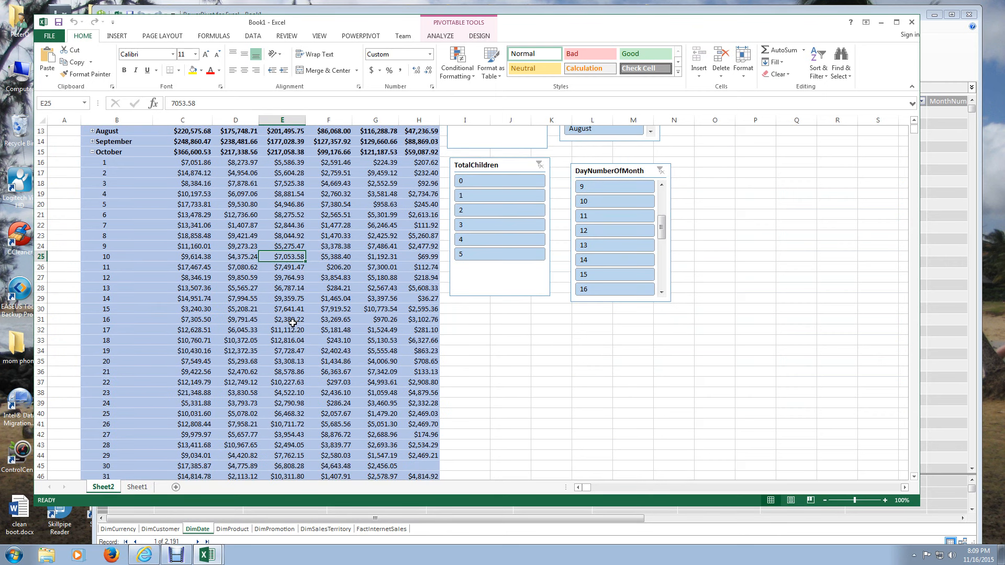
pyautogui.scroll(4, 292, 323)
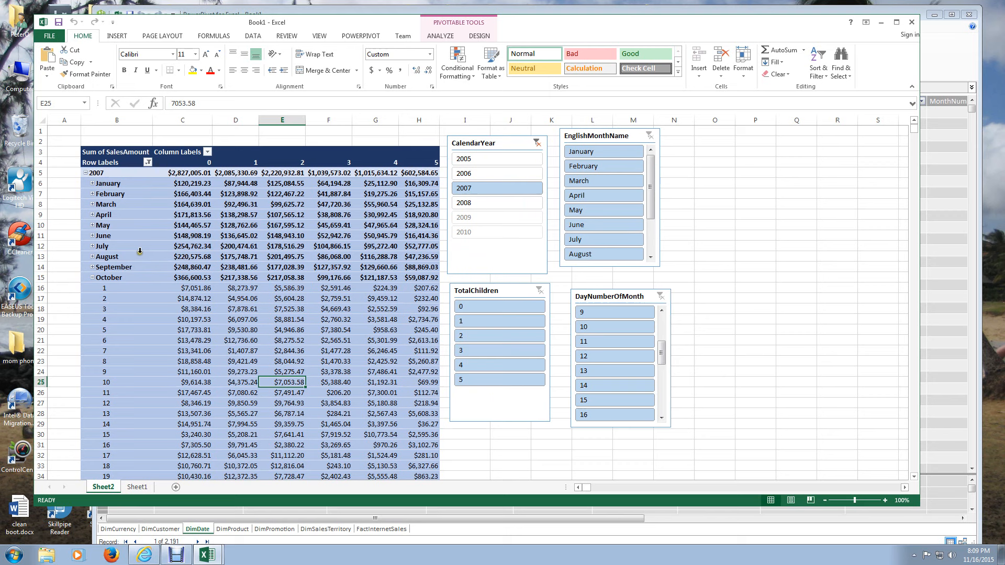
pyautogui.click(92, 277)
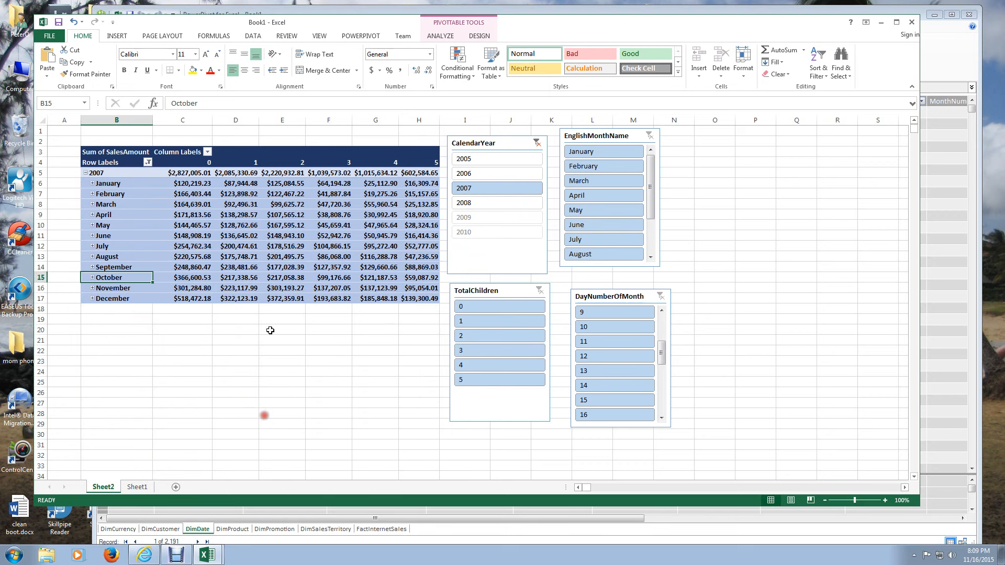